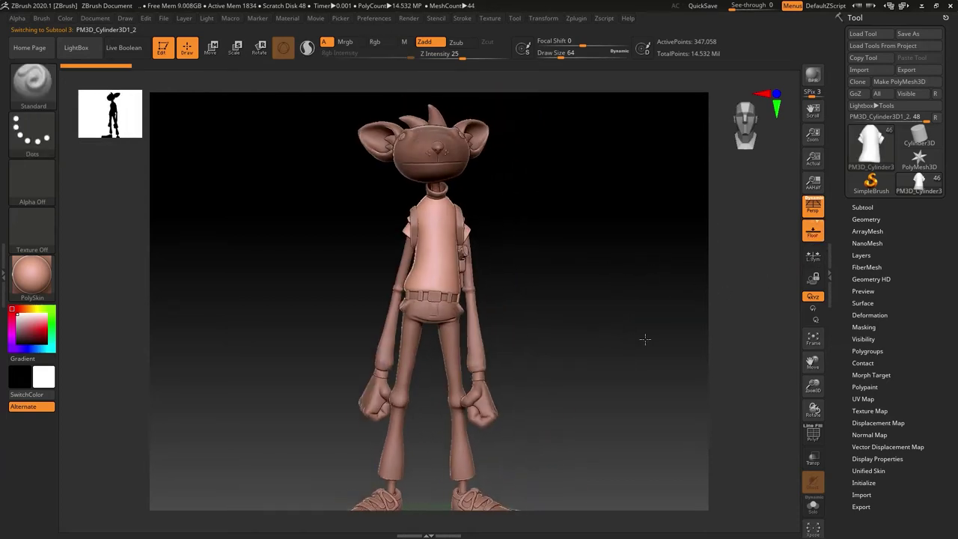
- Inspect the reference character from head to sneakers from several angles
{"action": "left_click_drag", "start_coordinate": [611, 325], "coordinate": [623, 359]}
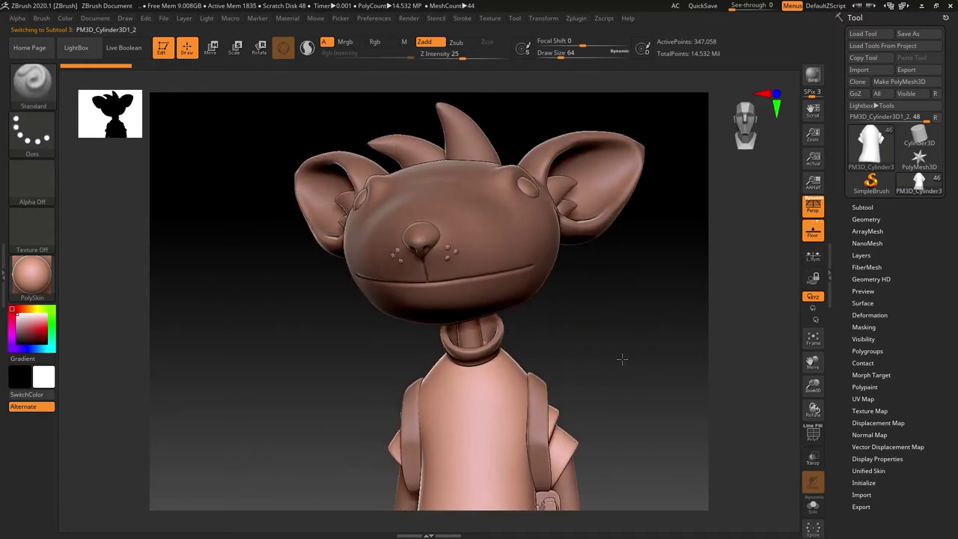
{"action": "mouse_move", "coordinate": [600, 355]}
{"action": "left_mouse_down"}
{"action": "mouse_move", "coordinate": [654, 378]}
{"action": "mouse_move", "coordinate": [623, 326]}
{"action": "left_mouse_up"}
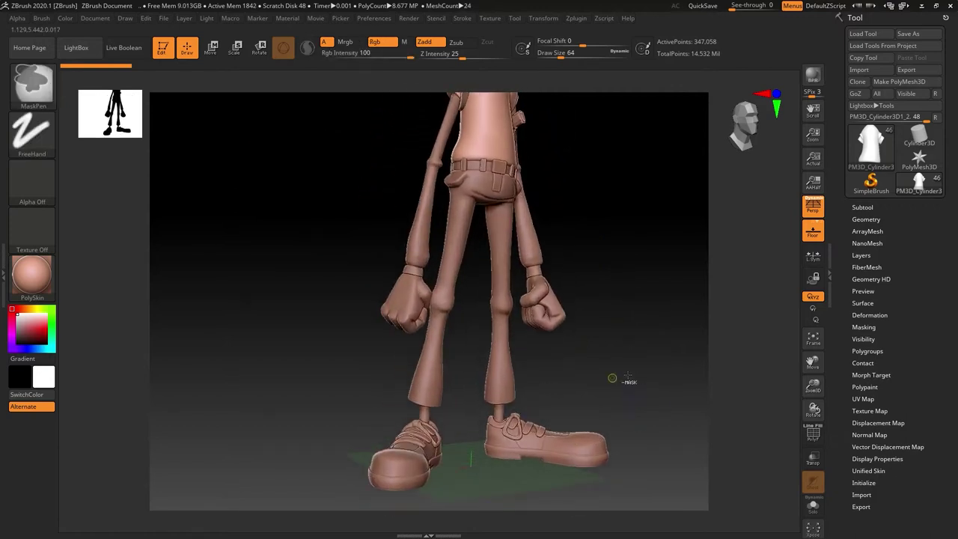
{"action": "left_click_drag", "start_coordinate": [613, 379], "coordinate": [661, 334]}
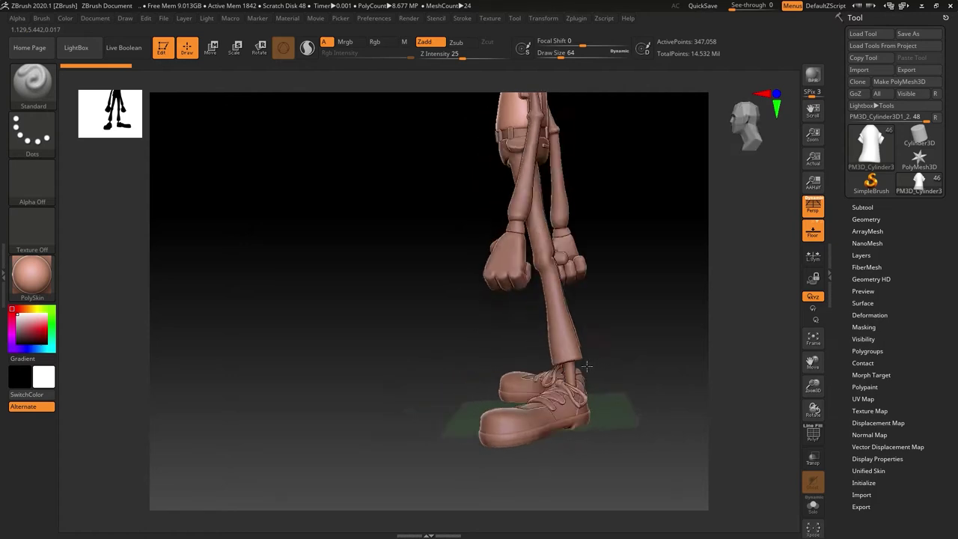
{"action": "left_click_drag", "start_coordinate": [587, 365], "coordinate": [509, 374]}
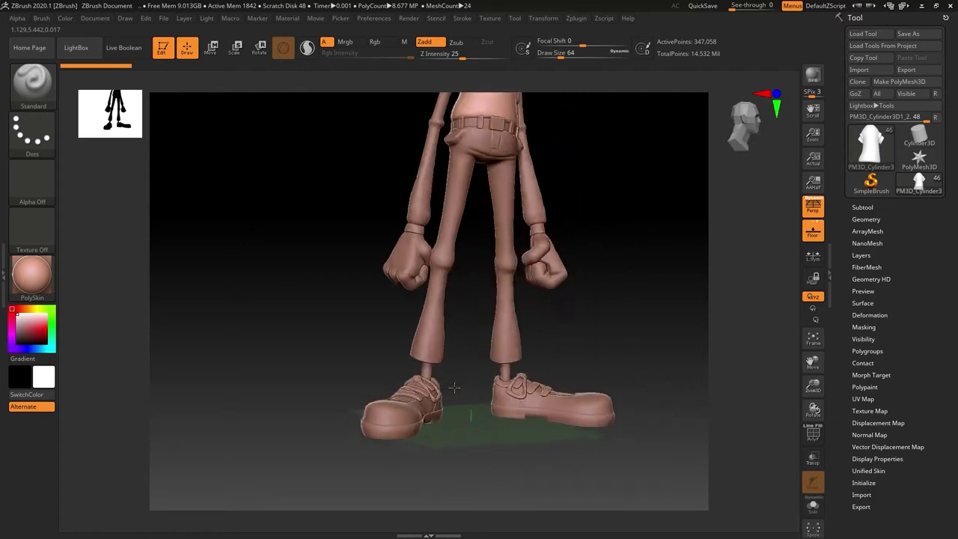
{"action": "mouse_move", "coordinate": [594, 309]}
{"action": "left_mouse_down"}
{"action": "mouse_move", "coordinate": [554, 299]}
{"action": "mouse_move", "coordinate": [569, 384]}
{"action": "mouse_move", "coordinate": [566, 333]}
{"action": "mouse_move", "coordinate": [610, 302]}
{"action": "mouse_move", "coordinate": [653, 295]}
{"action": "left_mouse_up"}
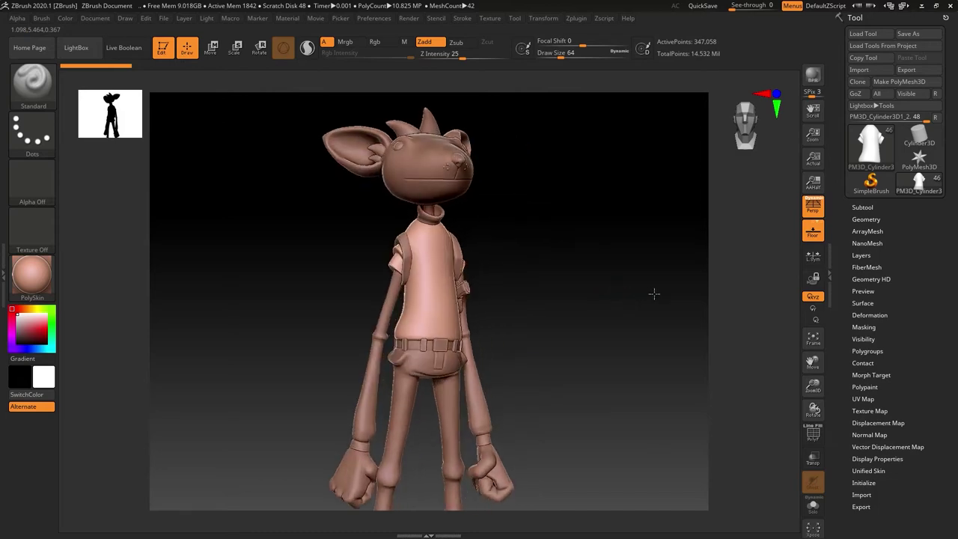
{"action": "right_click_drag", "start_coordinate": [679, 313], "coordinate": [646, 343], "text": "ctrl"}
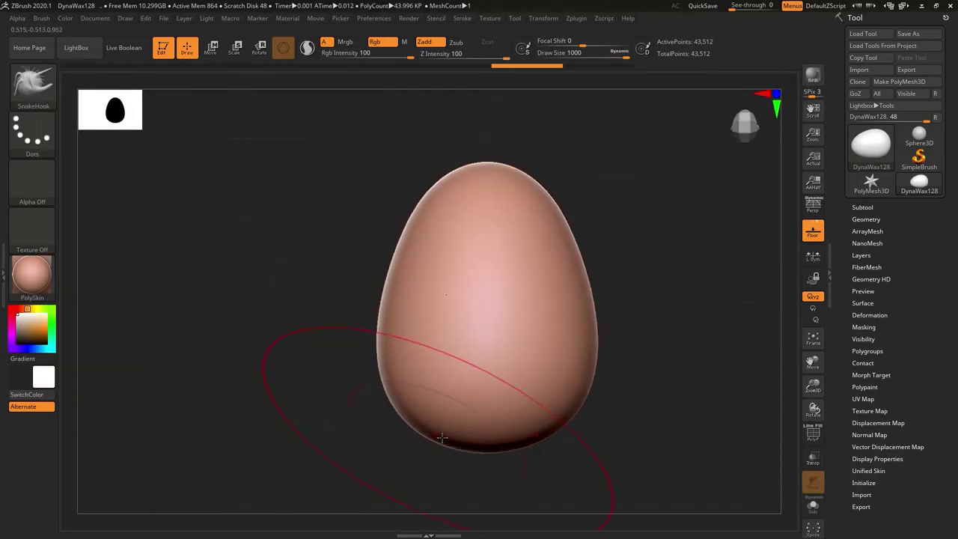
- Turn the wax egg on its side and pull it into a tall pointed teardrop
{"action": "mouse_move", "coordinate": [443, 438]}
{"action": "left_mouse_down"}
{"action": "mouse_move", "coordinate": [490, 242]}
{"action": "mouse_move", "coordinate": [669, 187]}
{"action": "left_mouse_up"}
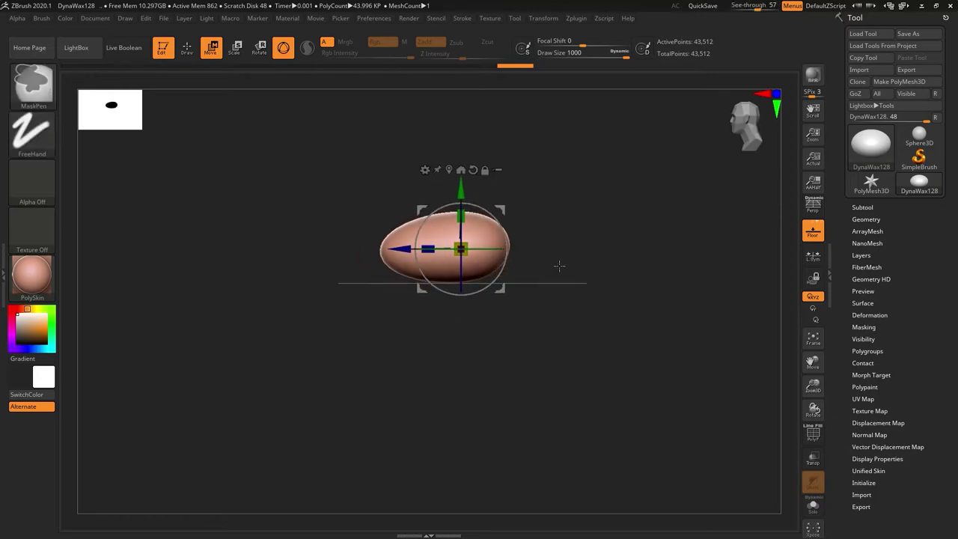
{"action": "key", "text": "b"}
{"action": "key", "text": "m"}
{"action": "key", "text": "l"}
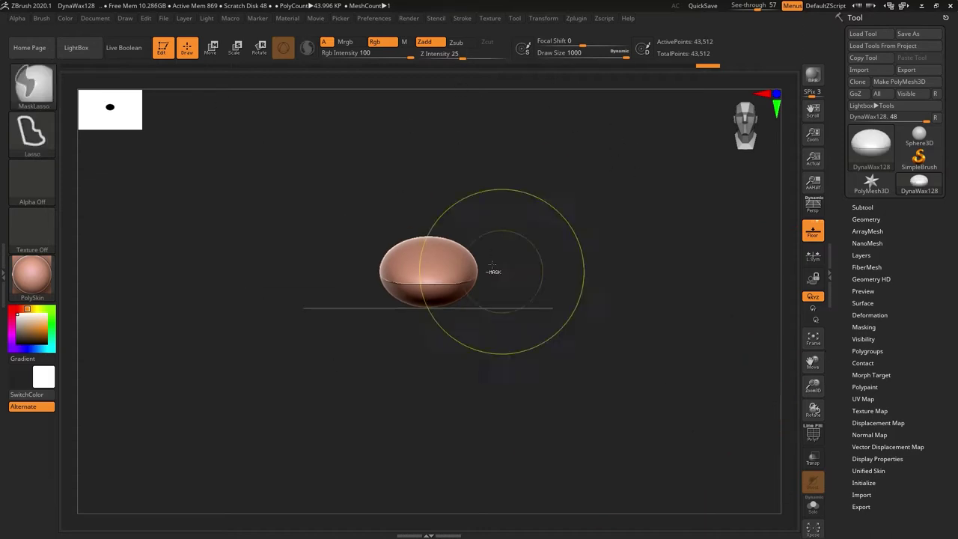
{"action": "left_click_drag", "start_coordinate": [476, 285], "coordinate": [673, 292]}
{"action": "key", "text": "ctrl+z"}
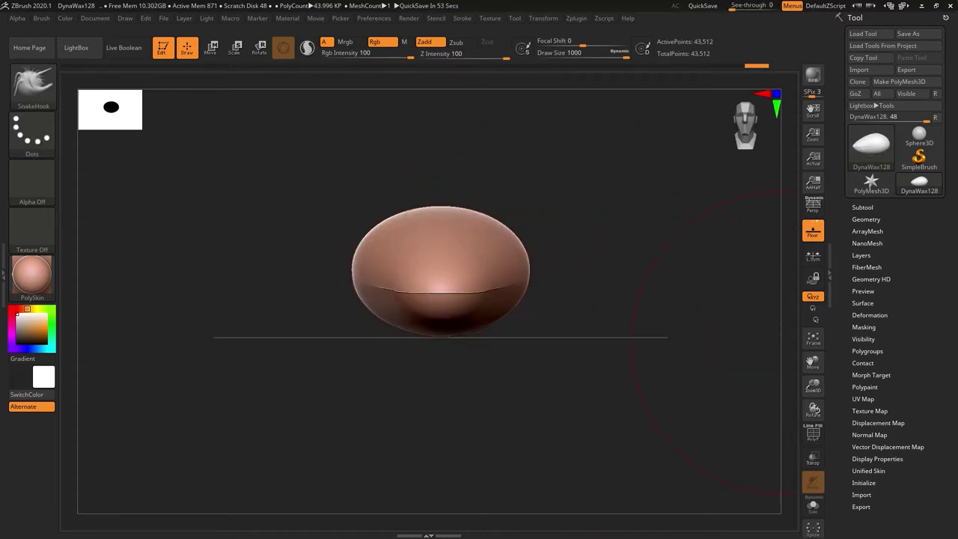
{"action": "left_click_drag", "start_coordinate": [442, 330], "coordinate": [524, 416]}
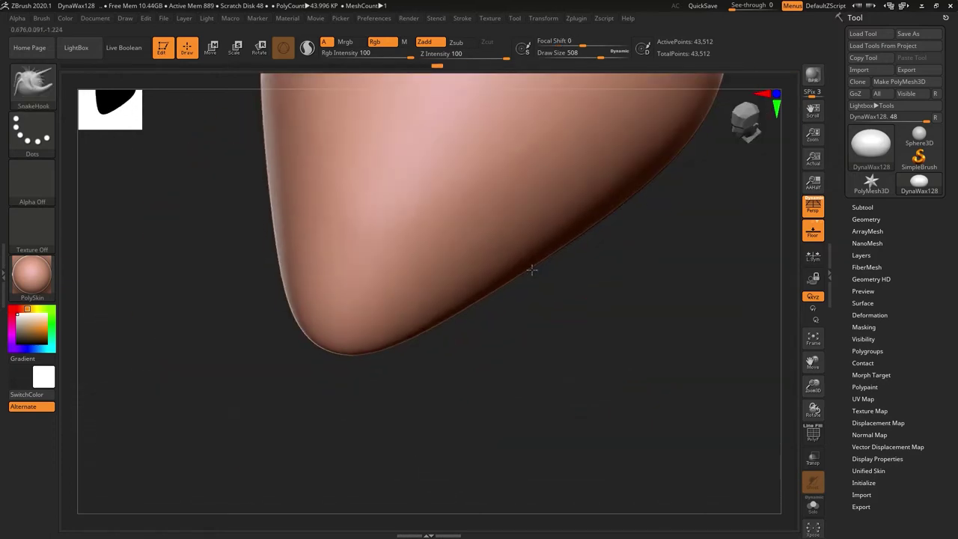
{"action": "left_click", "coordinate": [884, 220]}
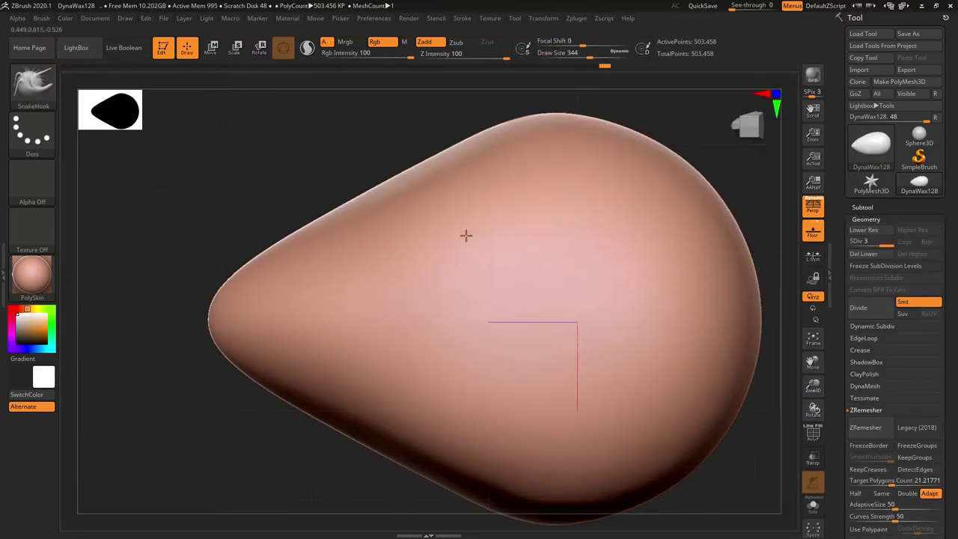
- Append a Sphere3D subtool, then shrink and tilt it into ear position
{"action": "left_click_drag", "start_coordinate": [557, 278], "coordinate": [696, 348]}
{"action": "mouse_move", "coordinate": [919, 182]}
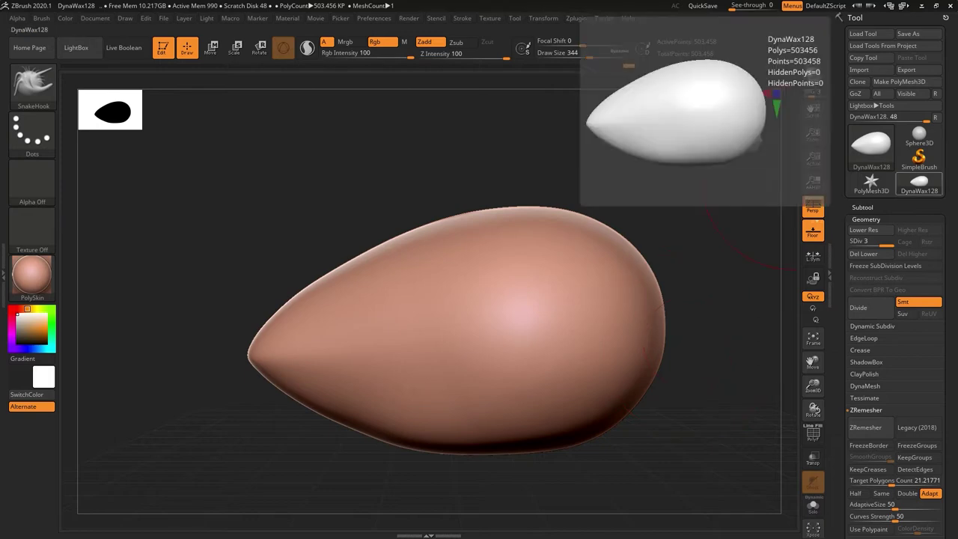
{"action": "left_click", "coordinate": [908, 421]}
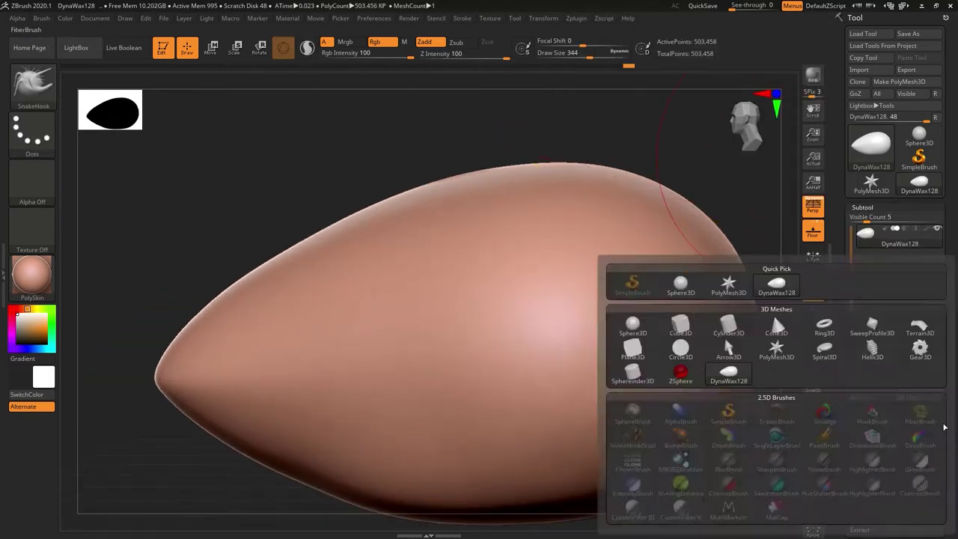
{"action": "left_click", "coordinate": [574, 325]}
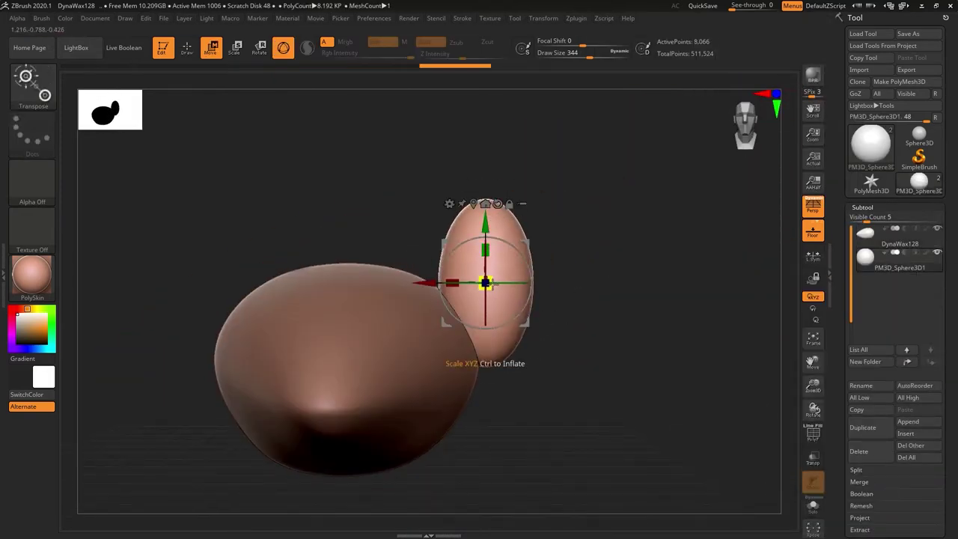
{"action": "mouse_move", "coordinate": [486, 363]}
{"action": "left_mouse_down"}
{"action": "mouse_move", "coordinate": [479, 340]}
{"action": "mouse_move", "coordinate": [622, 316]}
{"action": "left_mouse_up"}
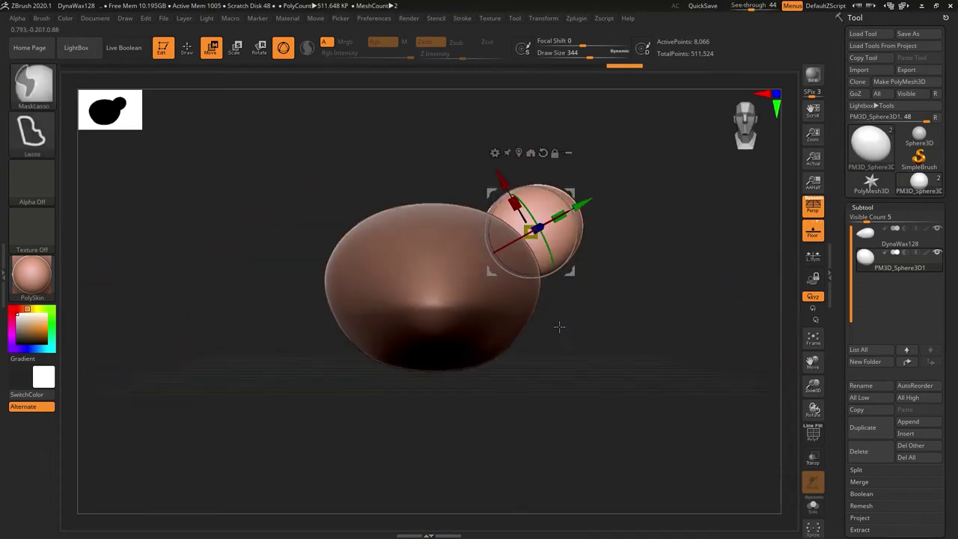
- Pull the small sphere into an elongated ear with SnakeHook at brush size 415
{"action": "key", "text": "b"}
{"action": "key", "text": "s"}
{"action": "key", "text": "h"}
{"action": "left_click_drag", "start_coordinate": [546, 221], "coordinate": [631, 193]}
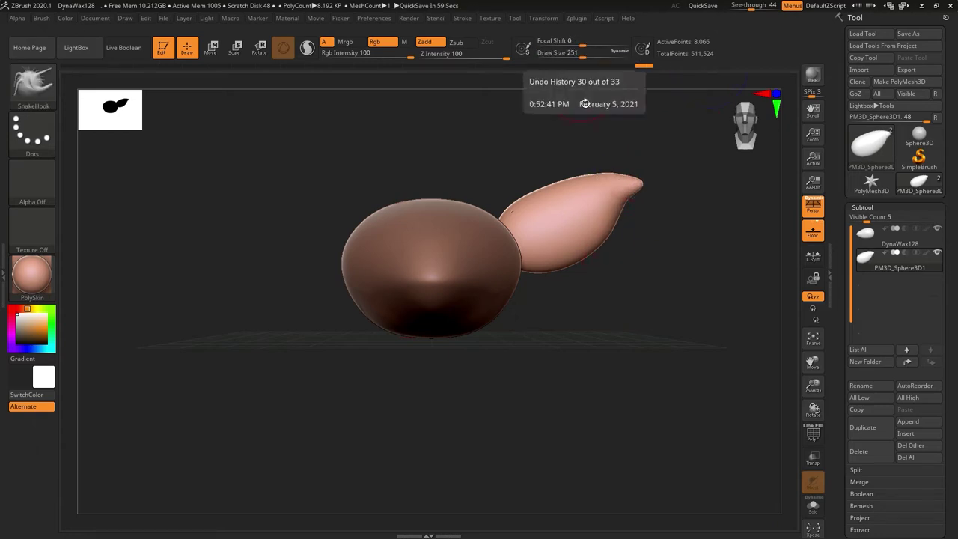
{"action": "left_click_drag", "start_coordinate": [327, 270], "coordinate": [455, 301]}
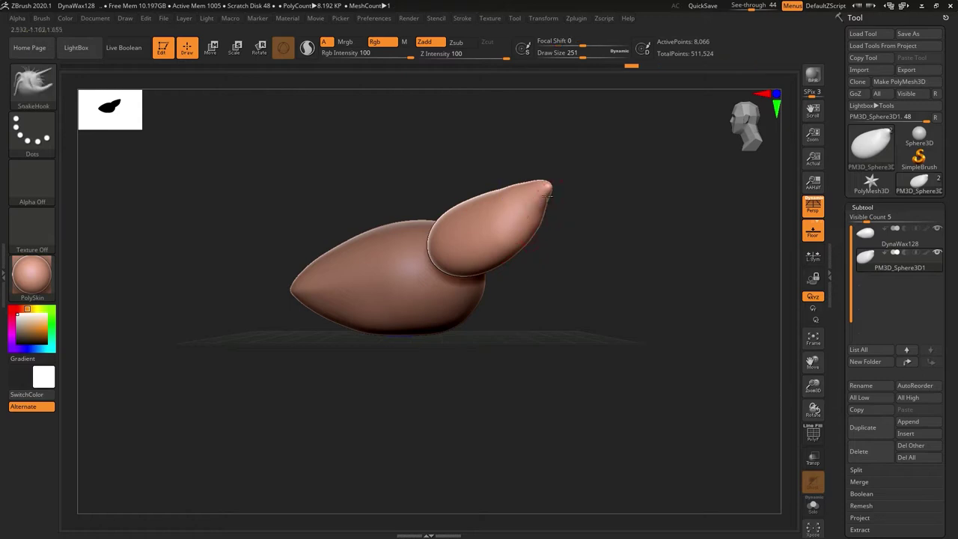
{"action": "key", "text": "bracketright"}
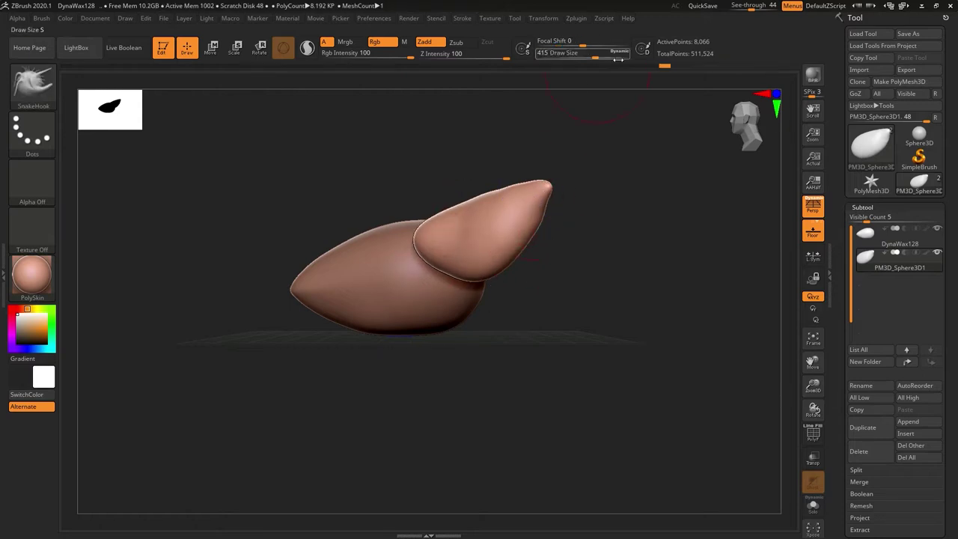
{"action": "left_click_drag", "start_coordinate": [584, 150], "coordinate": [547, 197]}
{"action": "mouse_move", "coordinate": [489, 417]}
{"action": "left_mouse_down"}
{"action": "mouse_move", "coordinate": [476, 244]}
{"action": "mouse_move", "coordinate": [501, 246]}
{"action": "left_mouse_up"}
{"action": "left_click_drag", "start_coordinate": [437, 251], "coordinate": [480, 260]}
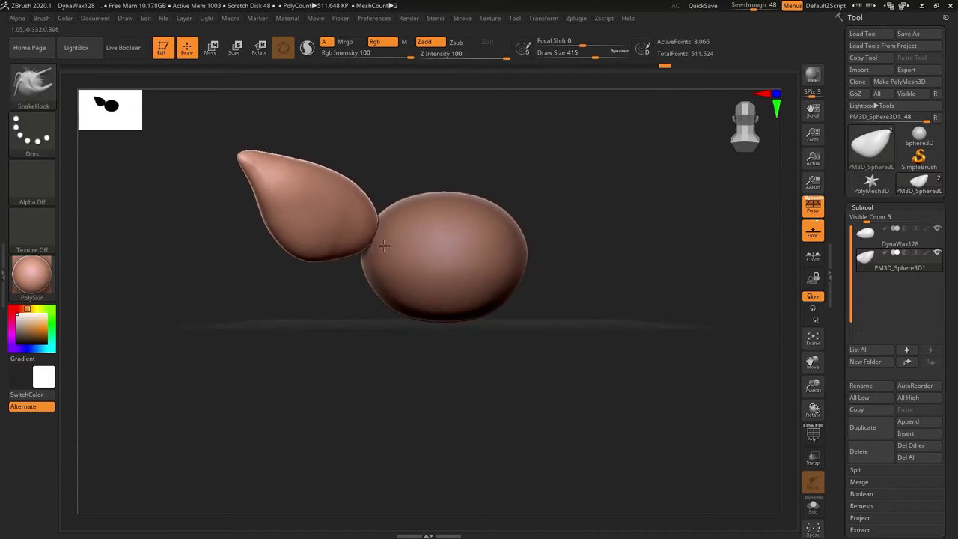
{"action": "left_click", "coordinate": [526, 277], "text": "alt"}
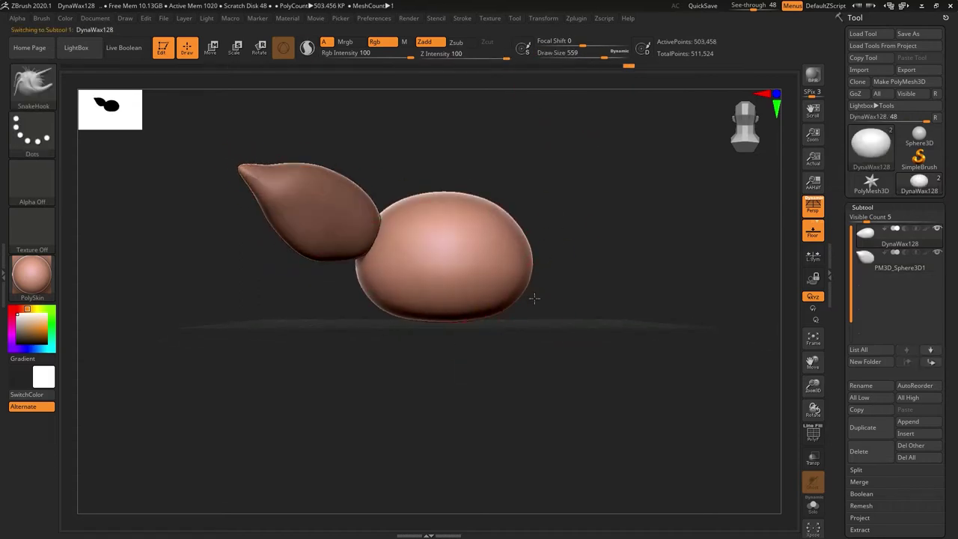
- Mirror And Weld the ear subtool to create a matching ear on the other side
{"action": "left_click", "coordinate": [281, 191], "text": "alt"}
{"action": "left_click", "coordinate": [862, 206]}
{"action": "left_click", "coordinate": [873, 352]}
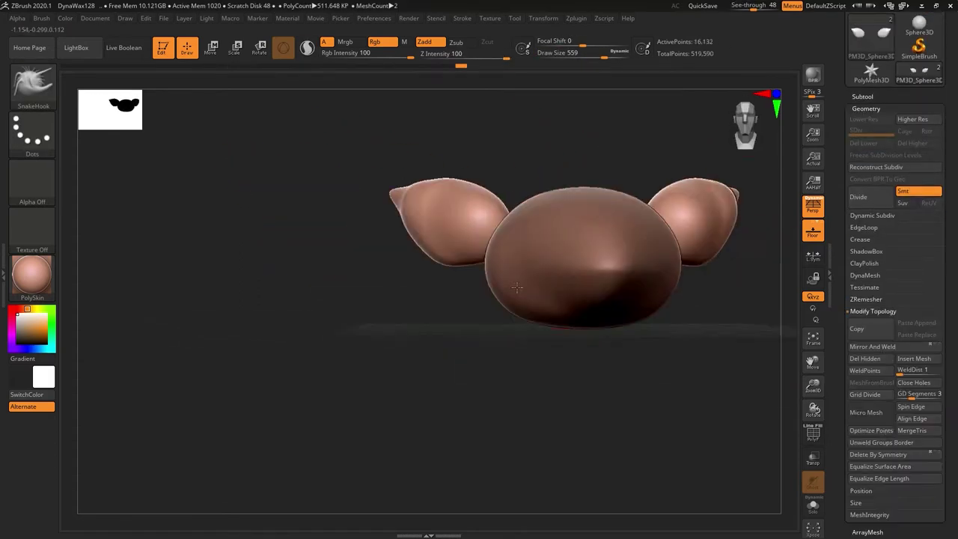
{"action": "left_click_drag", "start_coordinate": [673, 419], "coordinate": [569, 374]}
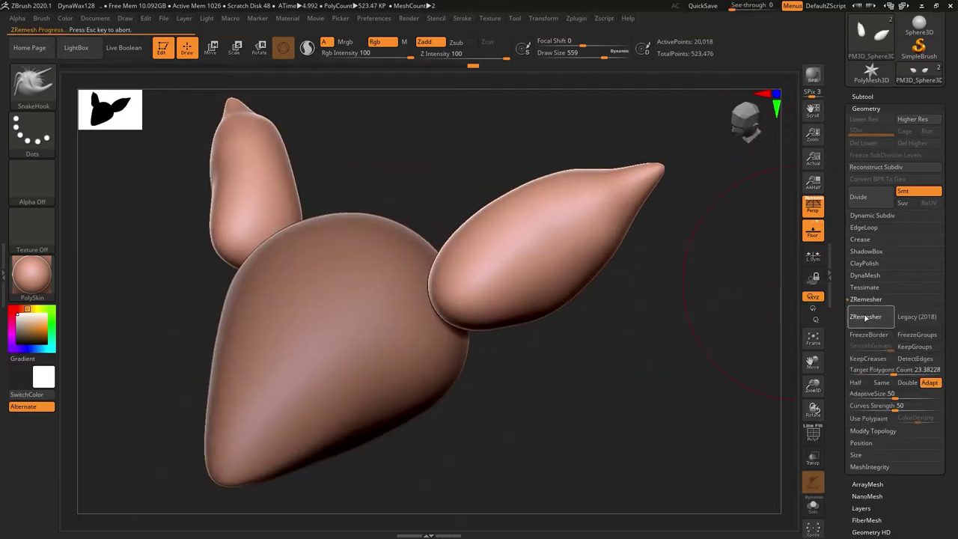
{"action": "mouse_move", "coordinate": [711, 359]}
{"action": "left_mouse_down"}
{"action": "mouse_move", "coordinate": [581, 217]}
{"action": "mouse_move", "coordinate": [569, 254]}
{"action": "mouse_move", "coordinate": [443, 246]}
{"action": "mouse_move", "coordinate": [579, 301]}
{"action": "mouse_move", "coordinate": [577, 147]}
{"action": "left_mouse_up"}
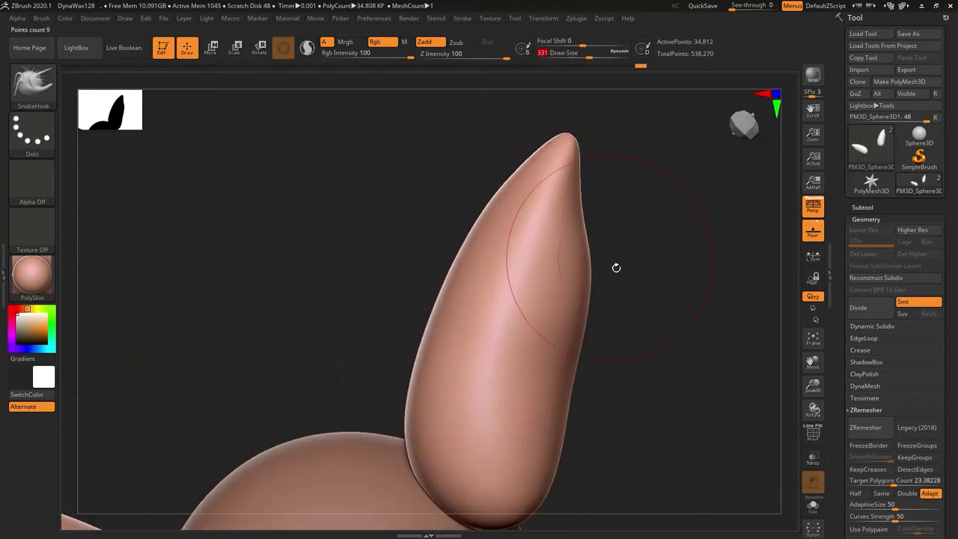
{"action": "mouse_move", "coordinate": [616, 267]}
{"action": "left_mouse_down"}
{"action": "mouse_move", "coordinate": [648, 321]}
{"action": "mouse_move", "coordinate": [646, 357]}
{"action": "mouse_move", "coordinate": [639, 175]}
{"action": "left_mouse_up"}
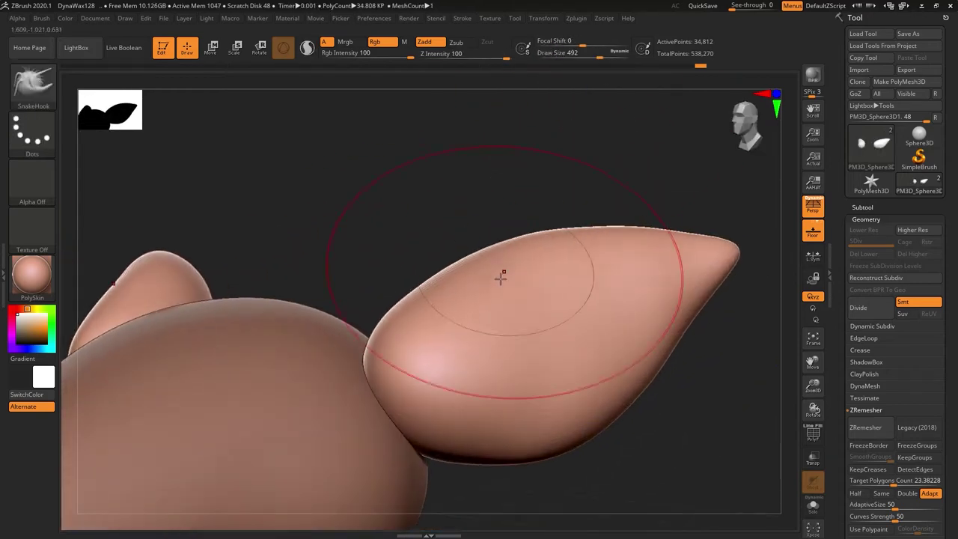
{"action": "mouse_move", "coordinate": [501, 278]}
{"action": "left_mouse_down"}
{"action": "mouse_move", "coordinate": [569, 314]}
{"action": "mouse_move", "coordinate": [663, 337]}
{"action": "mouse_move", "coordinate": [603, 313]}
{"action": "left_mouse_up"}
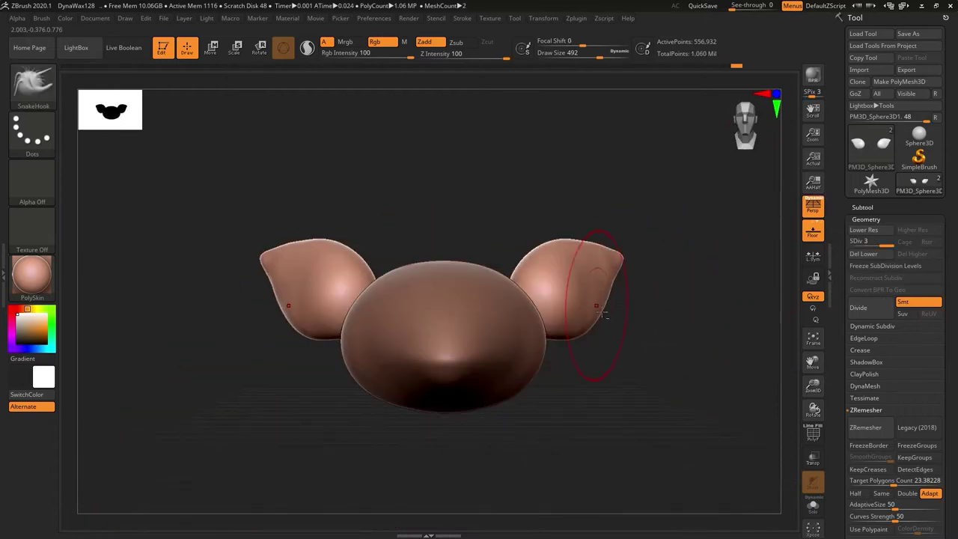
{"action": "mouse_move", "coordinate": [674, 431]}
{"action": "left_mouse_down"}
{"action": "mouse_move", "coordinate": [659, 285]}
{"action": "mouse_move", "coordinate": [460, 253]}
{"action": "mouse_move", "coordinate": [534, 297]}
{"action": "mouse_move", "coordinate": [519, 197]}
{"action": "mouse_move", "coordinate": [569, 314]}
{"action": "left_mouse_up"}
- MergeDown the head and ears, then DynaMesh the merged mesh without freezing subdivisions
{"action": "left_click", "coordinate": [862, 207]}
{"action": "left_click", "coordinate": [860, 481]}
{"action": "left_click", "coordinate": [867, 493]}
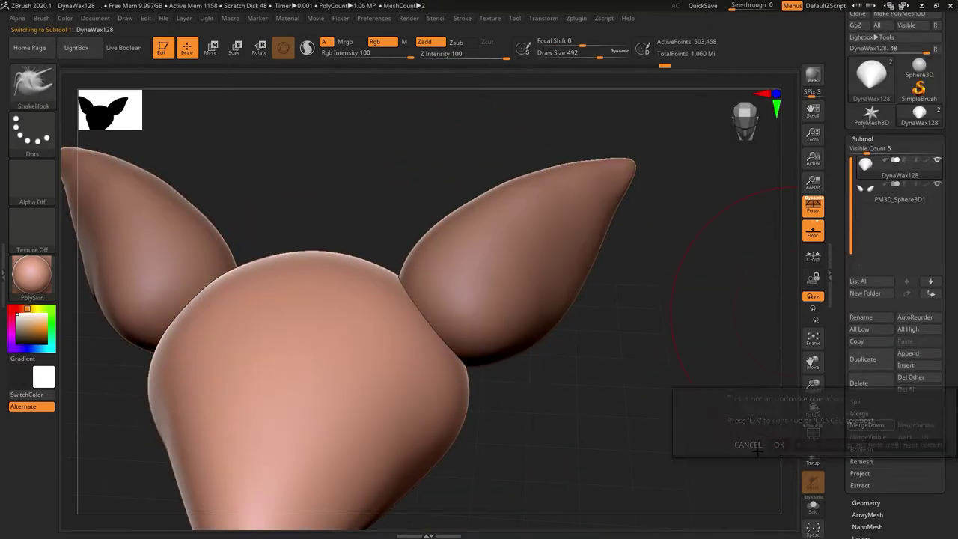
{"action": "left_click_drag", "start_coordinate": [659, 337], "coordinate": [698, 297]}
{"action": "left_click", "coordinate": [865, 317]}
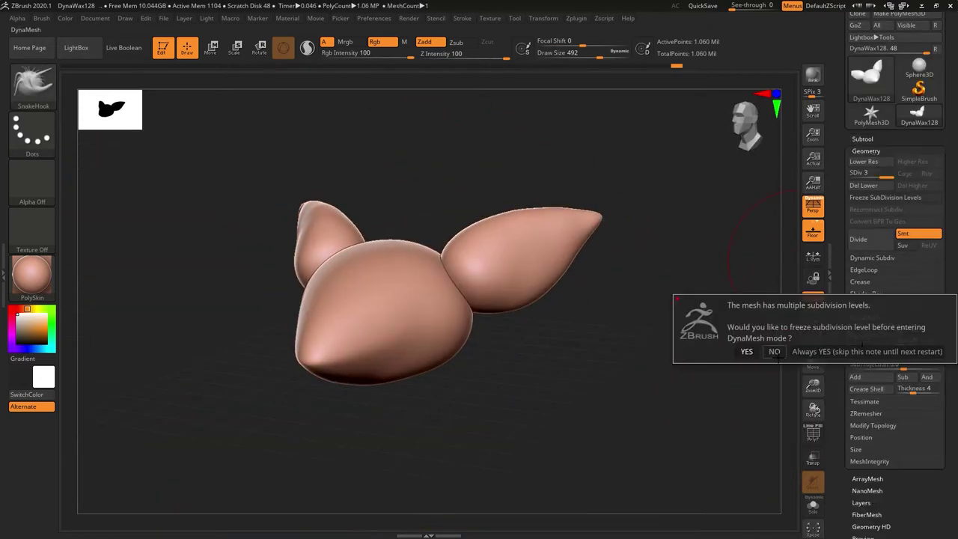
{"action": "left_click", "coordinate": [746, 348]}
- Carve hollow grooves into the inner ears with brush size 136
{"action": "left_click_drag", "start_coordinate": [589, 370], "coordinate": [532, 381]}
{"action": "left_click_drag", "start_coordinate": [584, 57], "coordinate": [569, 58]}
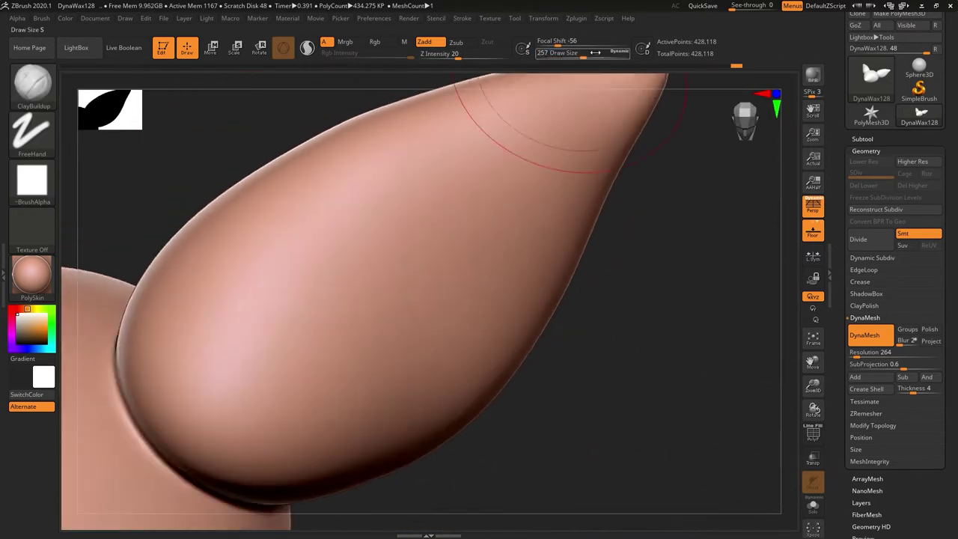
{"action": "left_click_drag", "start_coordinate": [375, 289], "coordinate": [524, 214]}
{"action": "left_click_drag", "start_coordinate": [300, 382], "coordinate": [539, 229]}
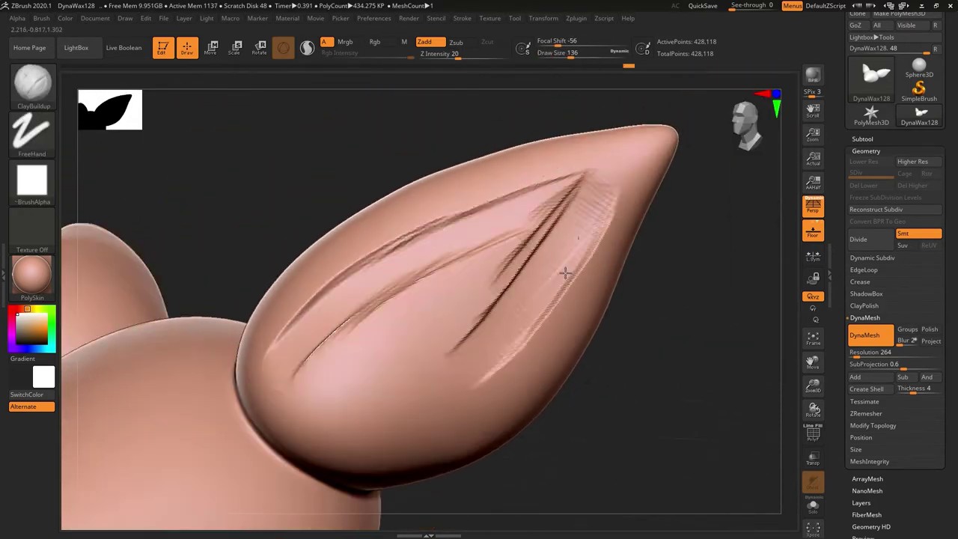
{"action": "mouse_move", "coordinate": [565, 273]}
{"action": "left_mouse_down"}
{"action": "mouse_move", "coordinate": [582, 261]}
{"action": "mouse_move", "coordinate": [524, 257]}
{"action": "mouse_move", "coordinate": [513, 278]}
{"action": "mouse_move", "coordinate": [392, 323]}
{"action": "mouse_move", "coordinate": [535, 257]}
{"action": "mouse_move", "coordinate": [363, 332]}
{"action": "mouse_move", "coordinate": [379, 313]}
{"action": "mouse_move", "coordinate": [287, 323]}
{"action": "mouse_move", "coordinate": [457, 225]}
{"action": "mouse_move", "coordinate": [610, 274]}
{"action": "mouse_move", "coordinate": [487, 358]}
{"action": "left_mouse_up"}
{"action": "left_click_drag", "start_coordinate": [499, 164], "coordinate": [570, 306]}
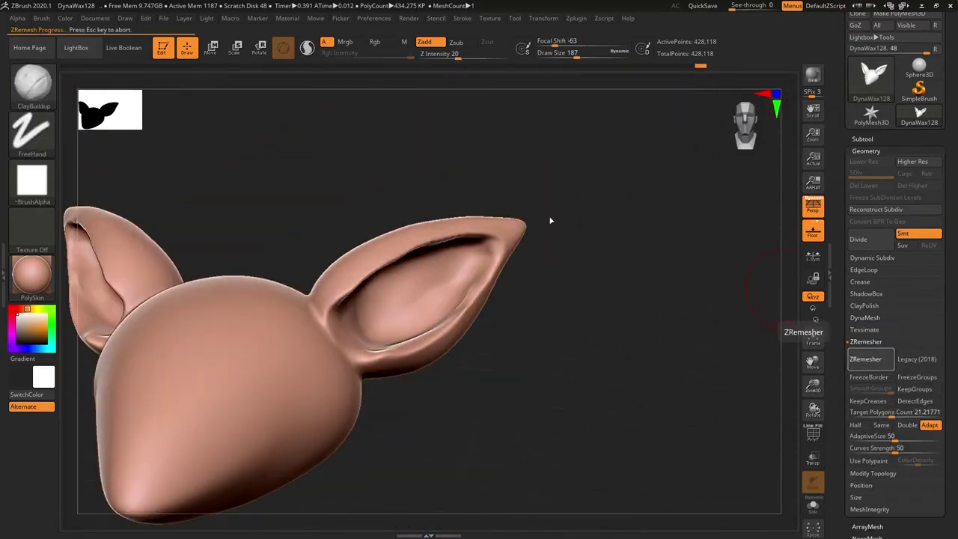
- Smooth the inner ear, then SnakeHook the ear base and lower rim into cleaner shapes
{"action": "left_click_drag", "start_coordinate": [557, 224], "coordinate": [343, 271]}
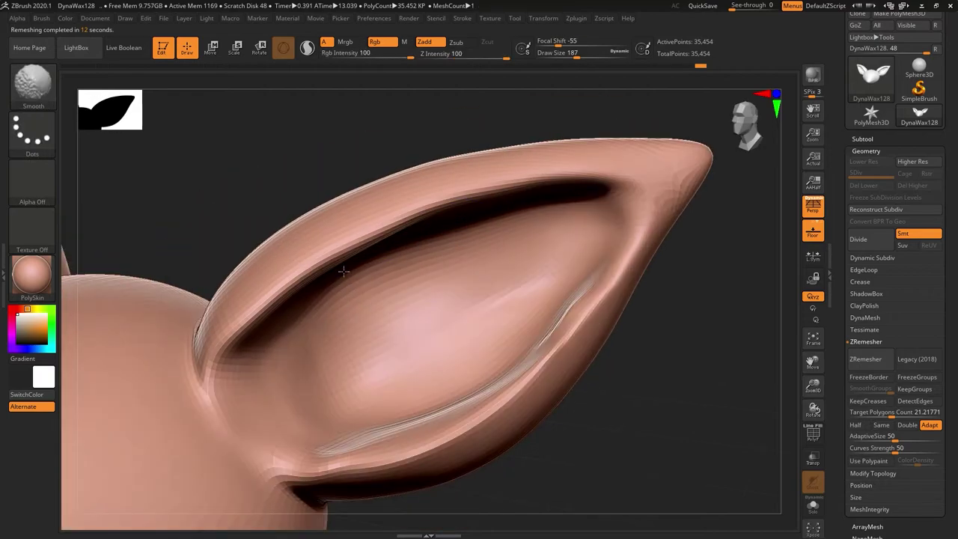
{"action": "key", "text": "b"}
{"action": "key", "text": "s"}
{"action": "key", "text": "h"}
{"action": "mouse_move", "coordinate": [413, 330]}
{"action": "left_mouse_down"}
{"action": "mouse_move", "coordinate": [537, 341]}
{"action": "mouse_move", "coordinate": [608, 54]}
{"action": "left_mouse_up"}
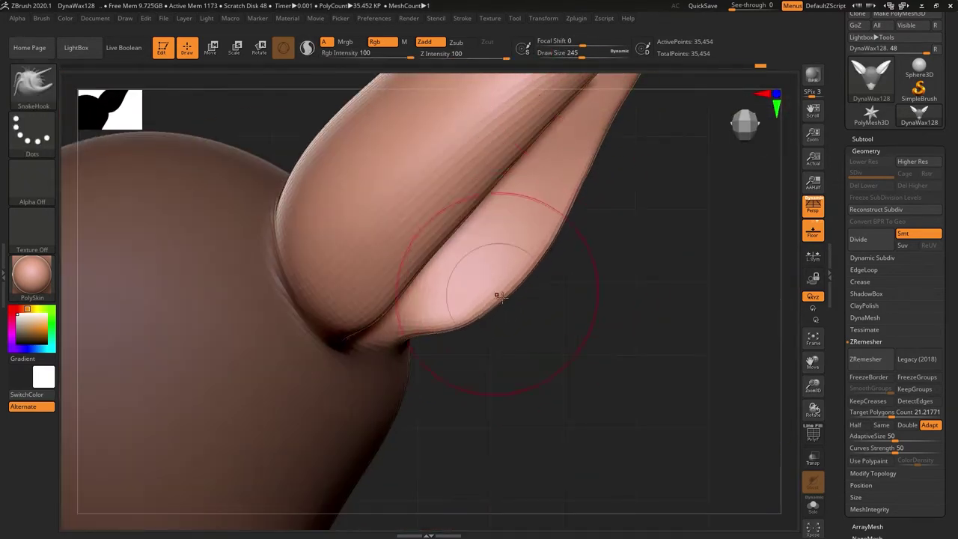
{"action": "left_click_drag", "start_coordinate": [500, 297], "coordinate": [569, 150]}
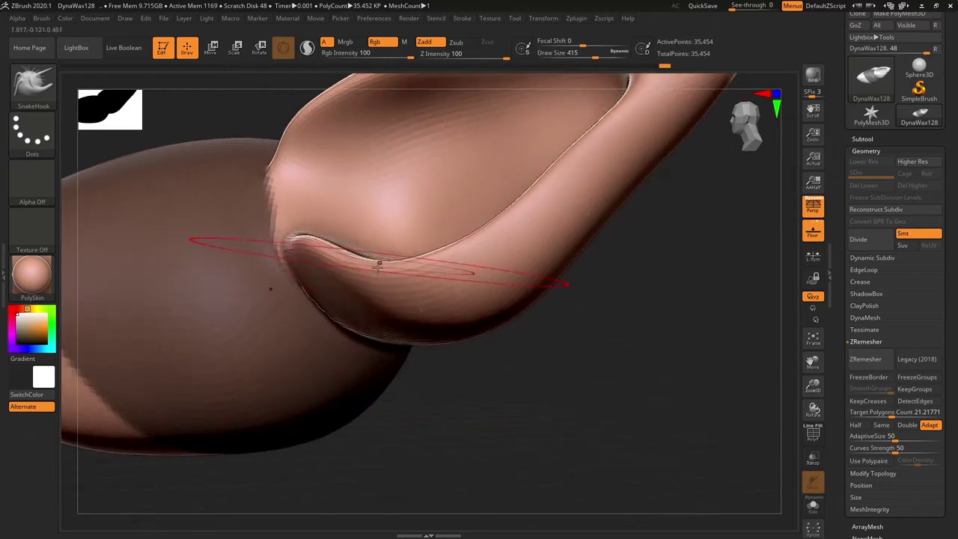
{"action": "left_click_drag", "start_coordinate": [583, 53], "coordinate": [602, 58]}
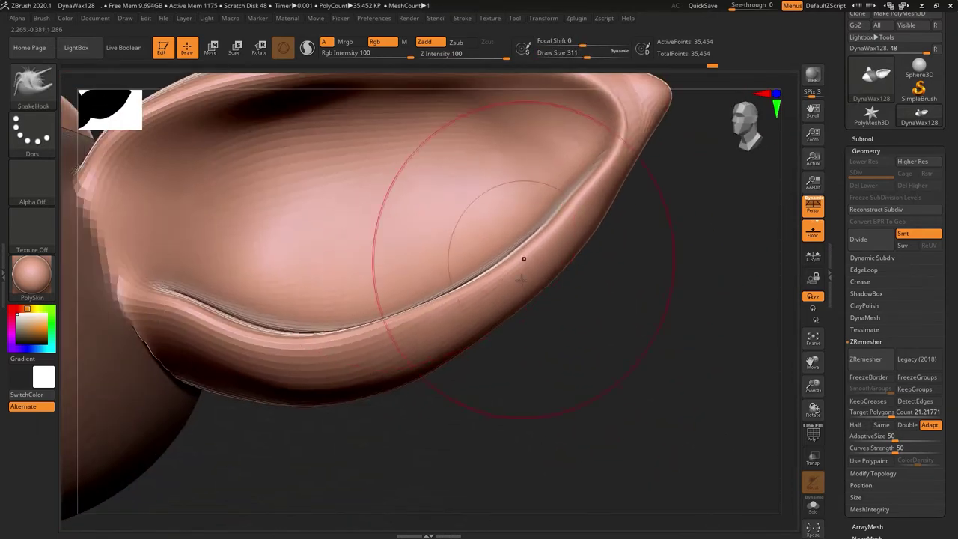
{"action": "mouse_move", "coordinate": [525, 257]}
{"action": "left_mouse_down"}
{"action": "mouse_move", "coordinate": [412, 159]}
{"action": "mouse_move", "coordinate": [385, 202]}
{"action": "mouse_move", "coordinate": [408, 229]}
{"action": "mouse_move", "coordinate": [494, 238]}
{"action": "left_mouse_up"}
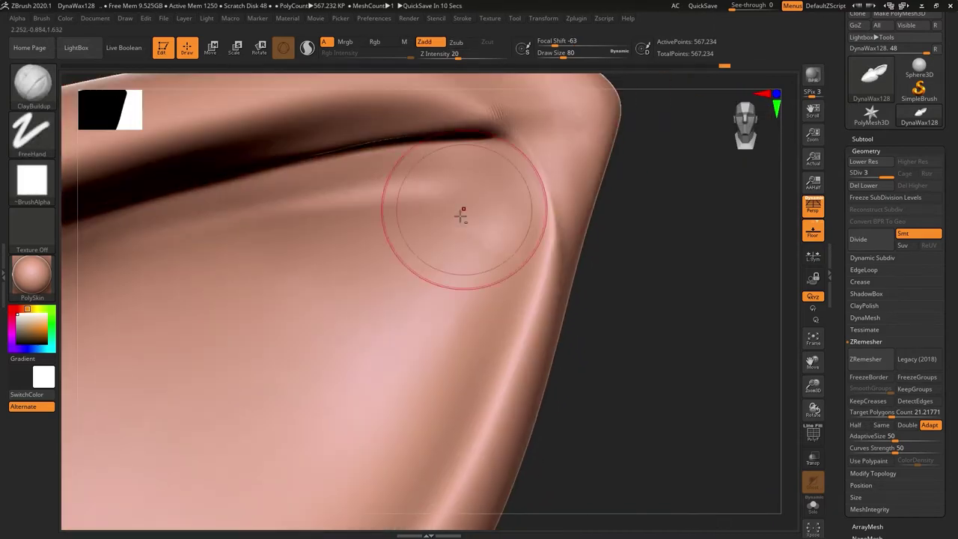
- Build up a clay brow stroke over the eye area
{"action": "left_click_drag", "start_coordinate": [462, 216], "coordinate": [533, 226]}
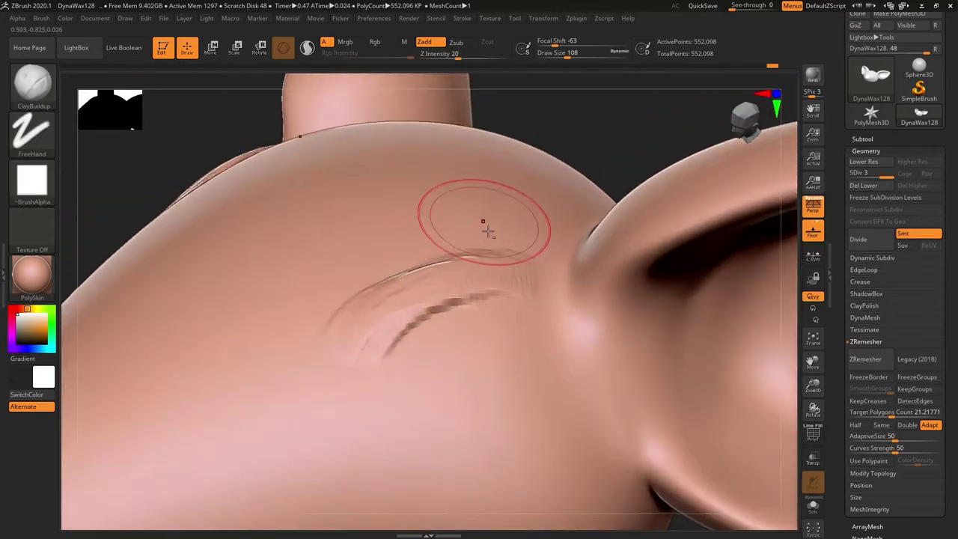
{"action": "right_click_drag", "start_coordinate": [487, 231], "coordinate": [381, 319]}
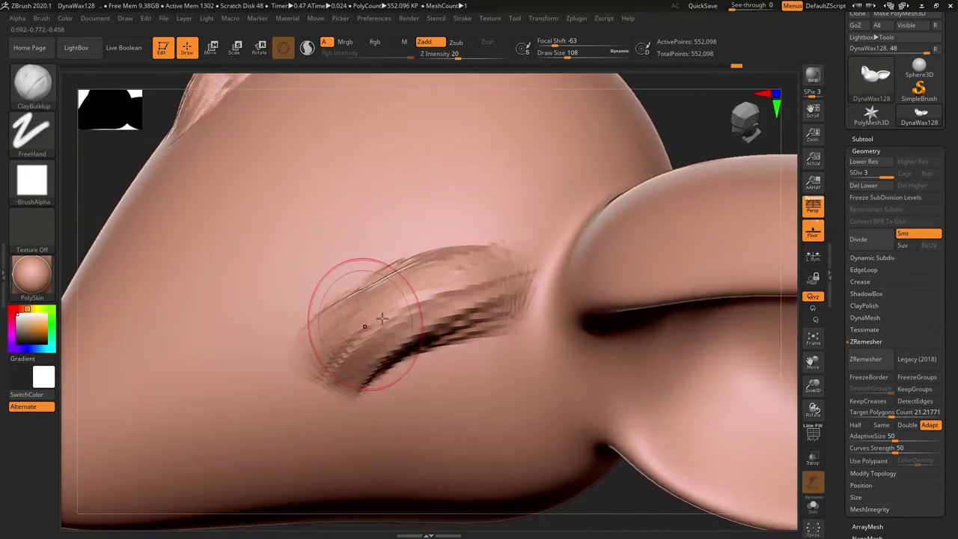
{"action": "key", "text": "f"}
{"action": "right_click_drag", "start_coordinate": [491, 256], "coordinate": [221, 203]}
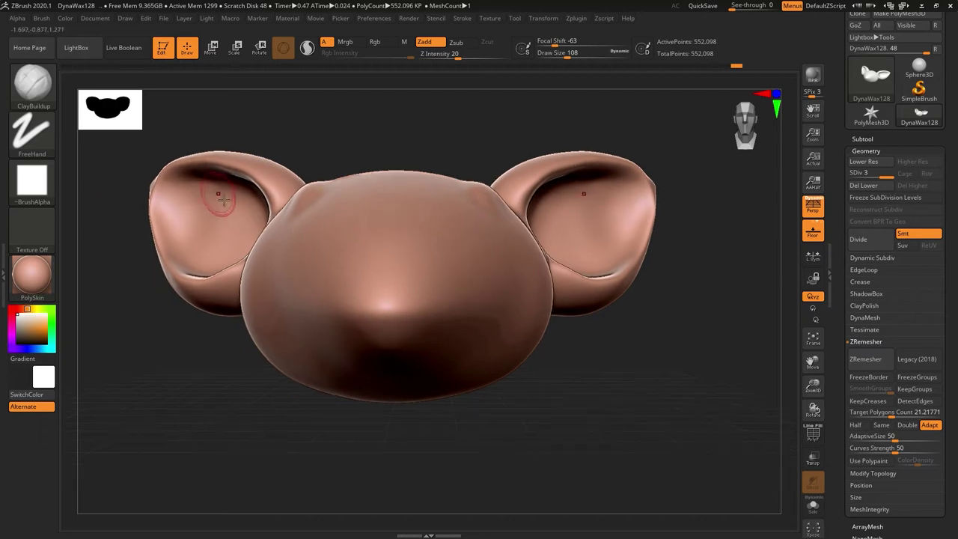
- Carve a thin crease with DamStandard and build up clay around it
{"action": "key", "text": "b"}
{"action": "key", "text": "d"}
{"action": "key", "text": "s"}
{"action": "mouse_move", "coordinate": [434, 257]}
{"action": "right_mouse_down"}
{"action": "mouse_move", "coordinate": [524, 252]}
{"action": "mouse_move", "coordinate": [519, 261]}
{"action": "mouse_move", "coordinate": [593, 244]}
{"action": "mouse_move", "coordinate": [406, 304]}
{"action": "mouse_move", "coordinate": [481, 299]}
{"action": "mouse_move", "coordinate": [582, 229]}
{"action": "mouse_move", "coordinate": [513, 260]}
{"action": "mouse_move", "coordinate": [481, 252]}
{"action": "mouse_move", "coordinate": [496, 284]}
{"action": "mouse_move", "coordinate": [562, 280]}
{"action": "mouse_move", "coordinate": [144, 180]}
{"action": "mouse_move", "coordinate": [462, 272]}
{"action": "right_mouse_up"}
{"action": "key", "text": "b"}
{"action": "key", "text": "c"}
{"action": "key", "text": "b"}
{"action": "left_click_drag", "start_coordinate": [462, 272], "coordinate": [462, 232]}
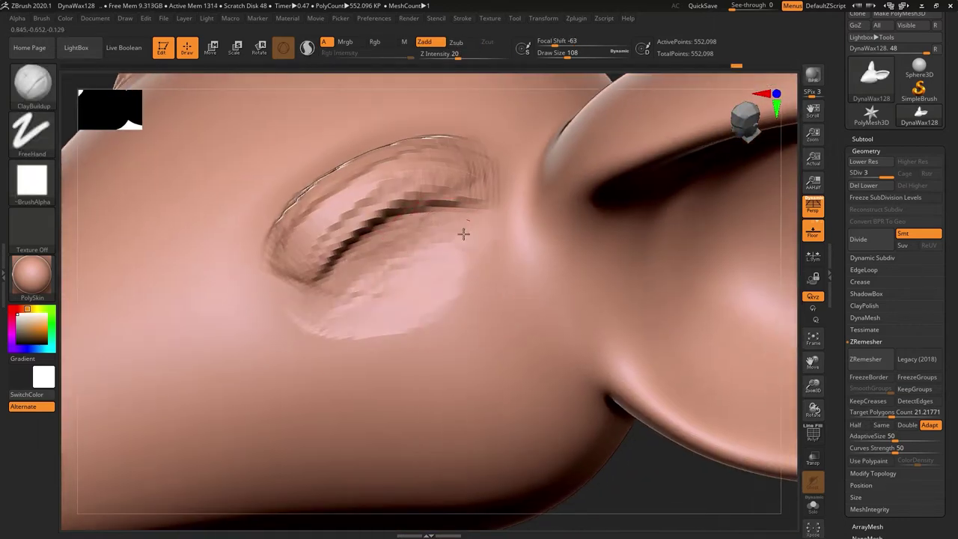
{"action": "right_click_drag", "start_coordinate": [462, 231], "coordinate": [424, 261]}
{"action": "mouse_move", "coordinate": [424, 261]}
{"action": "left_mouse_down", "text": "shift"}
{"action": "mouse_move", "coordinate": [492, 215]}
{"action": "mouse_move", "coordinate": [428, 261]}
{"action": "left_mouse_up", "text": "shift"}
- Carve a long vertical crease above the mouth
{"action": "key", "text": "f"}
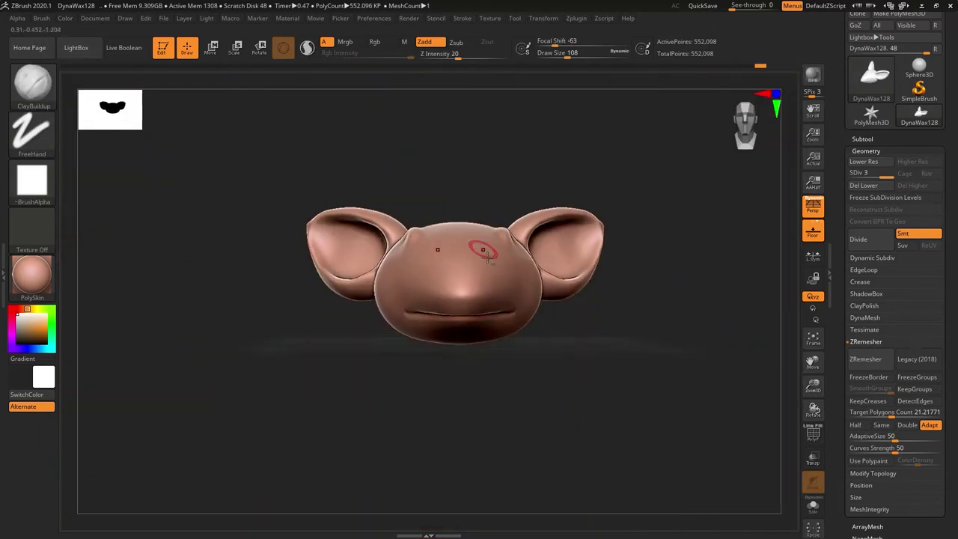
{"action": "mouse_move", "coordinate": [427, 261]}
{"action": "right_mouse_down"}
{"action": "mouse_move", "coordinate": [520, 283]}
{"action": "mouse_move", "coordinate": [485, 257]}
{"action": "mouse_move", "coordinate": [464, 405]}
{"action": "right_mouse_up"}
{"action": "key", "text": "f"}
{"action": "left_click_drag", "start_coordinate": [465, 404], "coordinate": [476, 221]}
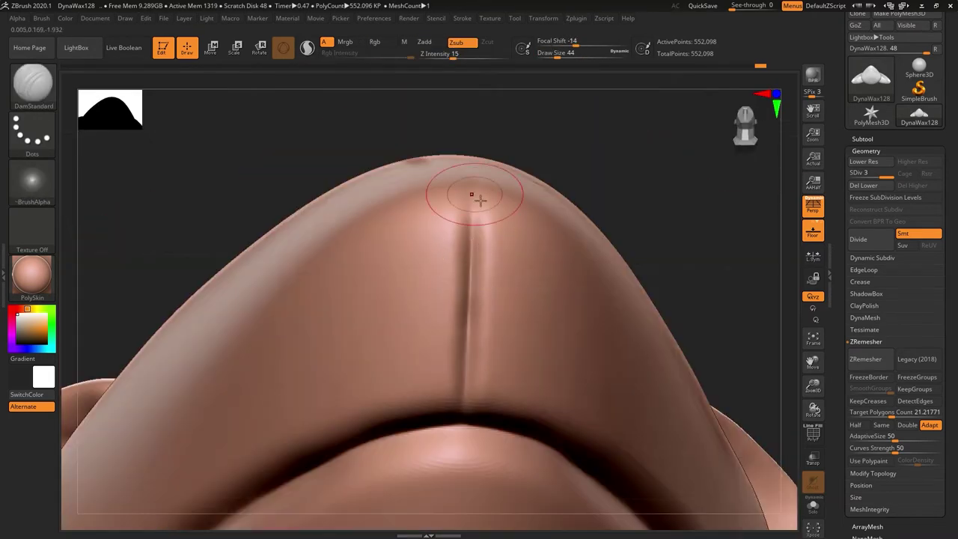
{"action": "right_click_drag", "start_coordinate": [479, 199], "coordinate": [617, 273]}
{"action": "key", "text": "f"}
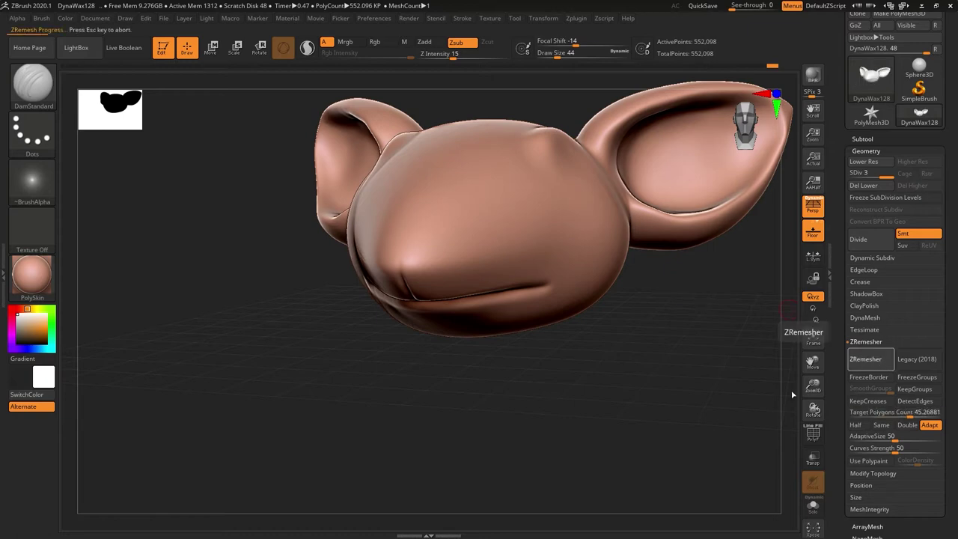
- Mask and reshape the ear base where it joins the head, then shrink the new sphere to eye size
{"action": "right_click_drag", "start_coordinate": [505, 404], "coordinate": [387, 277]}
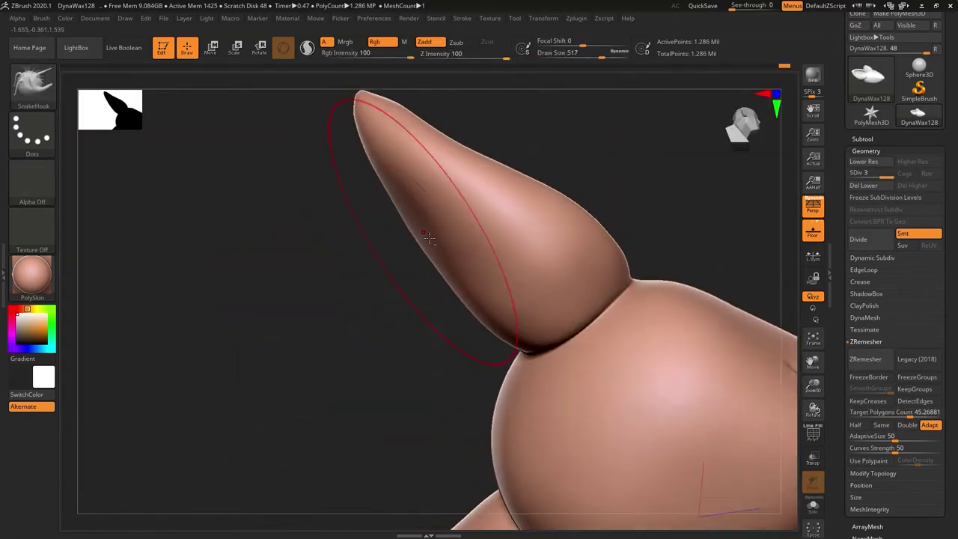
{"action": "right_click_drag", "start_coordinate": [552, 230], "coordinate": [578, 314]}
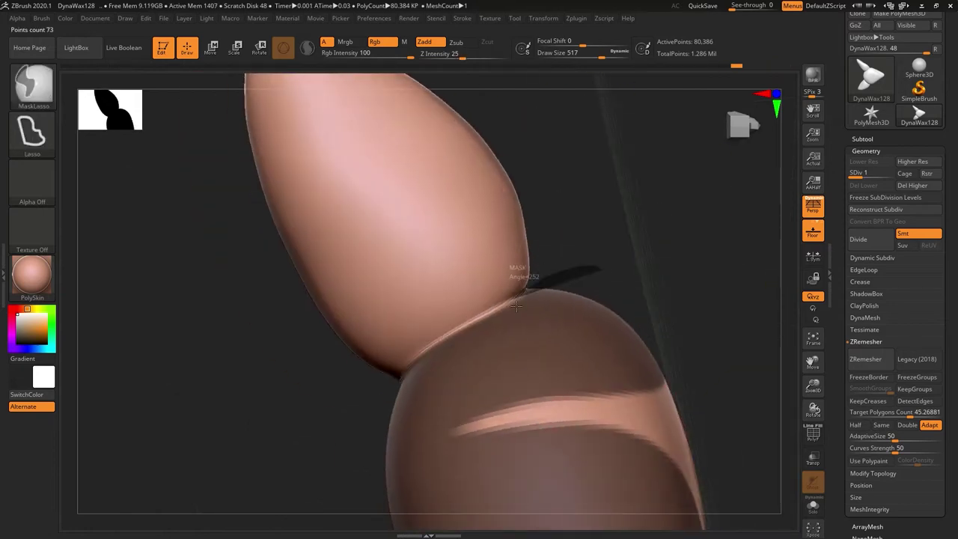
{"action": "right_click_drag", "start_coordinate": [497, 291], "coordinate": [419, 315]}
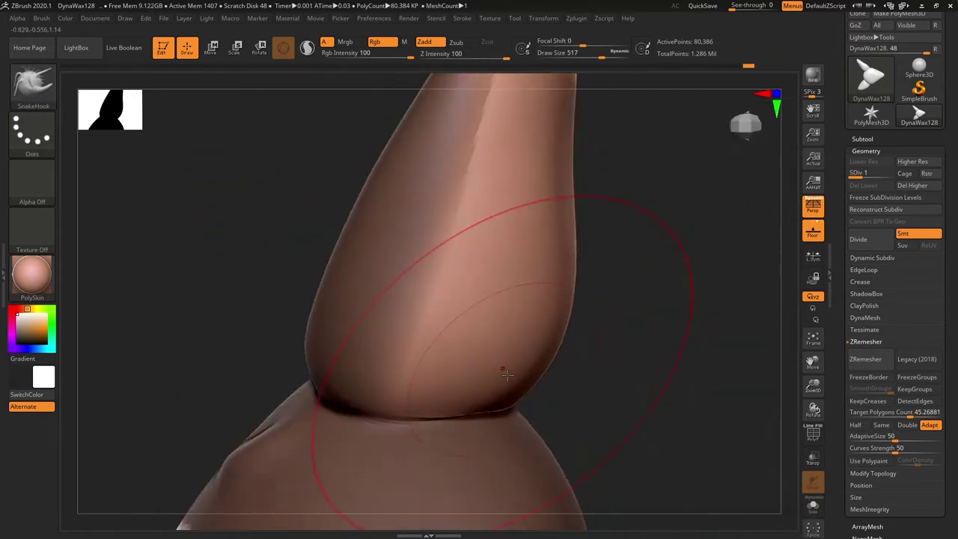
{"action": "left_click_drag", "start_coordinate": [584, 54], "coordinate": [593, 55]}
{"action": "right_click_drag", "start_coordinate": [524, 299], "coordinate": [438, 385]}
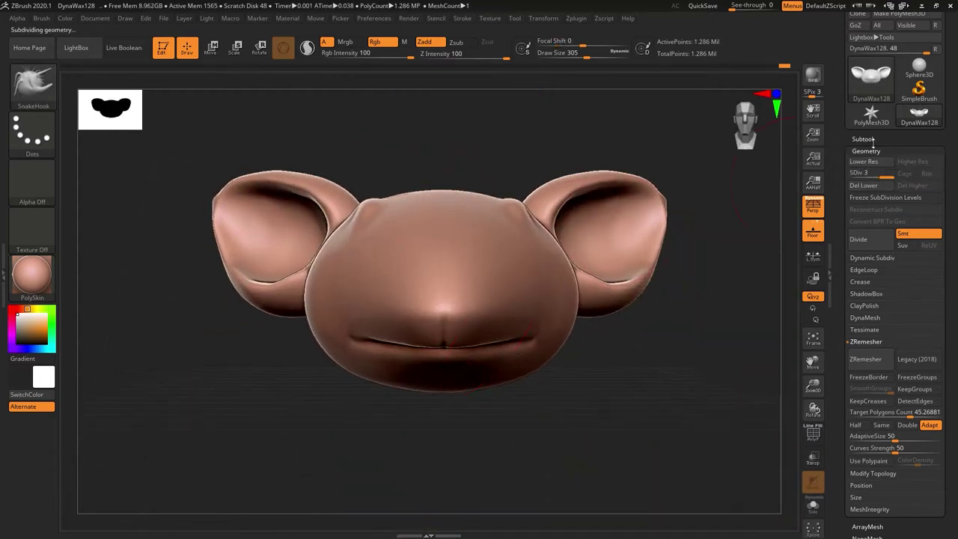
{"action": "left_click_drag", "start_coordinate": [610, 262], "coordinate": [569, 264]}
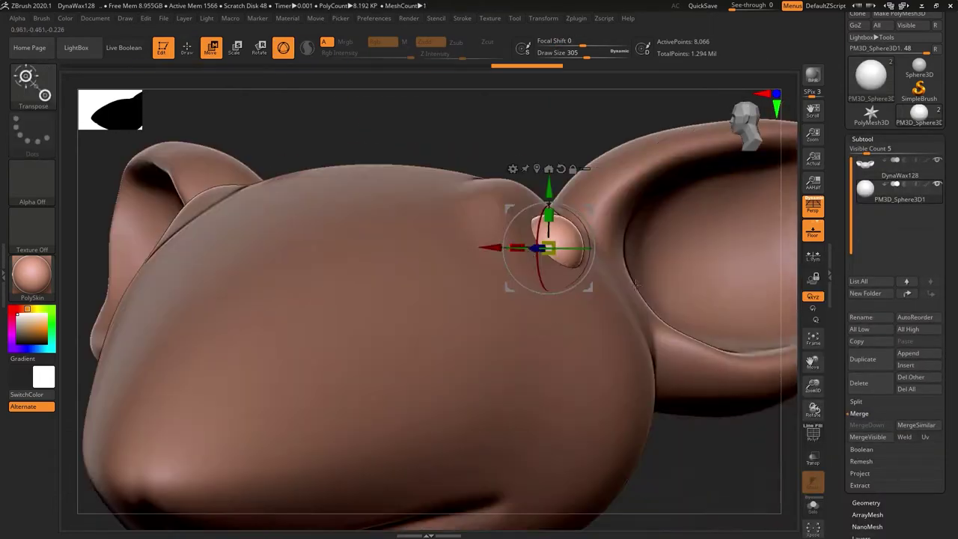
- Move and scale the small eye sphere into the socket beside the ear
{"action": "mouse_move", "coordinate": [524, 337]}
{"action": "right_mouse_down"}
{"action": "mouse_move", "coordinate": [655, 290]}
{"action": "mouse_move", "coordinate": [639, 247]}
{"action": "mouse_move", "coordinate": [531, 226]}
{"action": "mouse_move", "coordinate": [559, 210]}
{"action": "mouse_move", "coordinate": [468, 317]}
{"action": "right_mouse_up"}
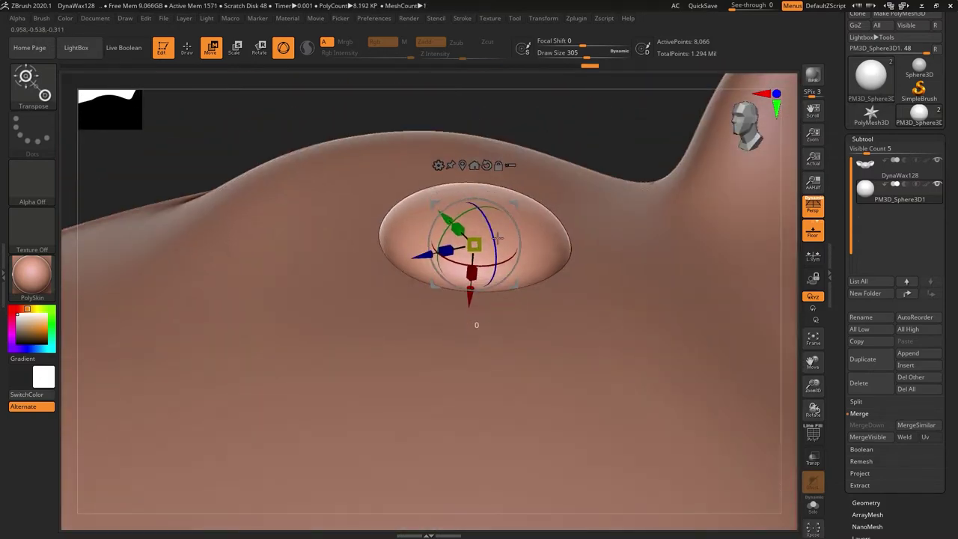
{"action": "left_click", "coordinate": [863, 139]}
{"action": "left_click", "coordinate": [866, 151]}
{"action": "mouse_move", "coordinate": [569, 300]}
{"action": "right_mouse_down"}
{"action": "mouse_move", "coordinate": [518, 246]}
{"action": "mouse_move", "coordinate": [481, 172]}
{"action": "right_mouse_up"}
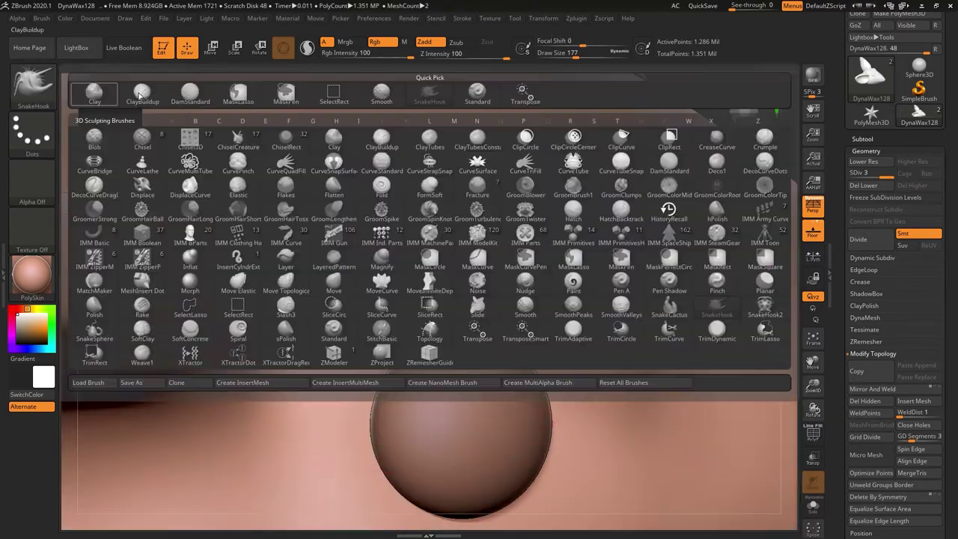
- Build brows over the eyes with ClayBuildup and mask off the snout area
{"action": "left_click", "coordinate": [138, 94]}
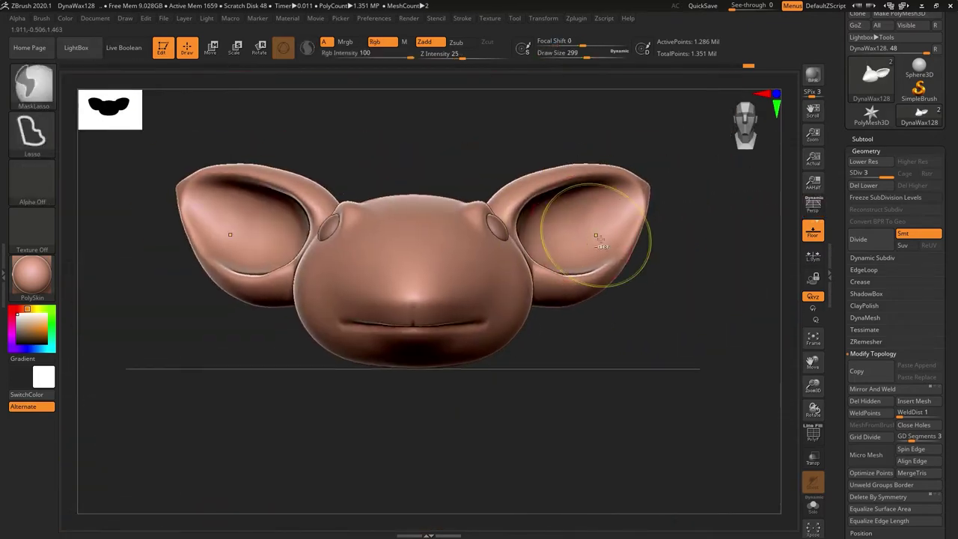
{"action": "key", "text": "b"}
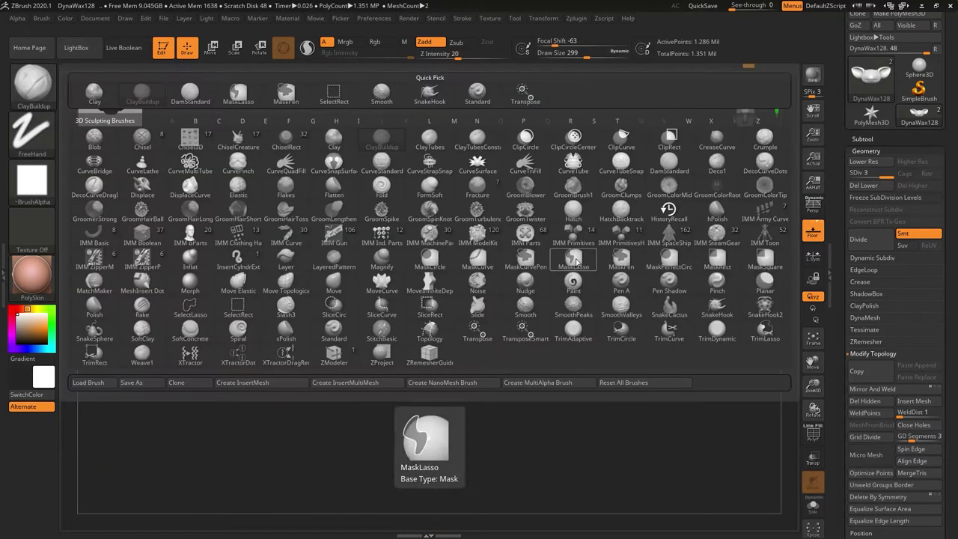
{"action": "left_click_drag", "start_coordinate": [202, 142], "coordinate": [733, 338], "text": "ctrl"}
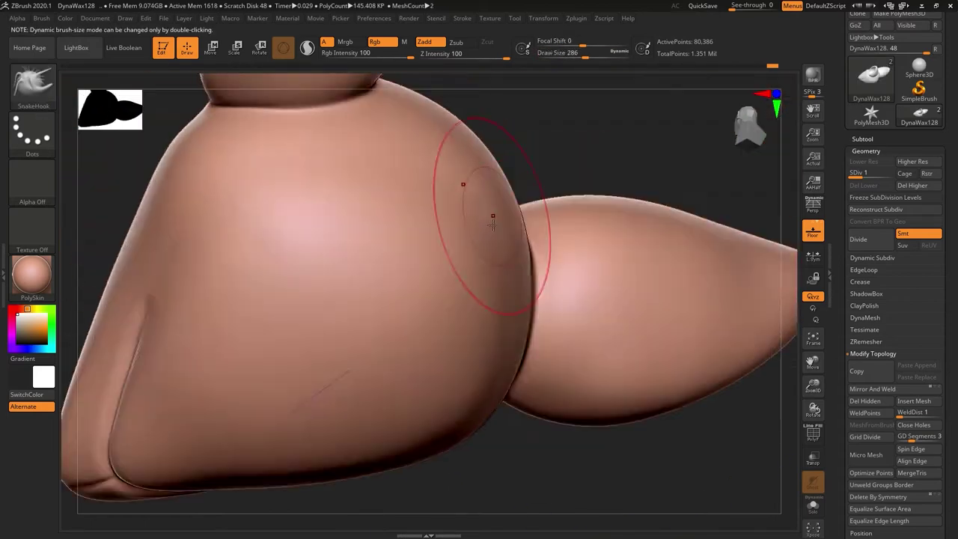
- Reshape the snout, subdivide the head with Ctrl+D, and add a nose sphere at the tip
{"action": "key", "text": "space"}
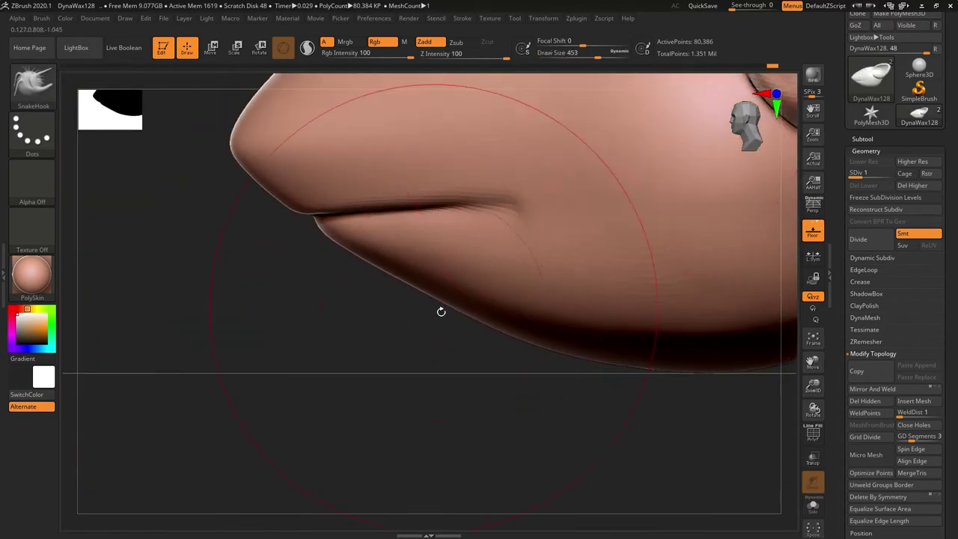
{"action": "key", "text": "s"}
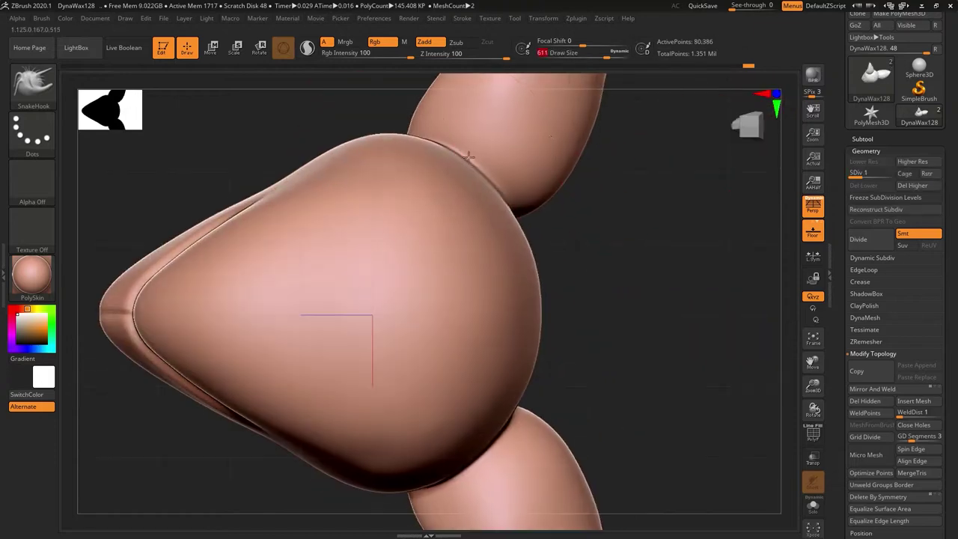
{"action": "key", "text": "p"}
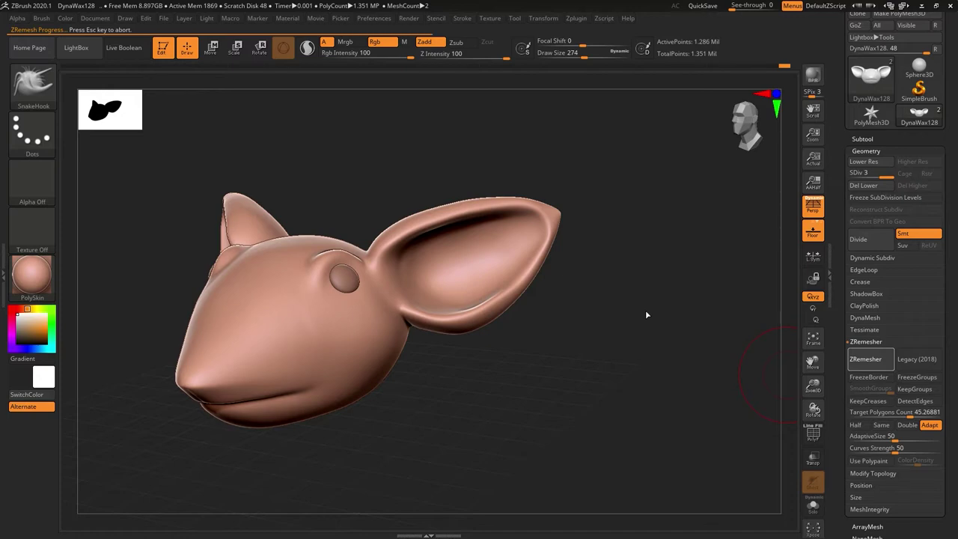
{"action": "key", "text": "ctrl+d"}
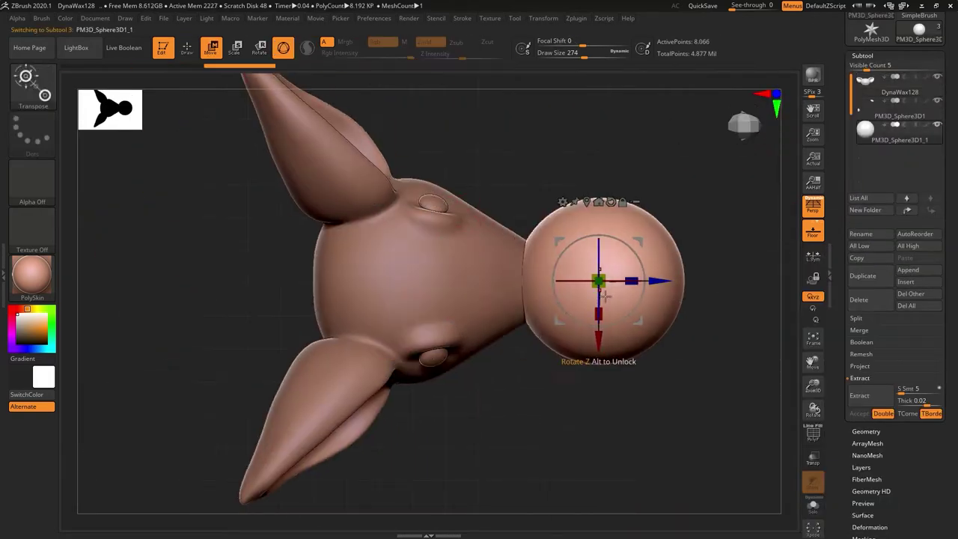
{"action": "left_click_drag", "start_coordinate": [605, 296], "coordinate": [664, 279]}
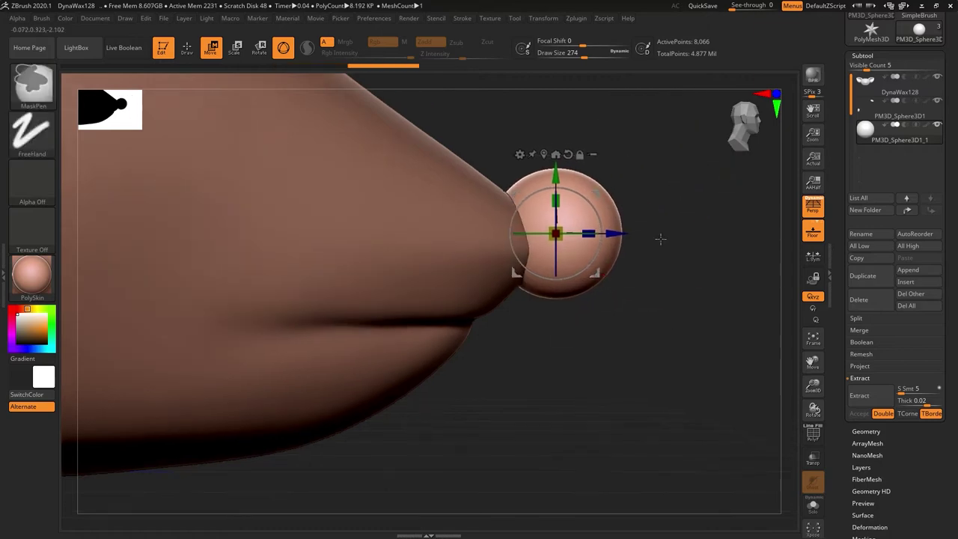
- Check the nose sphere's placement and the curved tuft stretched on top of the head
{"action": "mouse_move", "coordinate": [517, 116]}
{"action": "left_mouse_down"}
{"action": "mouse_move", "coordinate": [577, 167]}
{"action": "mouse_move", "coordinate": [577, 195]}
{"action": "left_mouse_up"}
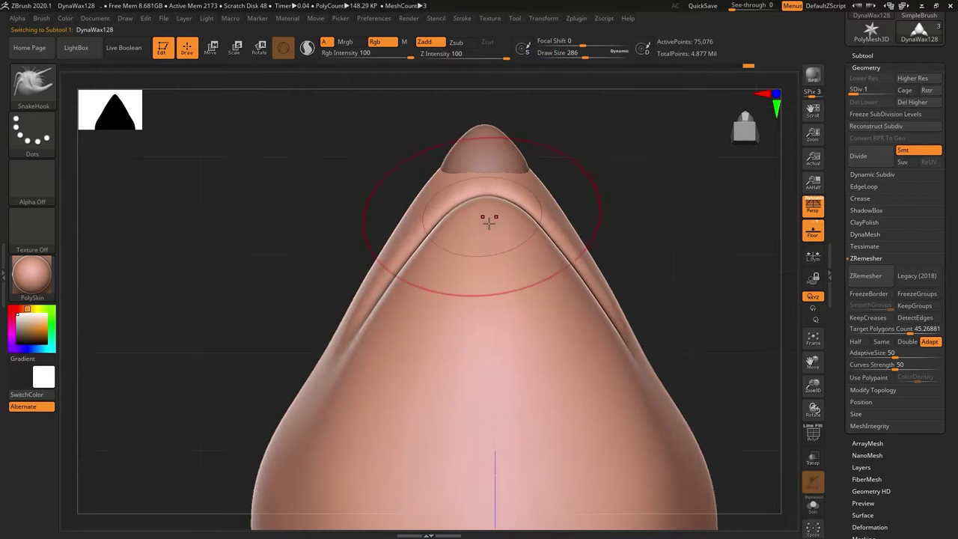
{"action": "mouse_move", "coordinate": [489, 221]}
{"action": "left_mouse_down"}
{"action": "mouse_move", "coordinate": [439, 220]}
{"action": "mouse_move", "coordinate": [531, 225]}
{"action": "mouse_move", "coordinate": [586, 293]}
{"action": "mouse_move", "coordinate": [467, 268]}
{"action": "mouse_move", "coordinate": [434, 277]}
{"action": "mouse_move", "coordinate": [524, 314]}
{"action": "mouse_move", "coordinate": [527, 220]}
{"action": "mouse_move", "coordinate": [557, 237]}
{"action": "left_mouse_up"}
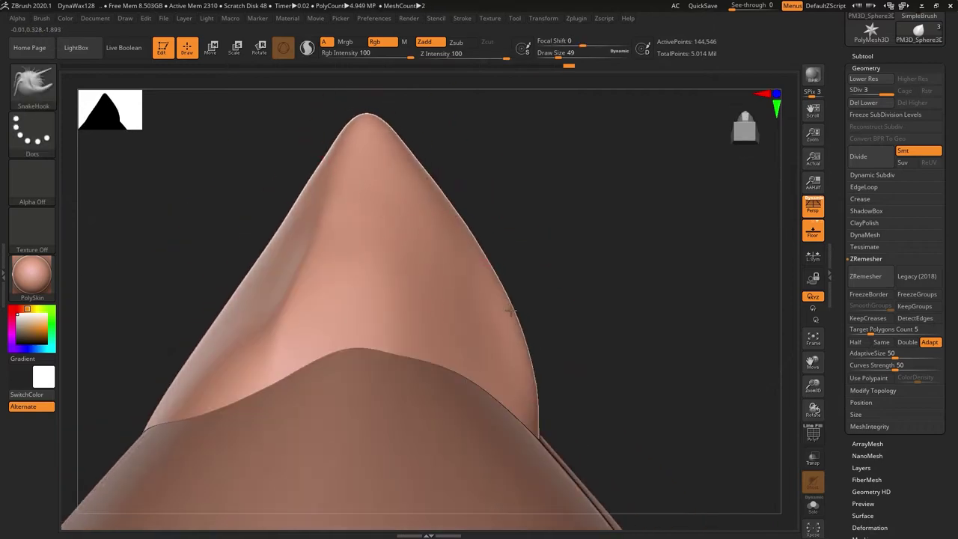
{"action": "right_click_drag", "start_coordinate": [512, 310], "coordinate": [506, 334]}
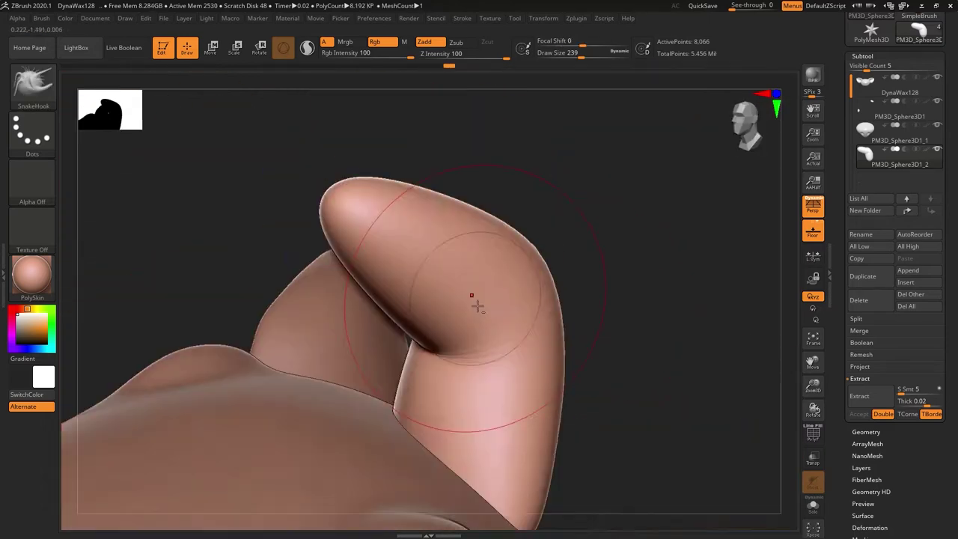
- DynaMesh the curved tuft so its topology is even, checking it from another side
{"action": "left_click_drag", "start_coordinate": [475, 304], "coordinate": [567, 313]}
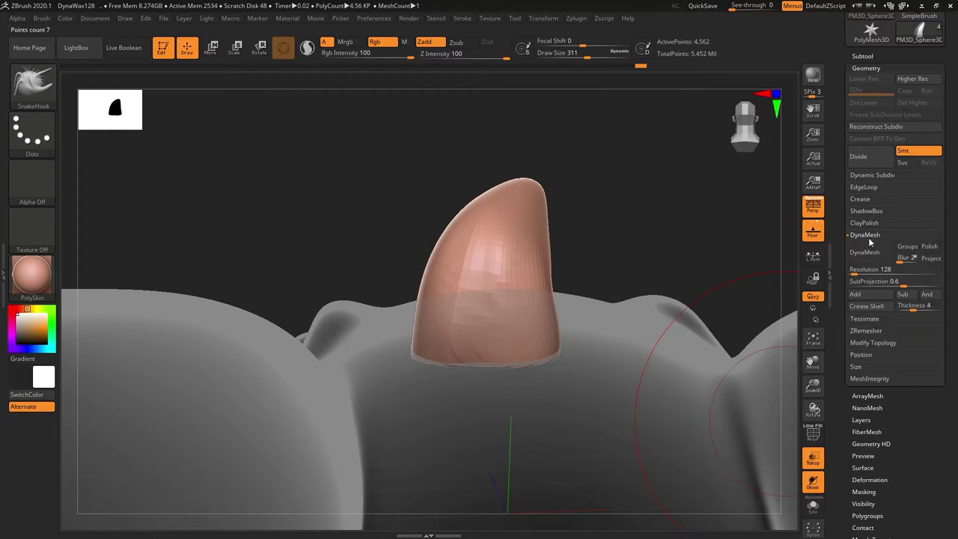
{"action": "left_click", "coordinate": [867, 252]}
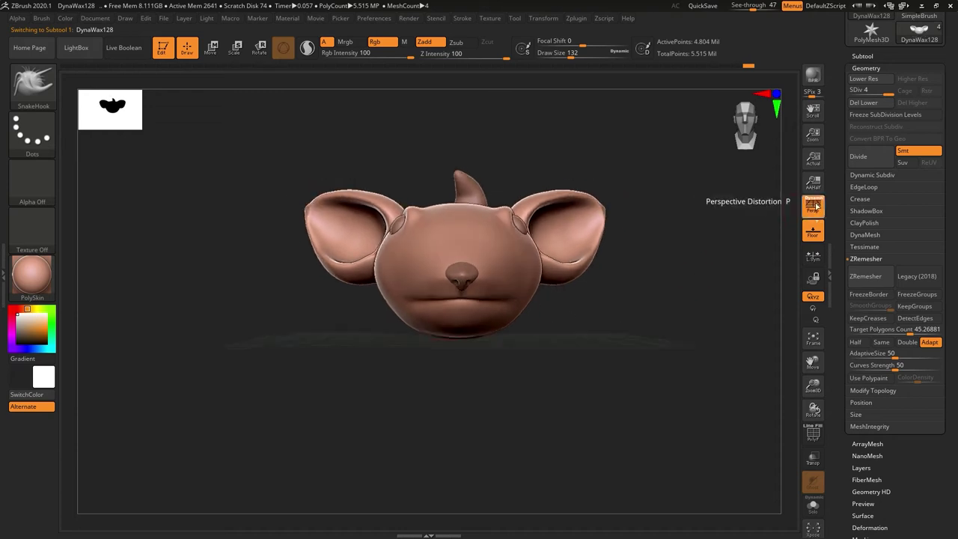
{"action": "left_click_drag", "start_coordinate": [679, 271], "coordinate": [684, 276], "text": "alt"}
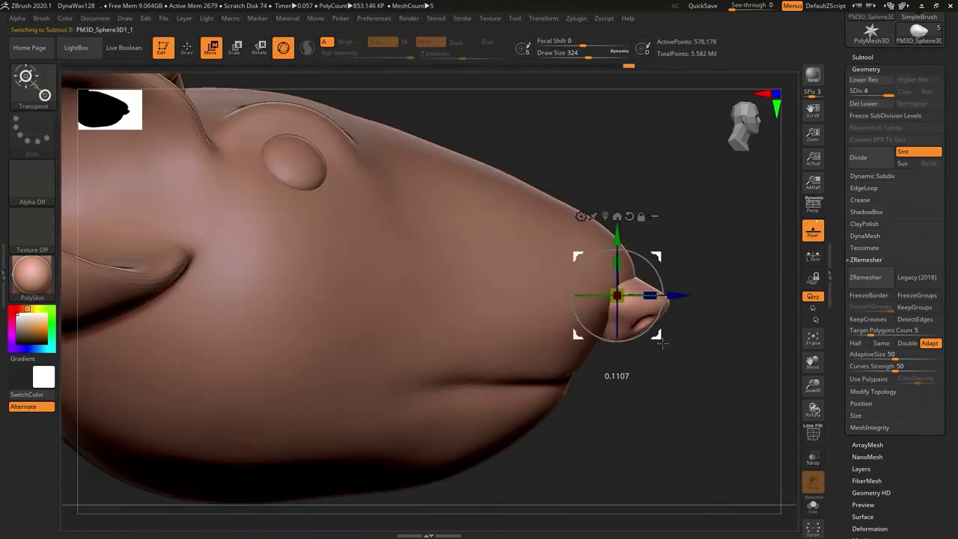
- Orbit the view to look down onto the snout tip
{"action": "left_click_drag", "start_coordinate": [664, 285], "coordinate": [676, 244]}
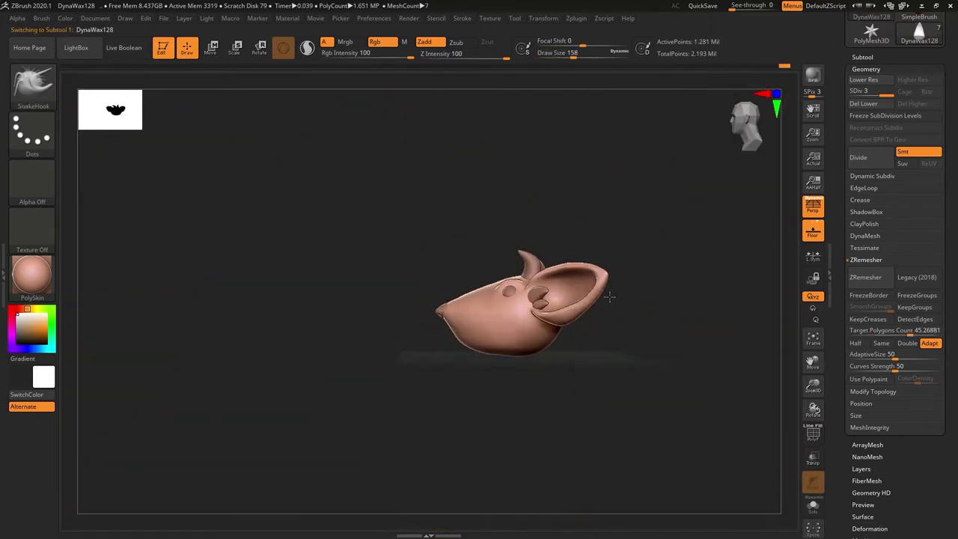
- Carve a horizontal mouth groove across the snout below the nose with DamStandard
{"action": "scroll", "coordinate": [871, 66], "scroll_direction": "up", "scroll_amount": 3}
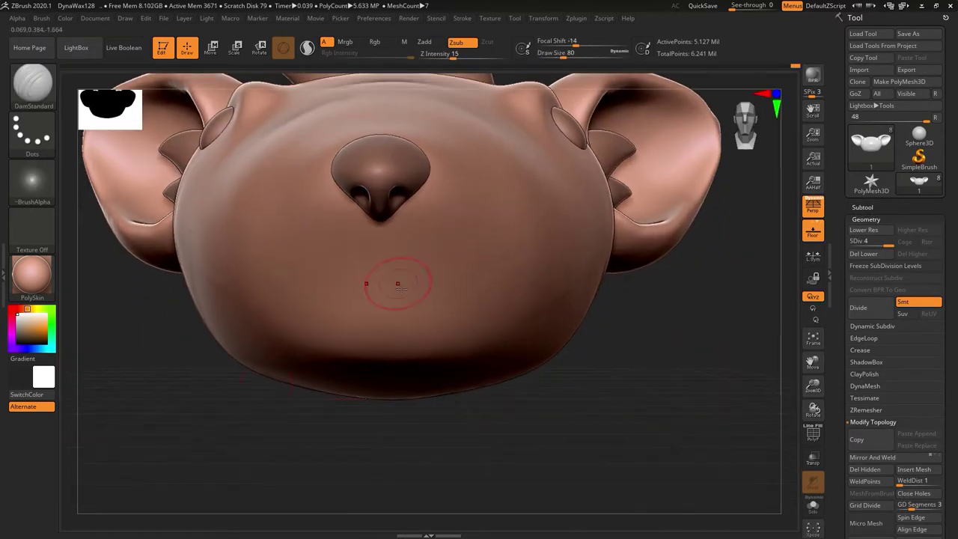
{"action": "left_click_drag", "start_coordinate": [284, 301], "coordinate": [486, 301]}
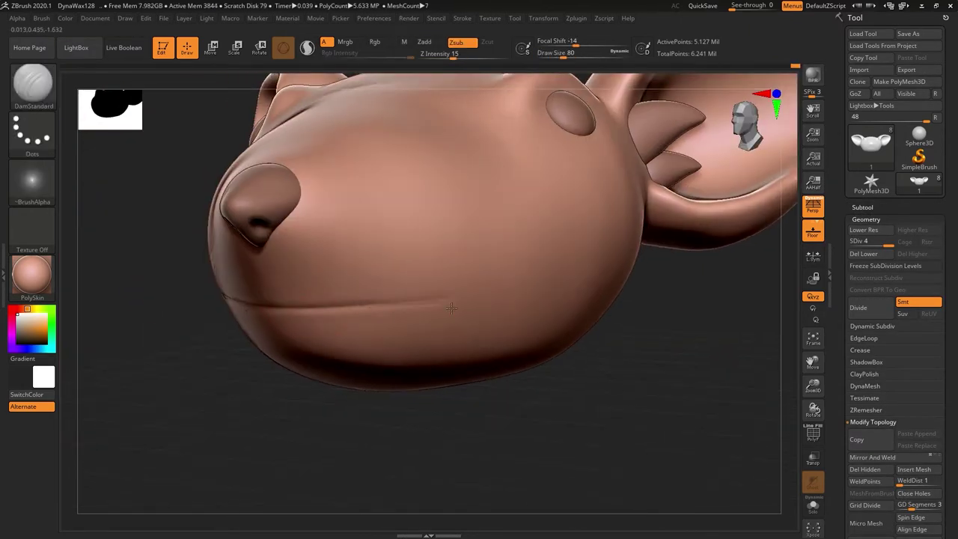
{"action": "left_click_drag", "start_coordinate": [494, 427], "coordinate": [232, 392]}
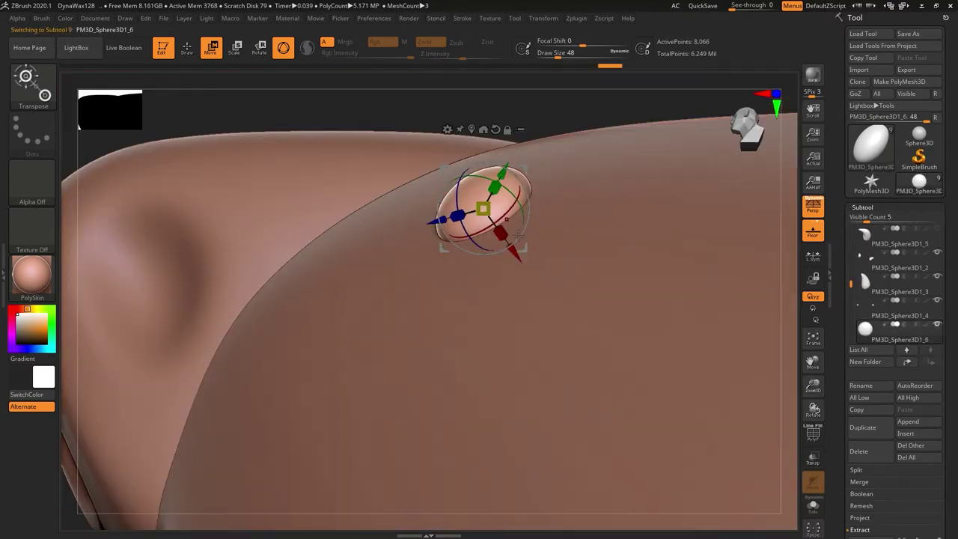
- Collapse the list of subtools in the Subtool palette
{"action": "left_click", "coordinate": [862, 208]}
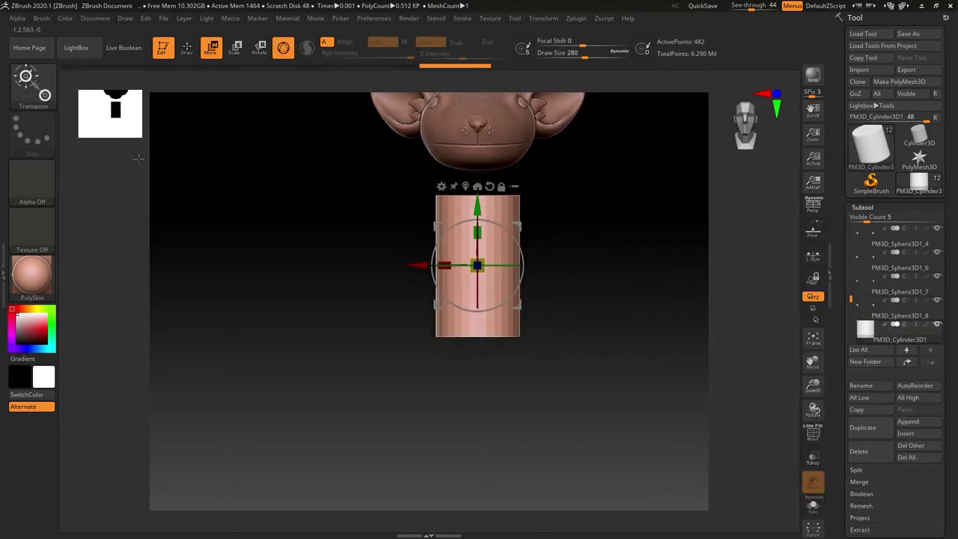
- Confirm discarding the newer Undo History entries and pick a shape-pulling brush for the cylinder
{"action": "mouse_move", "coordinate": [644, 300]}
{"action": "left_mouse_down"}
{"action": "mouse_move", "coordinate": [467, 380]}
{"action": "mouse_move", "coordinate": [544, 369]}
{"action": "left_mouse_up"}
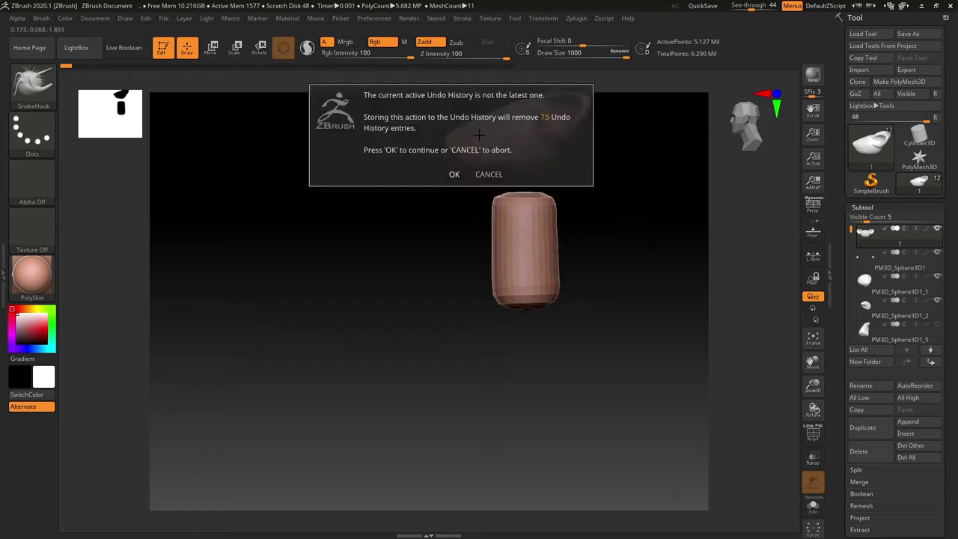
{"action": "left_click", "coordinate": [454, 176]}
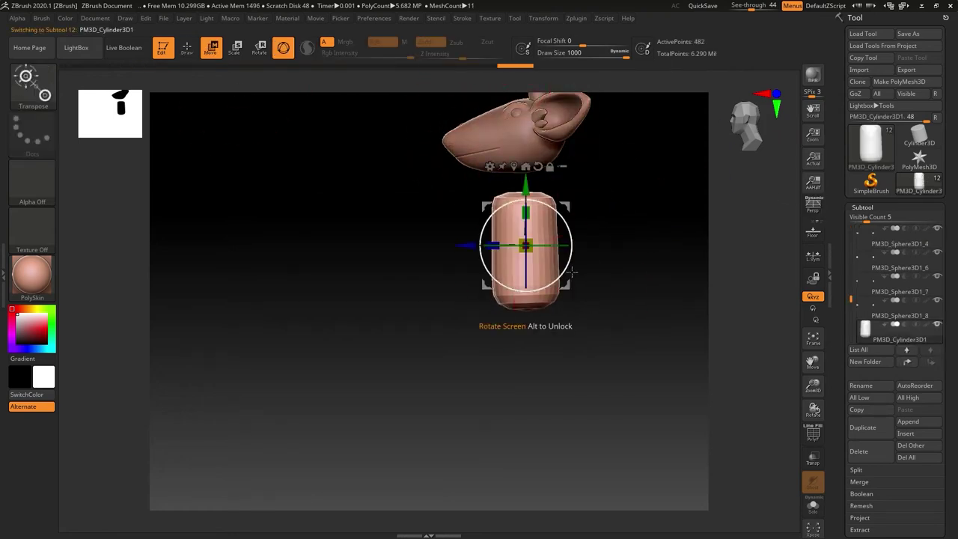
{"action": "key", "text": "b"}
{"action": "key", "text": "m"}
{"action": "key", "text": "l"}
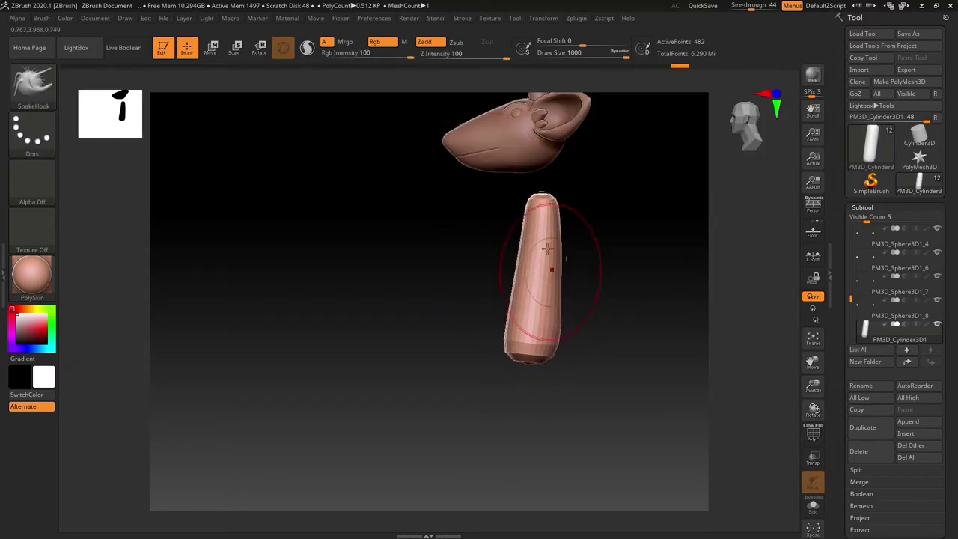
- Subdivide the cylinder with Ctrl+D, smooth it into a rounded capsule, and pull its shape
{"action": "key", "text": "ctrl+d"}
{"action": "left_click_drag", "start_coordinate": [450, 247], "coordinate": [281, 198]}
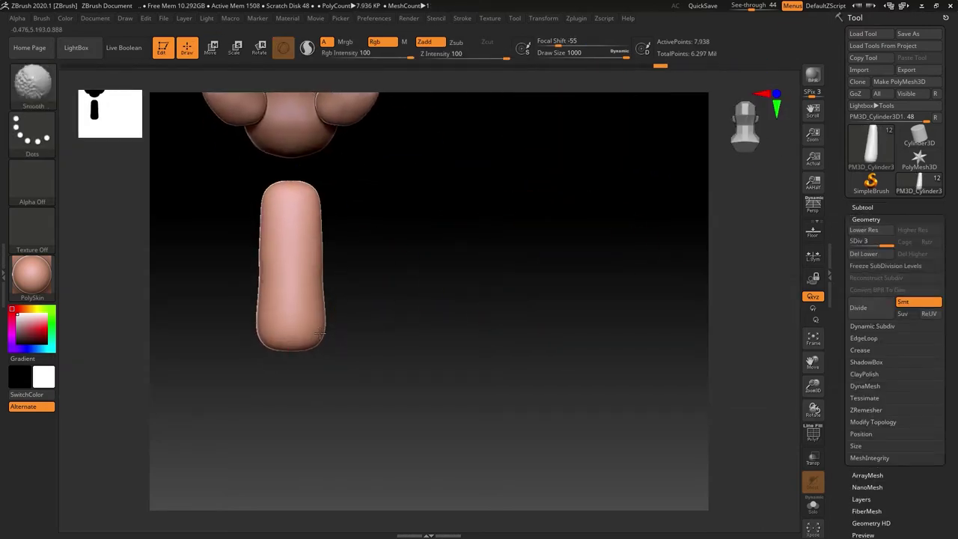
{"action": "key", "text": "p"}
{"action": "left_click_drag", "start_coordinate": [464, 314], "coordinate": [601, 207]}
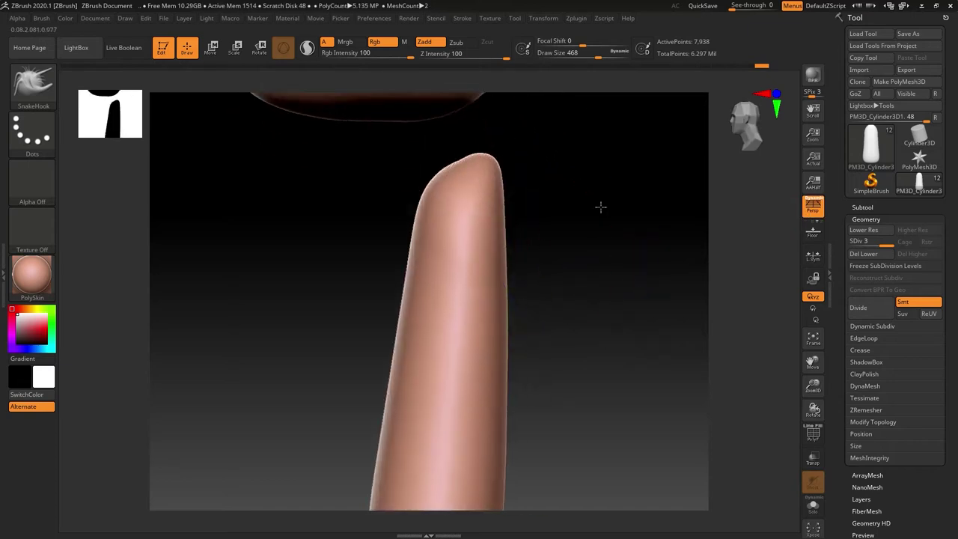
{"action": "mouse_move", "coordinate": [498, 259]}
{"action": "left_mouse_down"}
{"action": "mouse_move", "coordinate": [496, 231]}
{"action": "mouse_move", "coordinate": [541, 302]}
{"action": "mouse_move", "coordinate": [534, 357]}
{"action": "mouse_move", "coordinate": [558, 227]}
{"action": "left_mouse_up"}
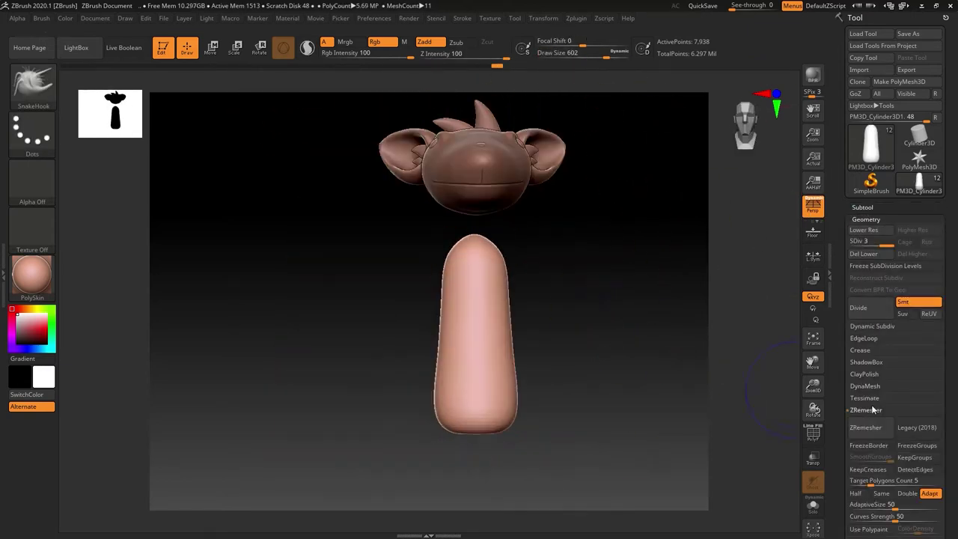
{"action": "left_click_drag", "start_coordinate": [524, 139], "coordinate": [494, 475]}
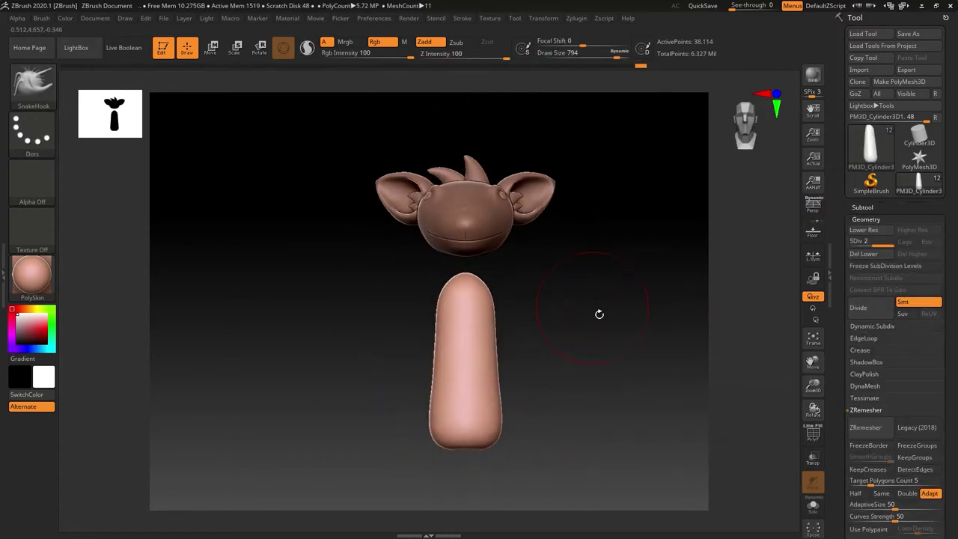
- Solo the collar piece, invert its mask, and switch to Move to flare the rim
{"action": "left_click_drag", "start_coordinate": [599, 313], "coordinate": [560, 261]}
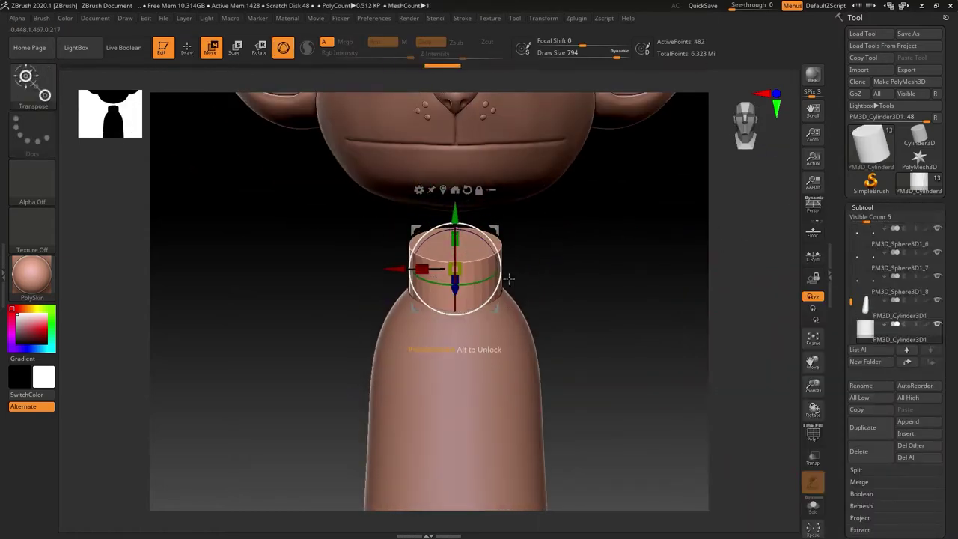
{"action": "key", "text": "ctrl+shift+s"}
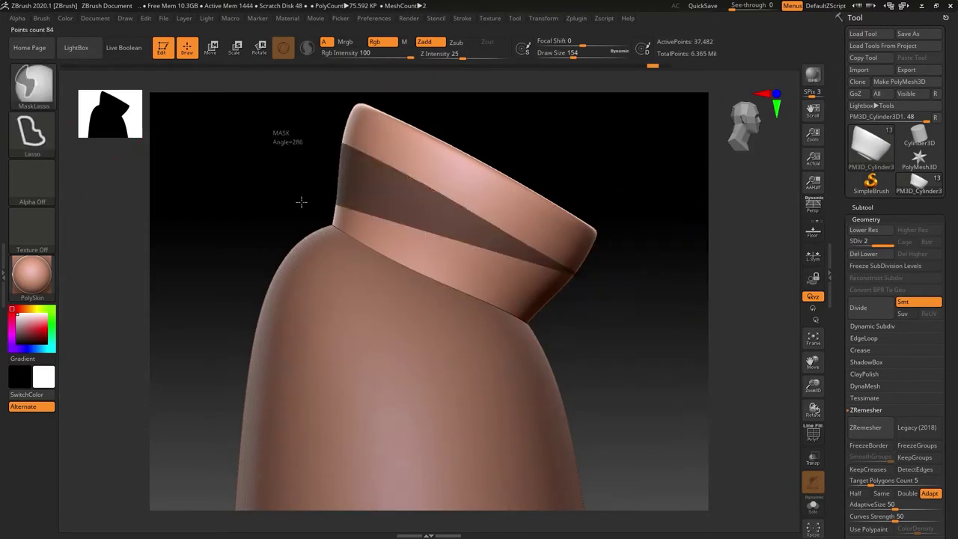
{"action": "left_click", "coordinate": [655, 289], "text": "ctrl"}
{"action": "key", "text": "w"}
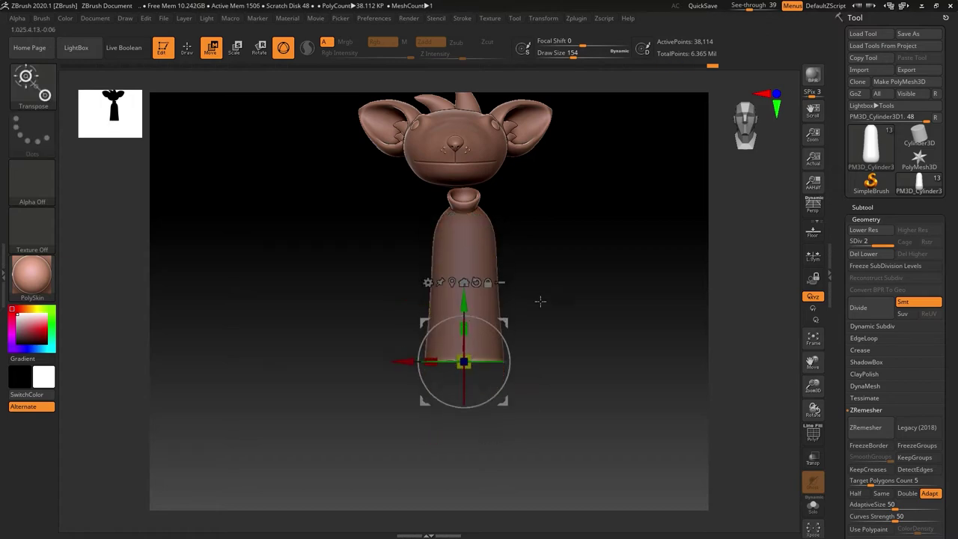
- Append a cylinder, shrink it into a thin neck, and turn off Transp to show only it
{"action": "left_click_drag", "start_coordinate": [569, 300], "coordinate": [498, 327]}
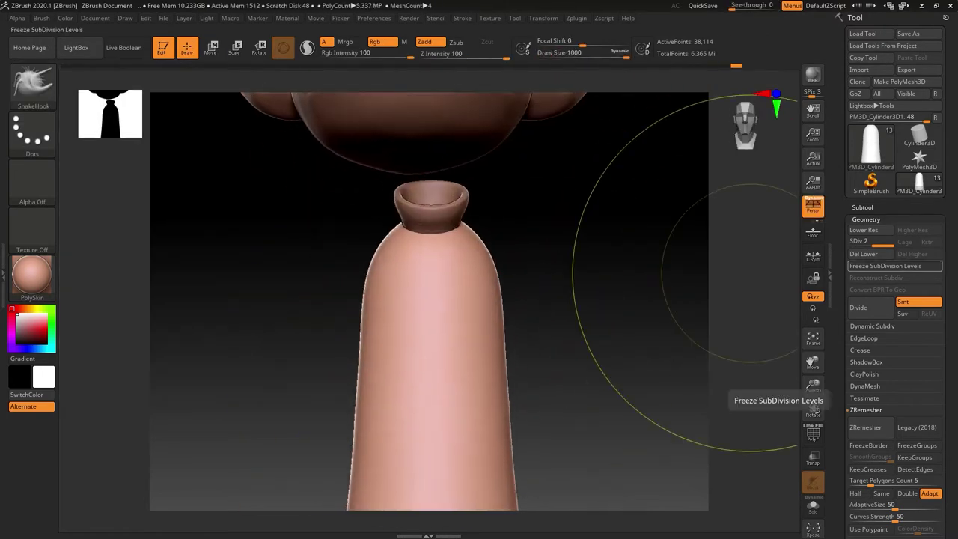
{"action": "left_click", "coordinate": [863, 208]}
{"action": "key", "text": "w"}
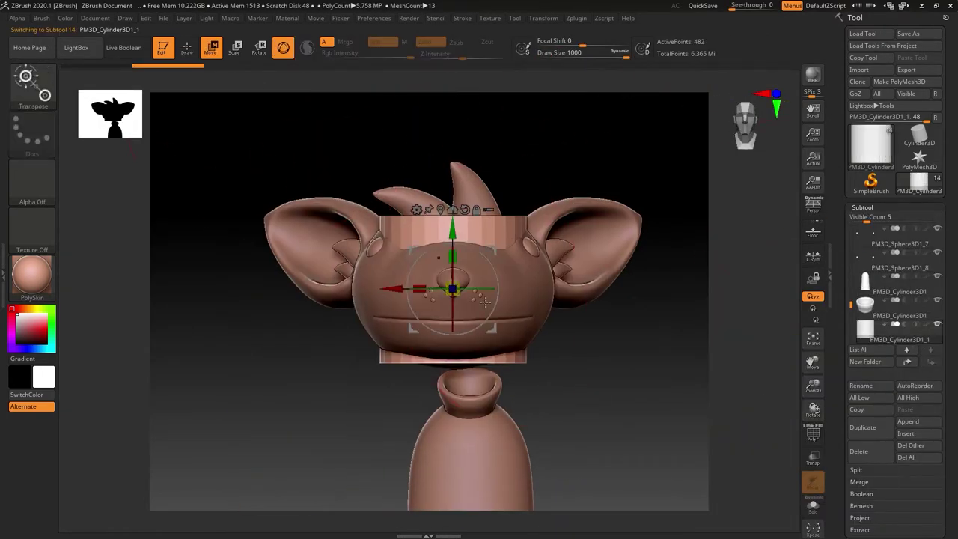
{"action": "left_click_drag", "start_coordinate": [432, 196], "coordinate": [569, 315]}
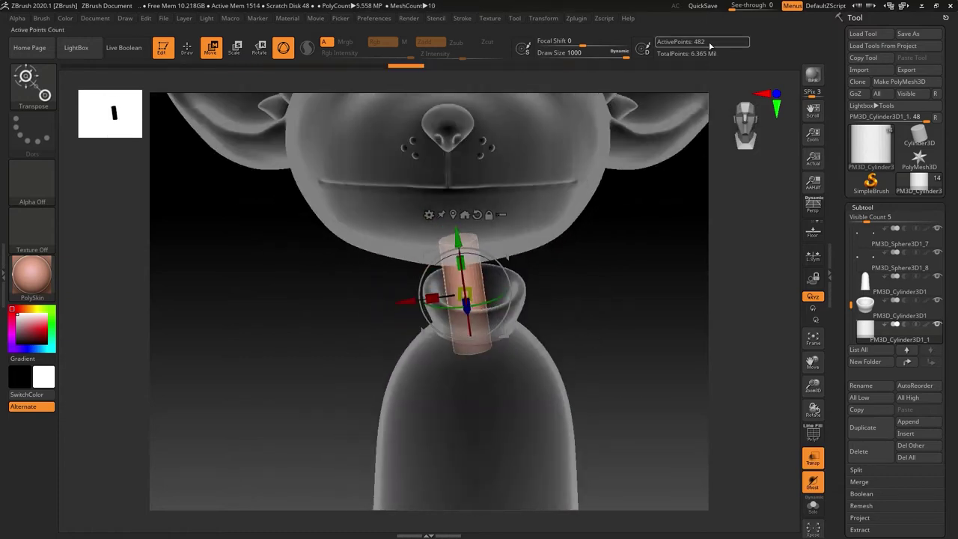
{"action": "left_click", "coordinate": [813, 458]}
{"action": "left_click", "coordinate": [813, 506]}
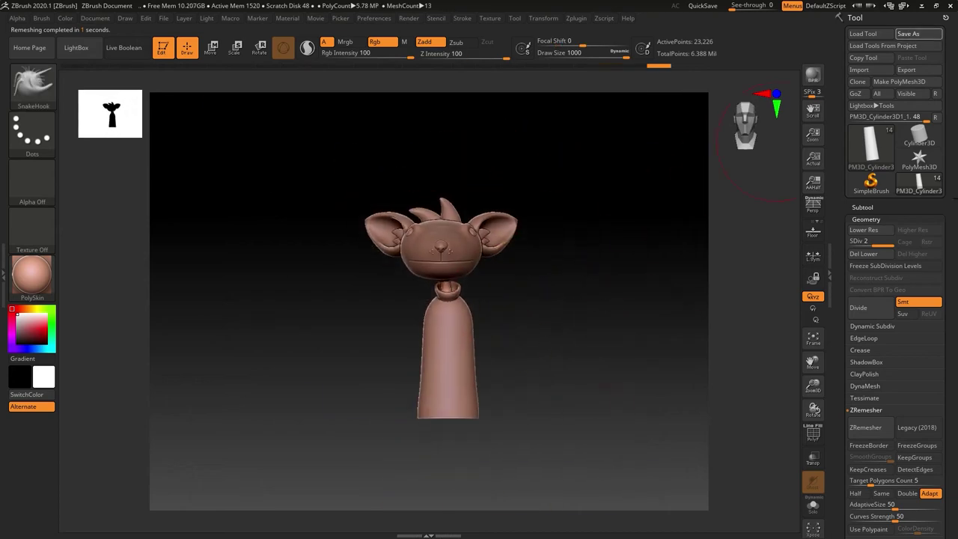
- Append a cylinder, flatten it into a thin disc, and place it on the body's shoulder
{"action": "left_click", "coordinate": [910, 423]}
{"action": "key", "text": "w"}
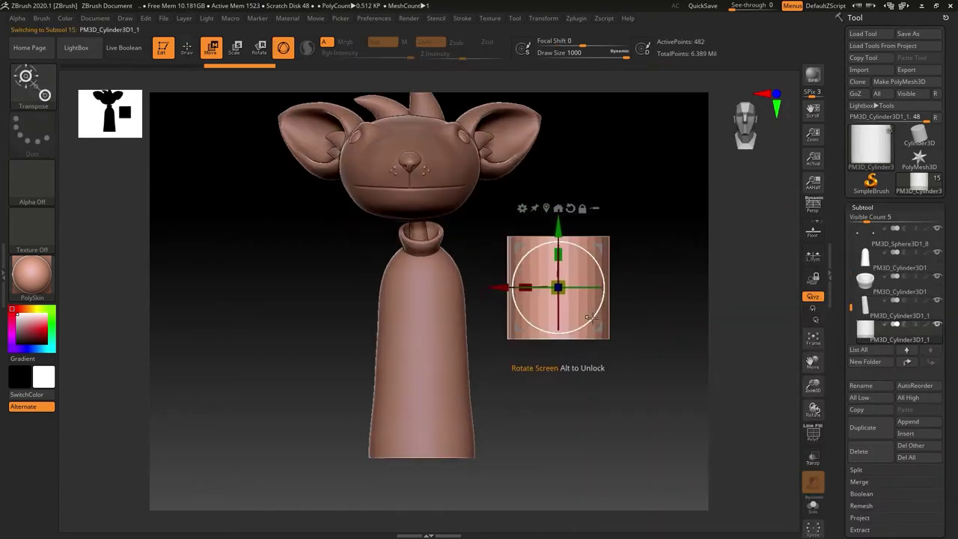
{"action": "left_click_drag", "start_coordinate": [514, 303], "coordinate": [582, 294]}
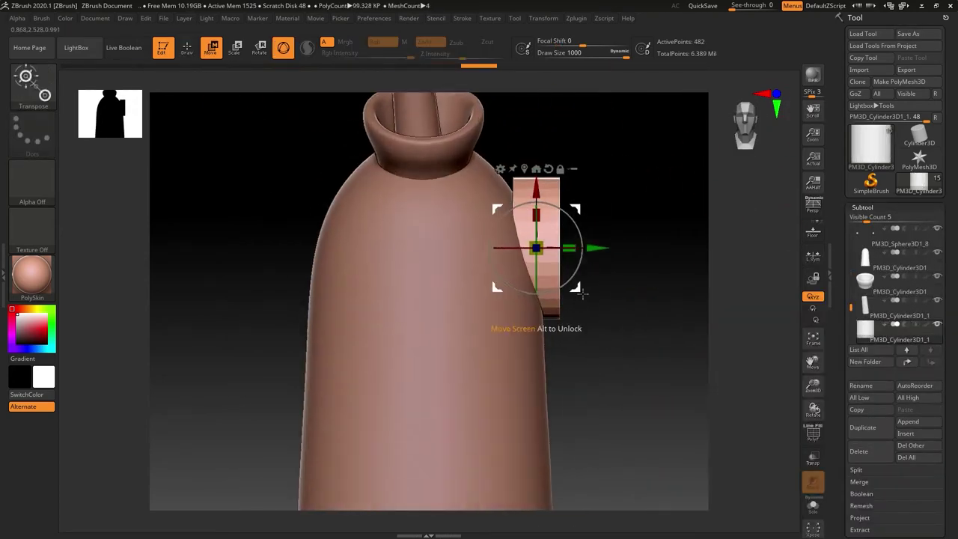
{"action": "right_click_drag", "start_coordinate": [563, 253], "coordinate": [620, 286], "text": "alt"}
- Duplicate the shoulder disc and move the copy to the opposite shoulder
{"action": "left_click", "coordinate": [881, 252]}
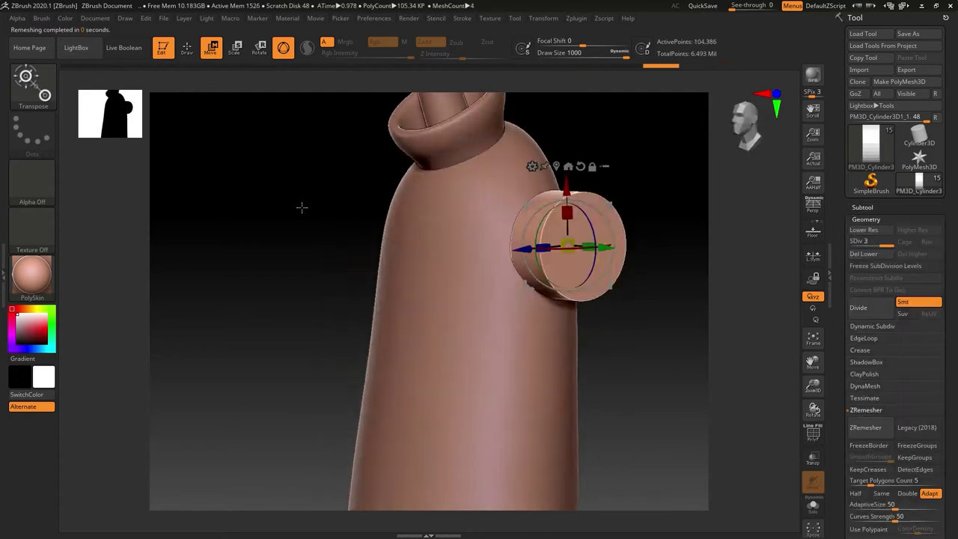
{"action": "key", "text": "q"}
{"action": "left_click_drag", "start_coordinate": [299, 208], "coordinate": [494, 265]}
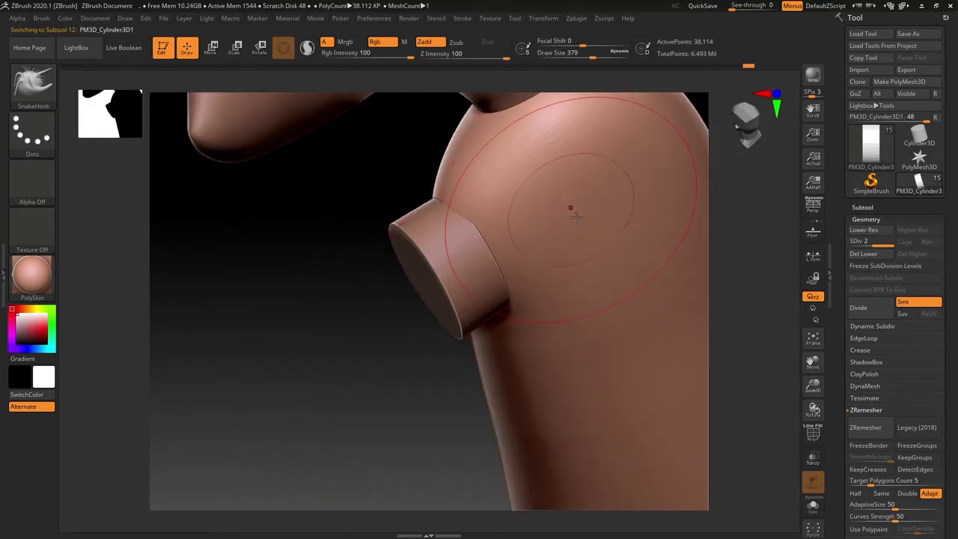
{"action": "mouse_move", "coordinate": [576, 217]}
{"action": "right_mouse_down"}
{"action": "mouse_move", "coordinate": [562, 250]}
{"action": "mouse_move", "coordinate": [594, 220]}
{"action": "right_mouse_up"}
{"action": "left_click", "coordinate": [608, 274], "text": "alt"}
{"action": "key", "text": "w"}
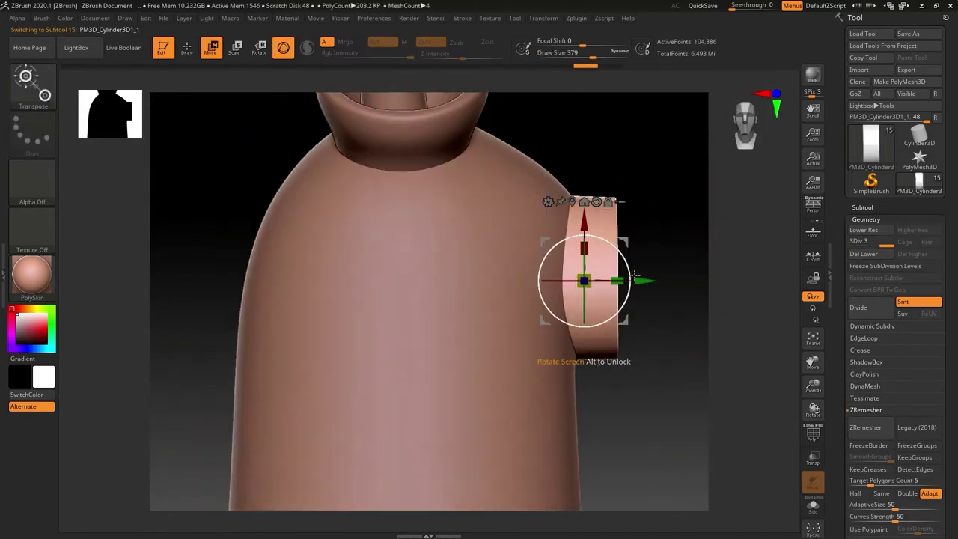
{"action": "left_click", "coordinate": [862, 207]}
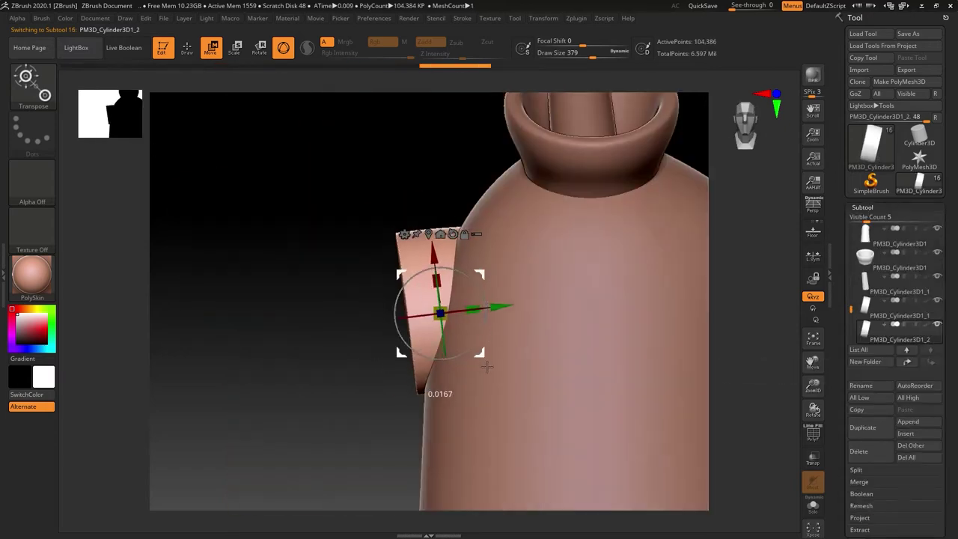
{"action": "right_click_drag", "start_coordinate": [395, 344], "coordinate": [495, 310], "text": "alt"}
- Inspect the shoulder stubs from several angles and bring up the body's subdivision settings
{"action": "right_click_drag", "start_coordinate": [726, 159], "coordinate": [627, 292], "text": "alt"}
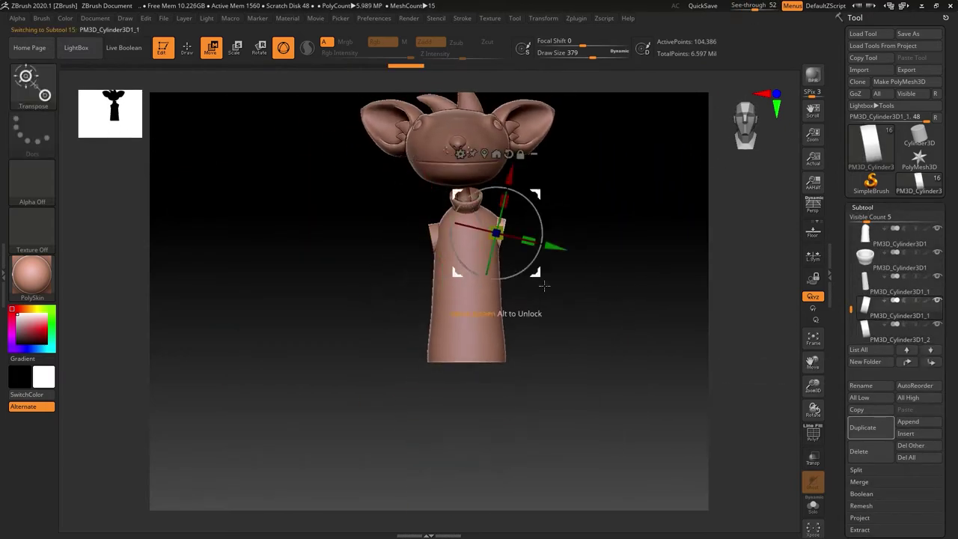
{"action": "right_click_drag", "start_coordinate": [485, 283], "coordinate": [652, 338], "text": "alt"}
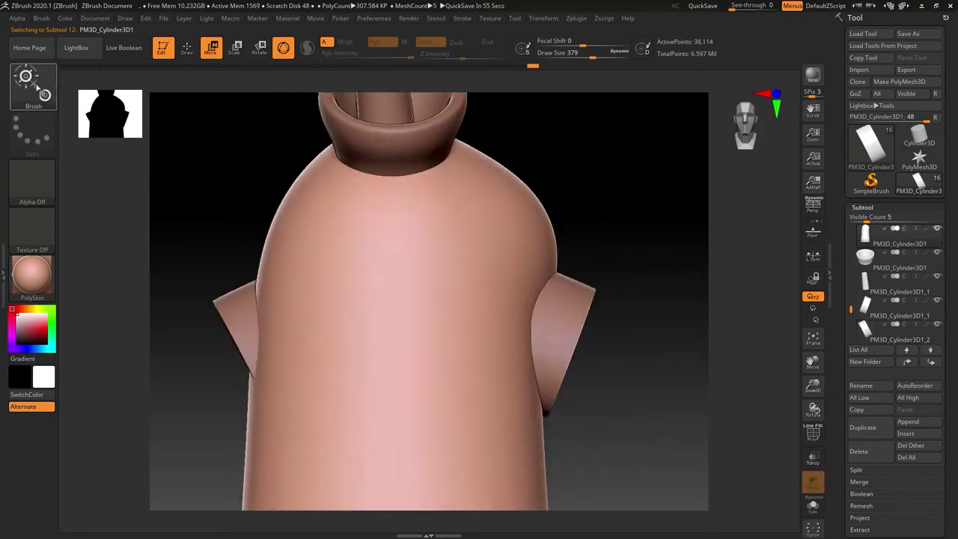
{"action": "key", "text": "q"}
{"action": "mouse_move", "coordinate": [531, 337]}
{"action": "right_mouse_down", "text": "alt"}
{"action": "mouse_move", "coordinate": [389, 282]}
{"action": "mouse_move", "coordinate": [571, 299]}
{"action": "mouse_move", "coordinate": [599, 119]}
{"action": "right_mouse_up", "text": "alt"}
{"action": "left_click_drag", "start_coordinate": [611, 57], "coordinate": [621, 58]}
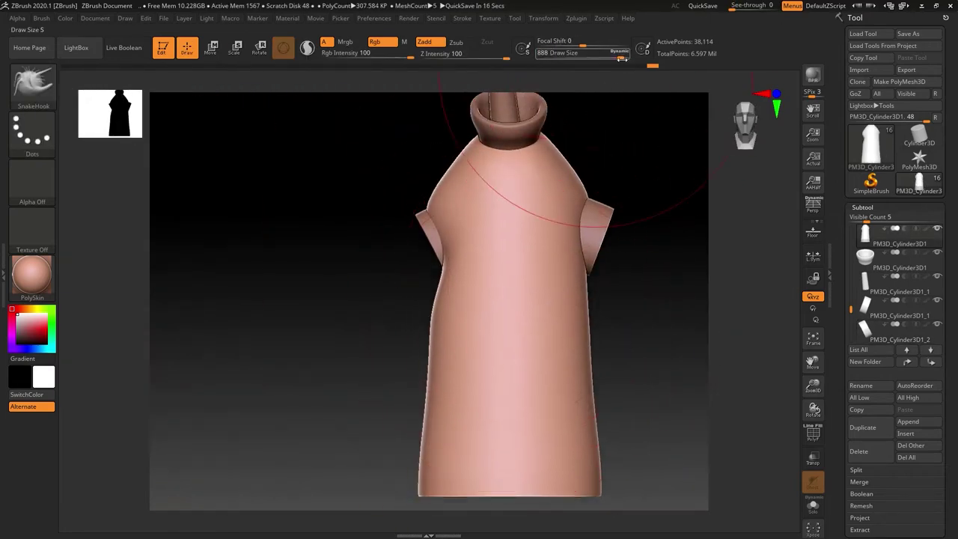
{"action": "left_click", "coordinate": [857, 209]}
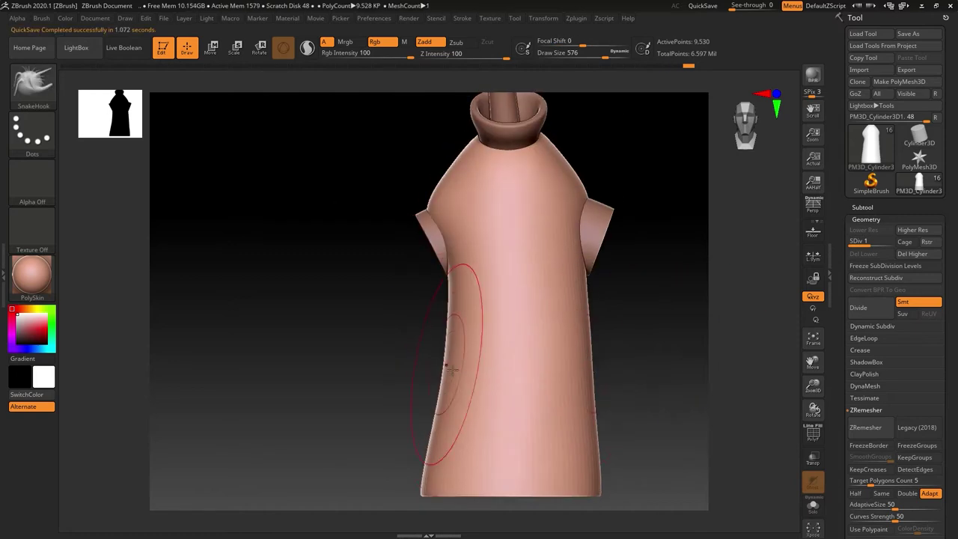
{"action": "mouse_move", "coordinate": [599, 269]}
{"action": "right_mouse_down"}
{"action": "mouse_move", "coordinate": [573, 207]}
{"action": "mouse_move", "coordinate": [592, 77]}
{"action": "mouse_move", "coordinate": [805, 323]}
{"action": "right_mouse_up"}
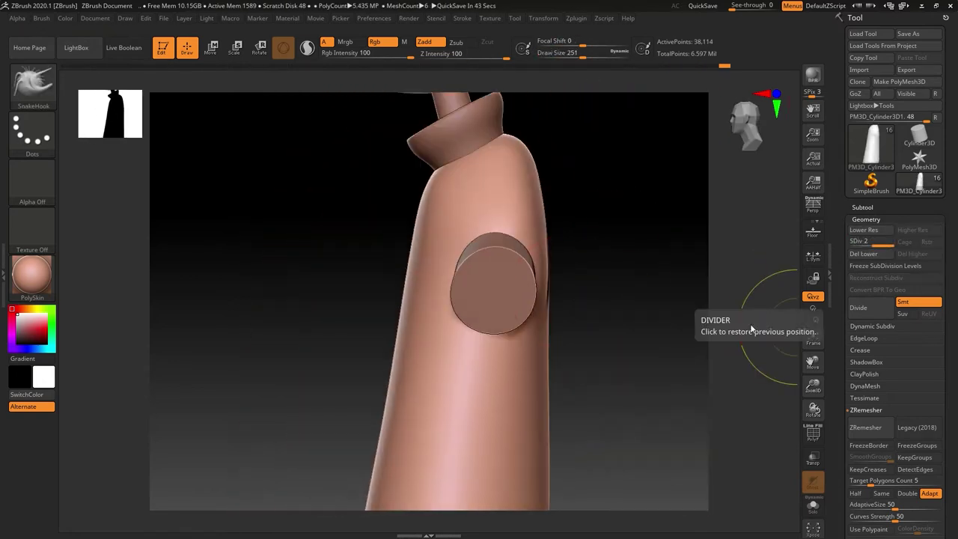
{"action": "mouse_move", "coordinate": [543, 387]}
{"action": "right_mouse_down"}
{"action": "mouse_move", "coordinate": [594, 299]}
{"action": "mouse_move", "coordinate": [605, 344]}
{"action": "right_mouse_up"}
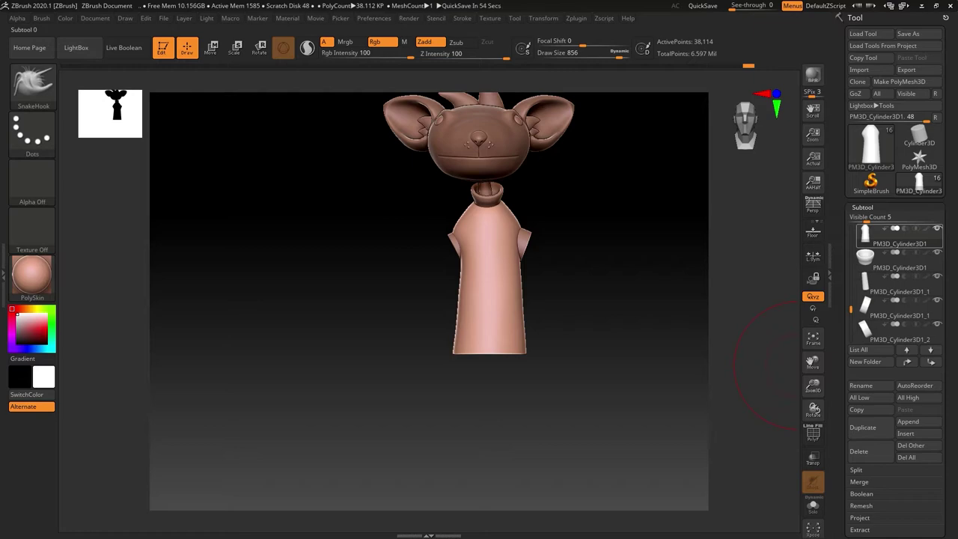
- Merge the shirt pieces into one subtool, ZRemesh it, and divide to SDiv 3
{"action": "mouse_move", "coordinate": [569, 286]}
{"action": "right_mouse_down"}
{"action": "mouse_move", "coordinate": [524, 247]}
{"action": "mouse_move", "coordinate": [495, 269]}
{"action": "mouse_move", "coordinate": [545, 264]}
{"action": "mouse_move", "coordinate": [435, 250]}
{"action": "mouse_move", "coordinate": [626, 247]}
{"action": "right_mouse_up"}
{"action": "left_click", "coordinate": [859, 447]}
{"action": "left_click", "coordinate": [866, 536]}
{"action": "right_click_drag", "start_coordinate": [524, 284], "coordinate": [481, 318], "text": "alt"}
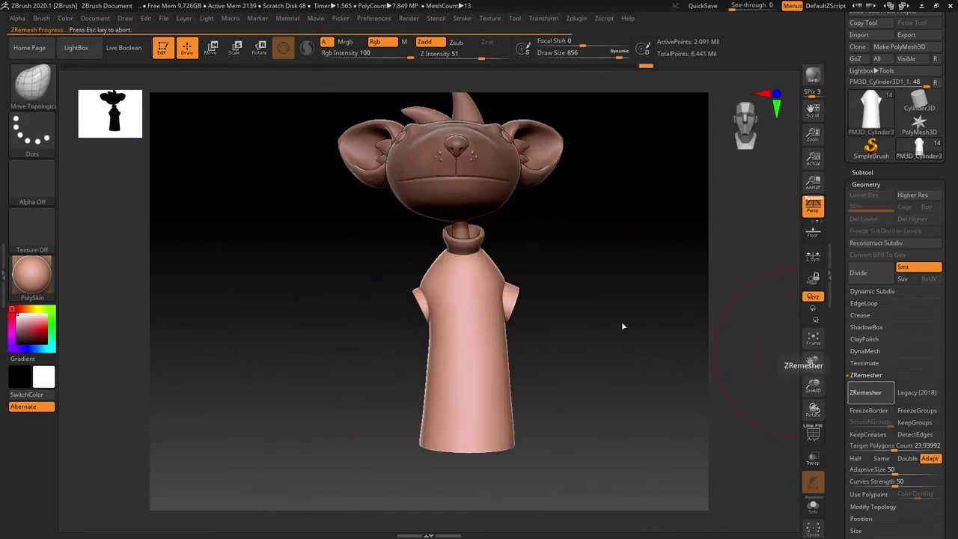
{"action": "left_click_drag", "start_coordinate": [622, 326], "coordinate": [412, 309]}
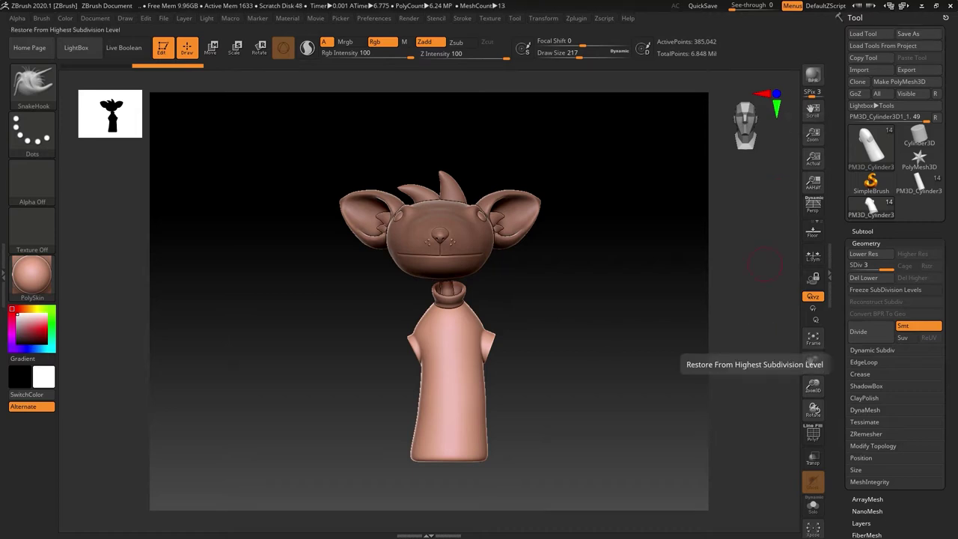
- Stretch the new cylinder into a thin arm and swing it out from a shoulder pivot
{"action": "left_click_drag", "start_coordinate": [532, 245], "coordinate": [538, 170], "text": "alt"}
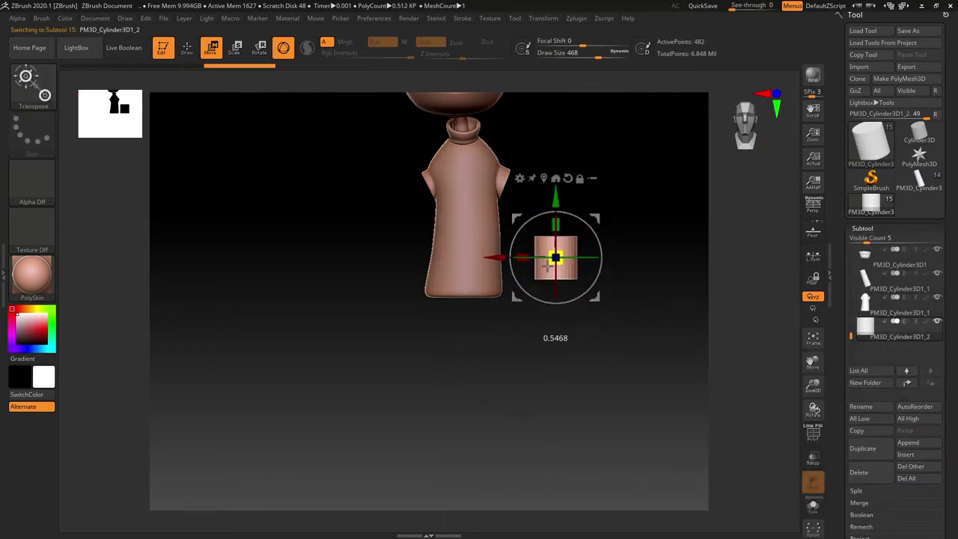
{"action": "left_click_drag", "start_coordinate": [552, 239], "coordinate": [565, 271]}
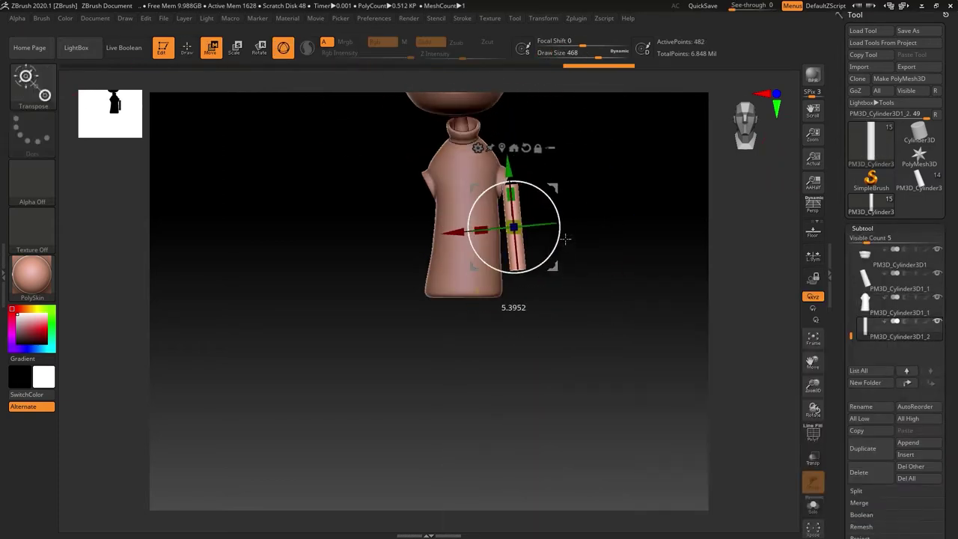
{"action": "mouse_move", "coordinate": [522, 206]}
{"action": "right_mouse_down"}
{"action": "mouse_move", "coordinate": [592, 210]}
{"action": "mouse_move", "coordinate": [684, 248]}
{"action": "right_mouse_up"}
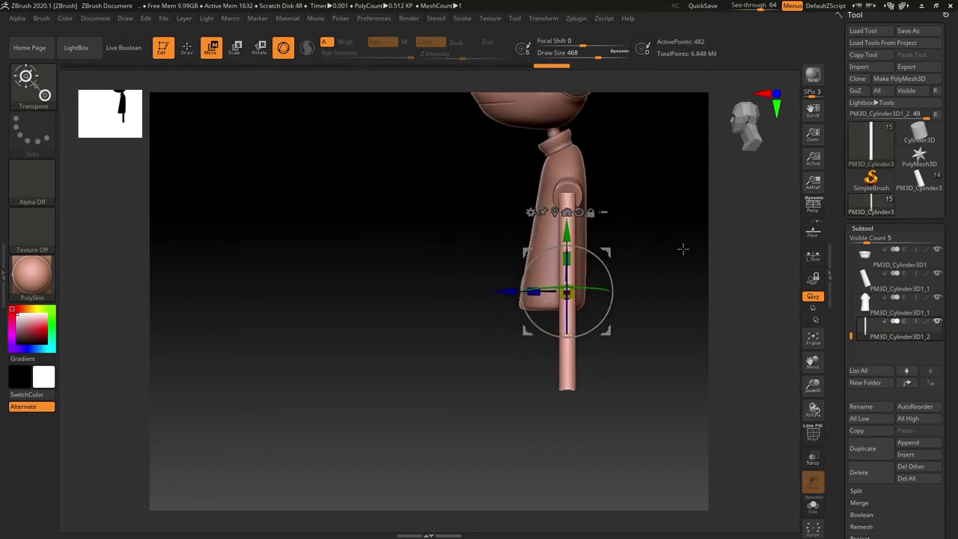
{"action": "key", "text": "b"}
{"action": "key", "text": "s"}
{"action": "key", "text": "h"}
{"action": "key", "text": "q"}
{"action": "left_click", "coordinate": [593, 174], "text": "alt"}
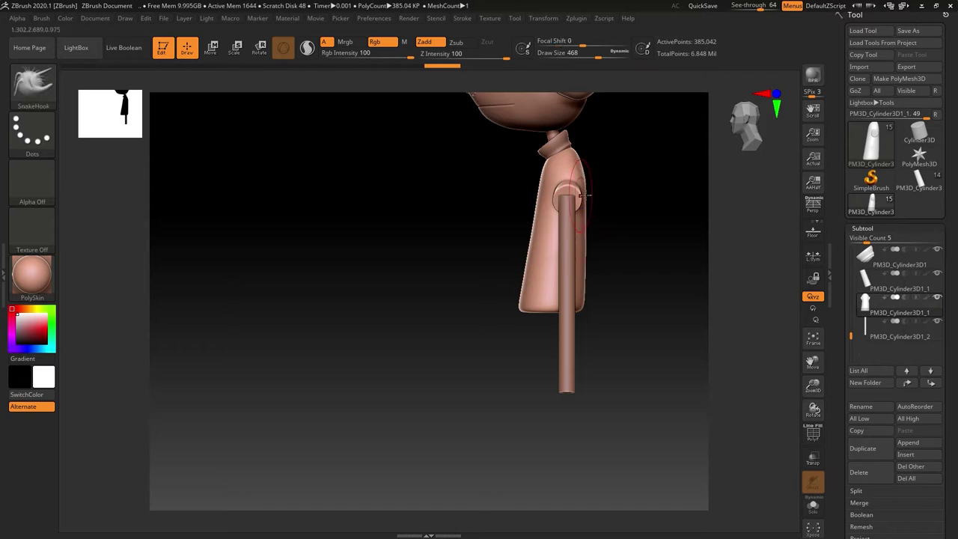
{"action": "left_click", "coordinate": [592, 209], "text": "alt"}
{"action": "key", "text": "w"}
{"action": "left_click_drag", "start_coordinate": [577, 289], "coordinate": [578, 188], "text": "alt"}
{"action": "left_click_drag", "start_coordinate": [629, 217], "coordinate": [633, 190]}
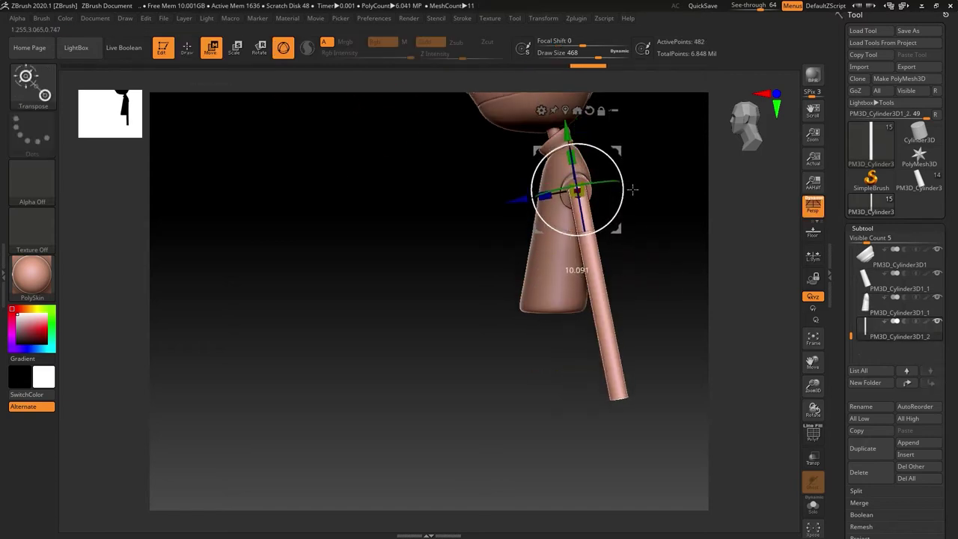
- Add resolution to the arm, bend the forearm at the elbow, and mask all but the hand end
{"action": "left_click", "coordinate": [549, 278]}
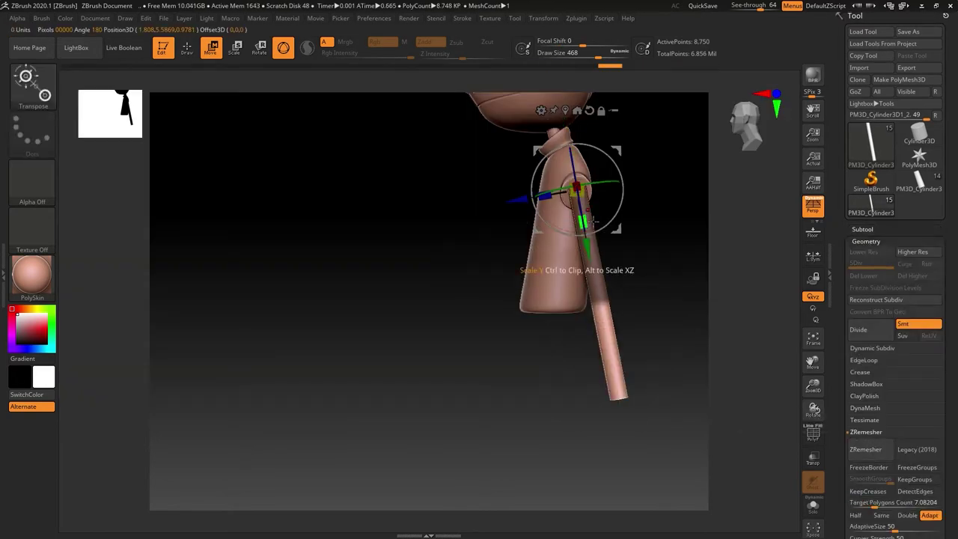
{"action": "key", "text": "ctrl+z"}
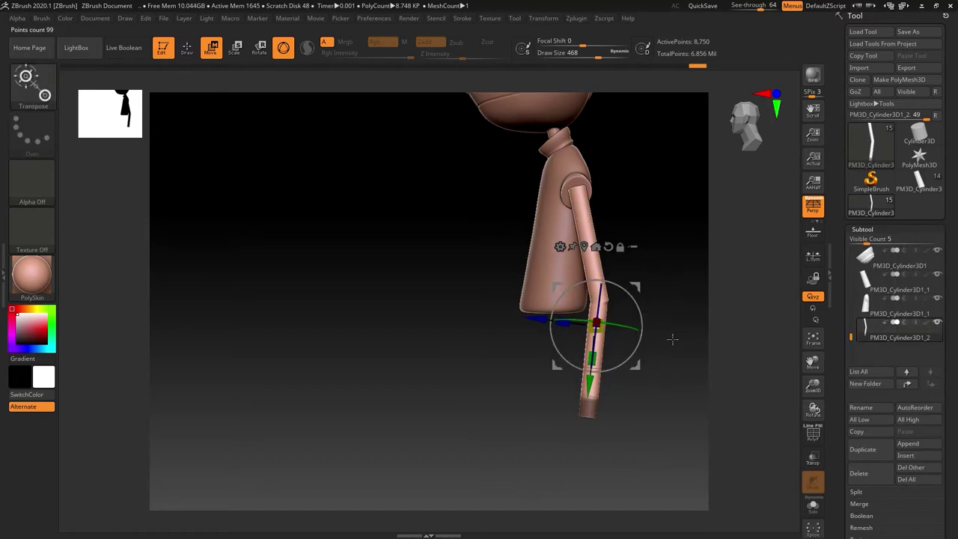
{"action": "scroll", "coordinate": [909, 431], "scroll_direction": "down", "scroll_amount": 10}
{"action": "key", "text": "q"}
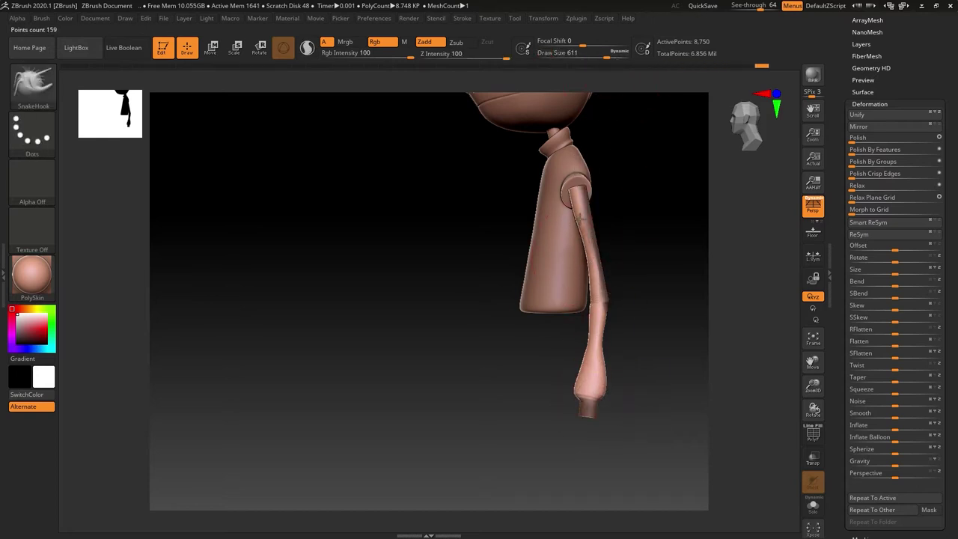
{"action": "left_click", "coordinate": [624, 247], "text": "ctrl"}
{"action": "left_click_drag", "start_coordinate": [607, 413], "coordinate": [906, 430], "text": "ctrl"}
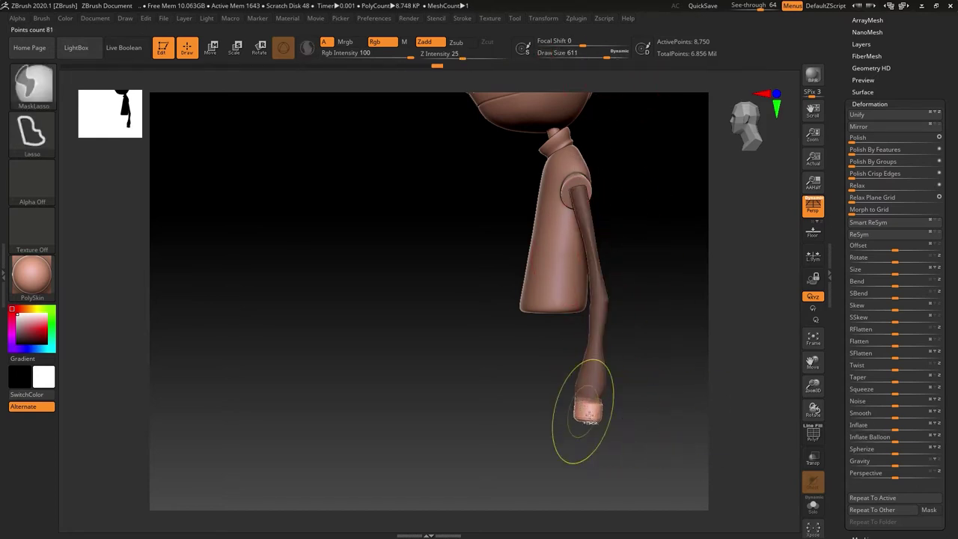
{"action": "left_click_drag", "start_coordinate": [706, 406], "coordinate": [799, 307]}
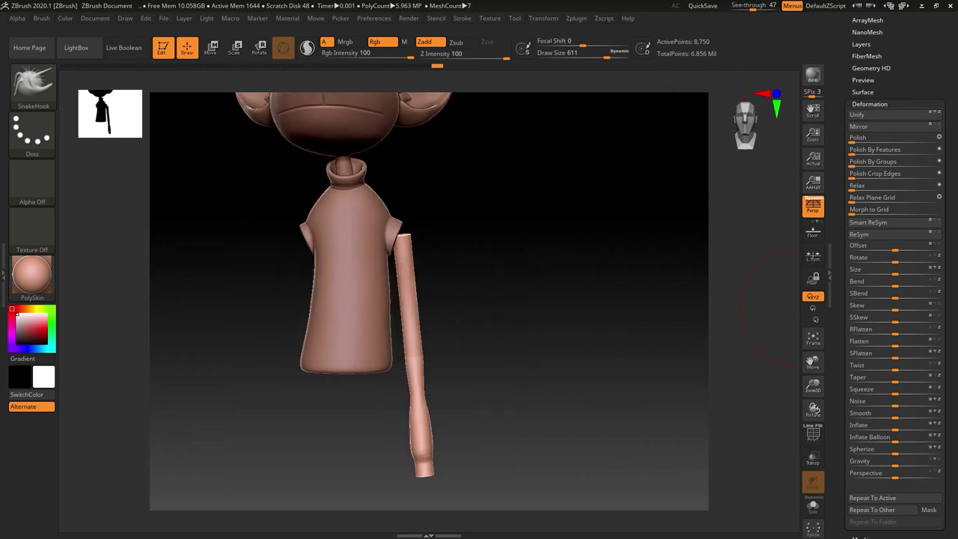
{"action": "mouse_move", "coordinate": [719, 188]}
{"action": "left_mouse_down", "text": "alt"}
{"action": "mouse_move", "coordinate": [669, 280]}
{"action": "mouse_move", "coordinate": [649, 196]}
{"action": "left_mouse_up", "text": "alt"}
- Lengthen the arm downward and switch to the MaskLasso brush
{"action": "key", "text": "w"}
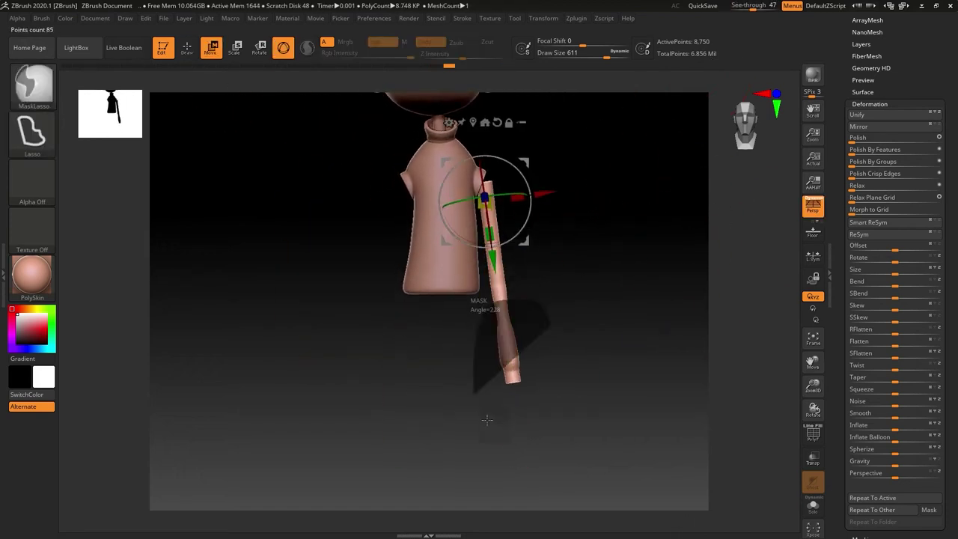
{"action": "key", "text": "p"}
{"action": "key", "text": "ctrl+z"}
{"action": "key", "text": "b"}
{"action": "key", "text": "m"}
{"action": "key", "text": "l"}
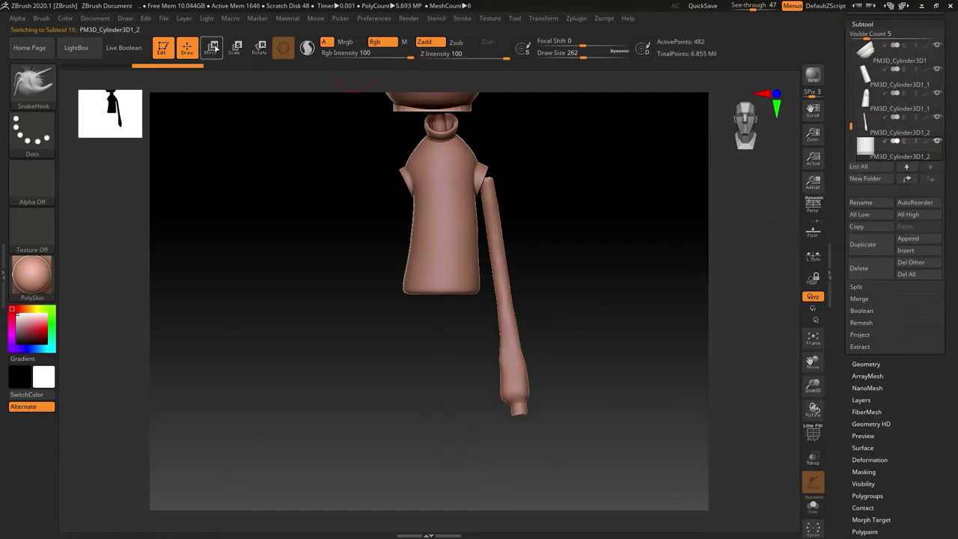
{"action": "left_click", "coordinate": [212, 46]}
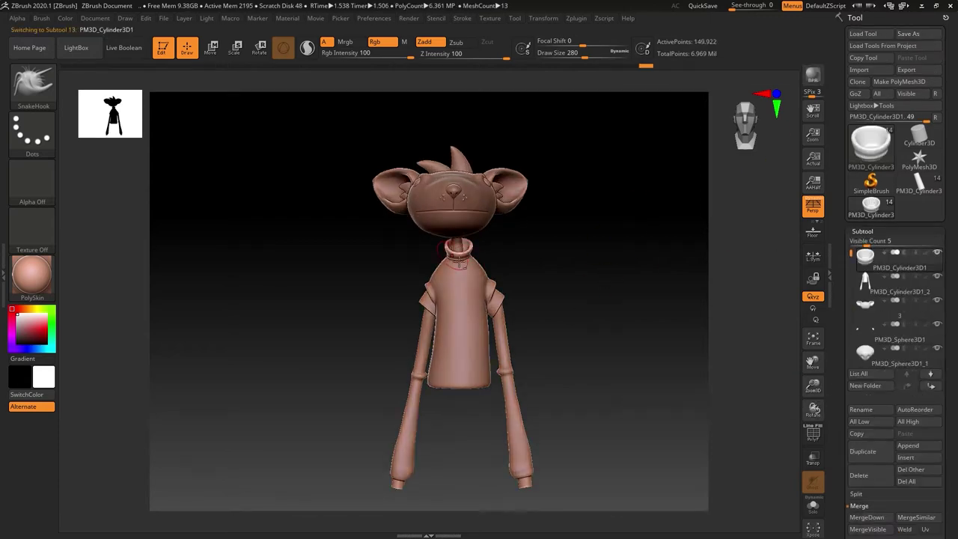
- Merge the arm and head pieces down into the body with MergeDown
{"action": "left_click", "coordinate": [891, 463]}
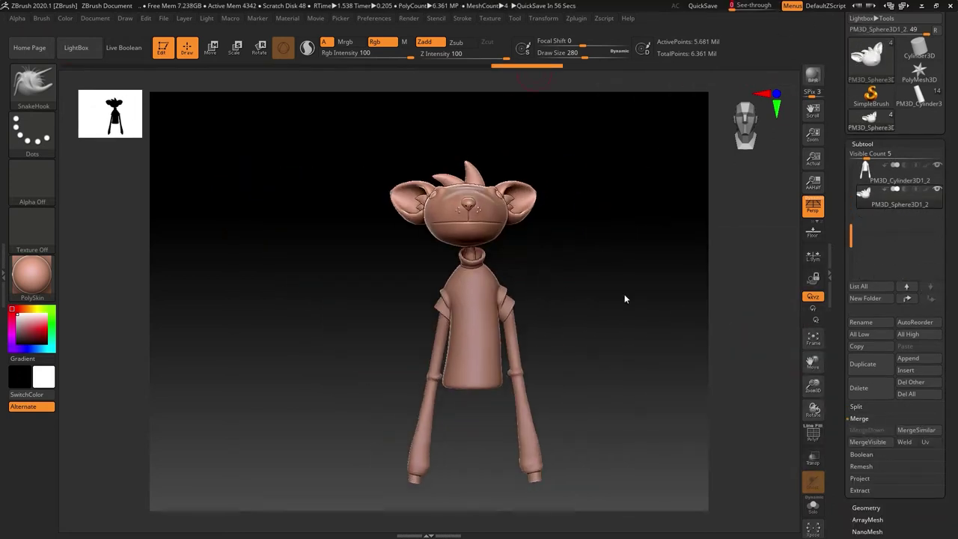
{"action": "key", "text": "w"}
{"action": "left_click_drag", "start_coordinate": [656, 526], "coordinate": [652, 302], "text": "alt"}
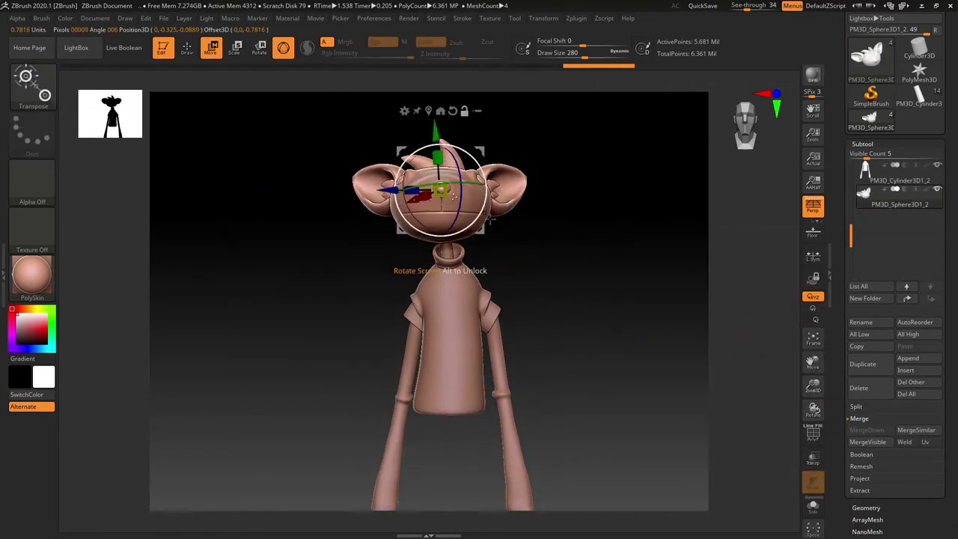
{"action": "key", "text": "q"}
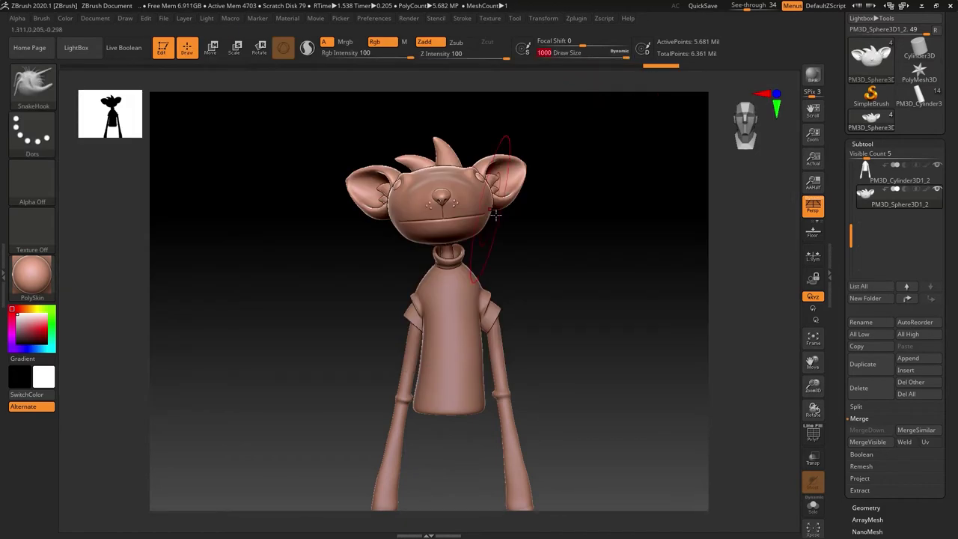
- Scale the head with the Transpose gizmo to suit the body, then view the whole character
{"action": "key", "text": "w"}
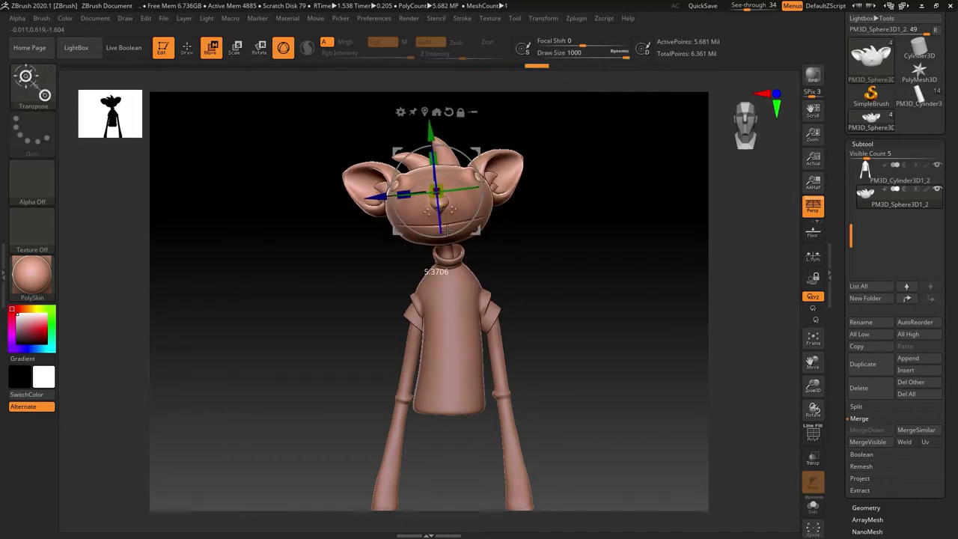
{"action": "left_click_drag", "start_coordinate": [447, 229], "coordinate": [479, 255]}
{"action": "key", "text": "q"}
{"action": "mouse_move", "coordinate": [577, 239]}
{"action": "left_mouse_down", "text": "alt"}
{"action": "mouse_move", "coordinate": [577, 262]}
{"action": "mouse_move", "coordinate": [534, 310]}
{"action": "mouse_move", "coordinate": [757, 283]}
{"action": "left_mouse_up", "text": "alt"}
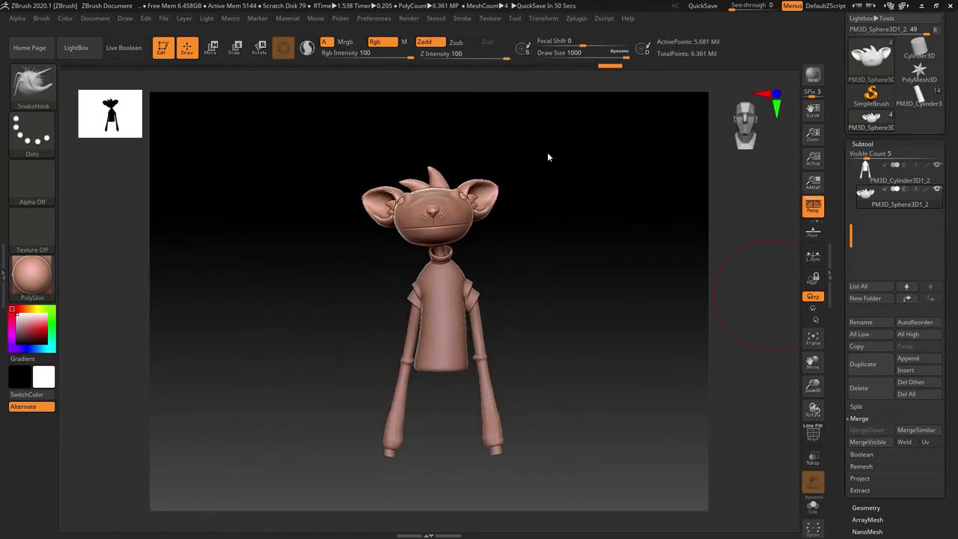
{"action": "mouse_move", "coordinate": [643, 336]}
{"action": "left_mouse_down", "text": "alt"}
{"action": "mouse_move", "coordinate": [599, 261]}
{"action": "mouse_move", "coordinate": [649, 284]}
{"action": "left_mouse_up", "text": "alt"}
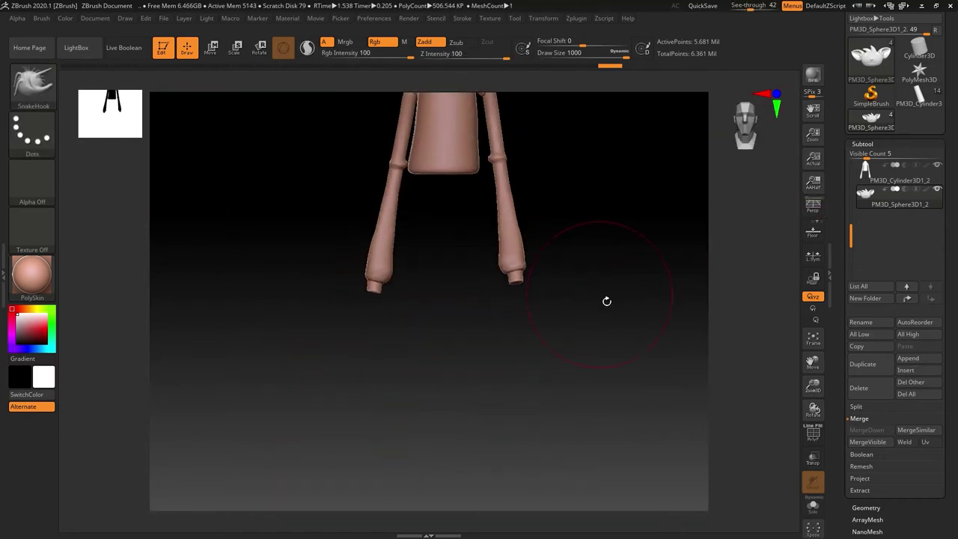
- Insert a Cylinder3D and position it as a leg below the torso
{"action": "key", "text": "w"}
{"action": "left_click_drag", "start_coordinate": [355, 159], "coordinate": [594, 289], "text": "alt"}
{"action": "left_click_drag", "start_coordinate": [434, 225], "coordinate": [477, 276]}
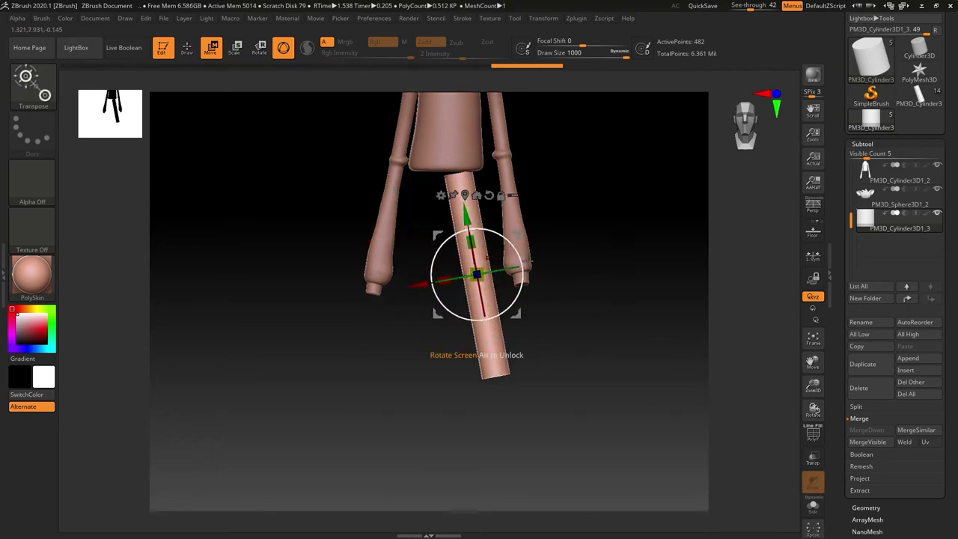
{"action": "key", "text": "q"}
- Divide the leg cylinder to add resolution
{"action": "key", "text": "b"}
{"action": "key", "text": "s"}
{"action": "key", "text": "h"}
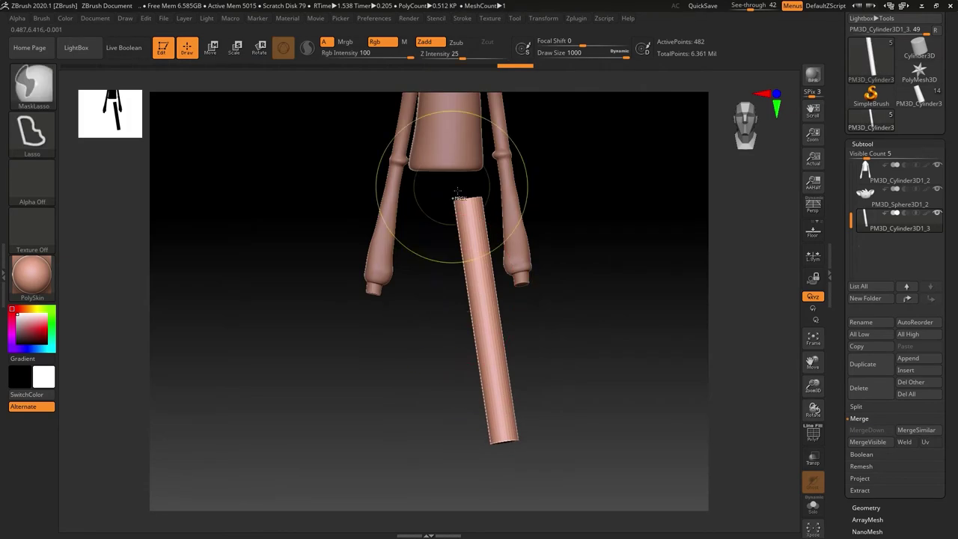
{"action": "left_click", "coordinate": [866, 507]}
- Lasso-mask the leg and bend its lower half at the knee
{"action": "key", "text": "ctrl"}
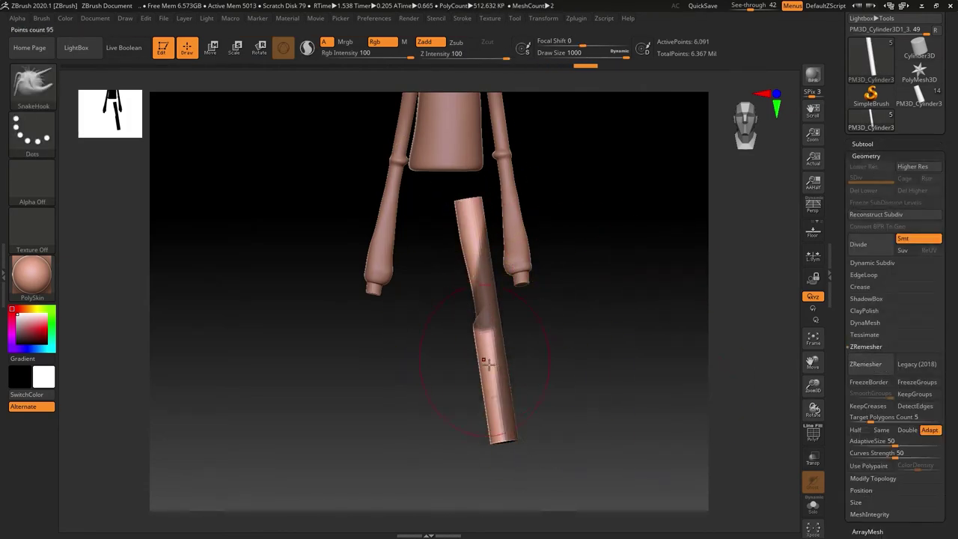
{"action": "left_click_drag", "start_coordinate": [485, 364], "coordinate": [516, 450]}
{"action": "left_click", "coordinate": [518, 330], "text": "ctrl"}
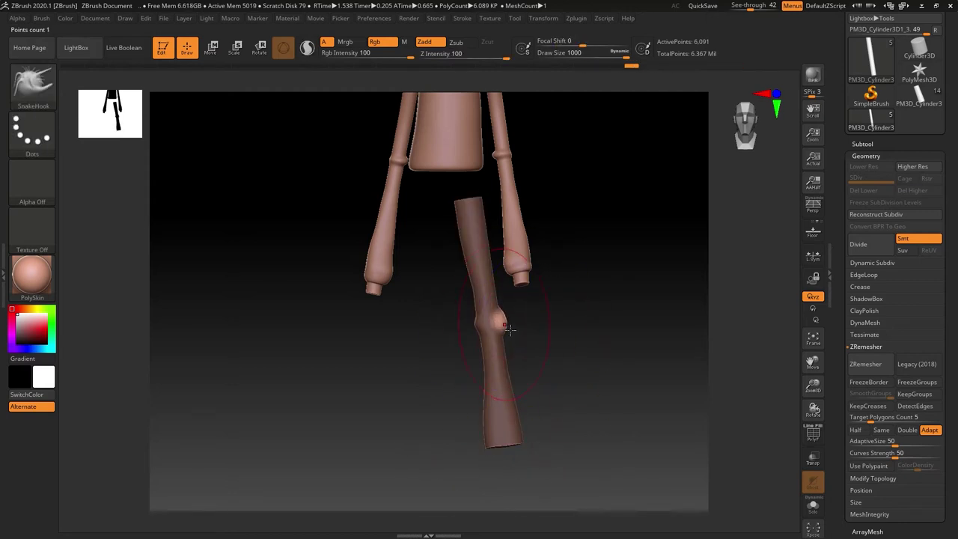
{"action": "left_click_drag", "start_coordinate": [524, 447], "coordinate": [598, 447]}
{"action": "key", "text": "w"}
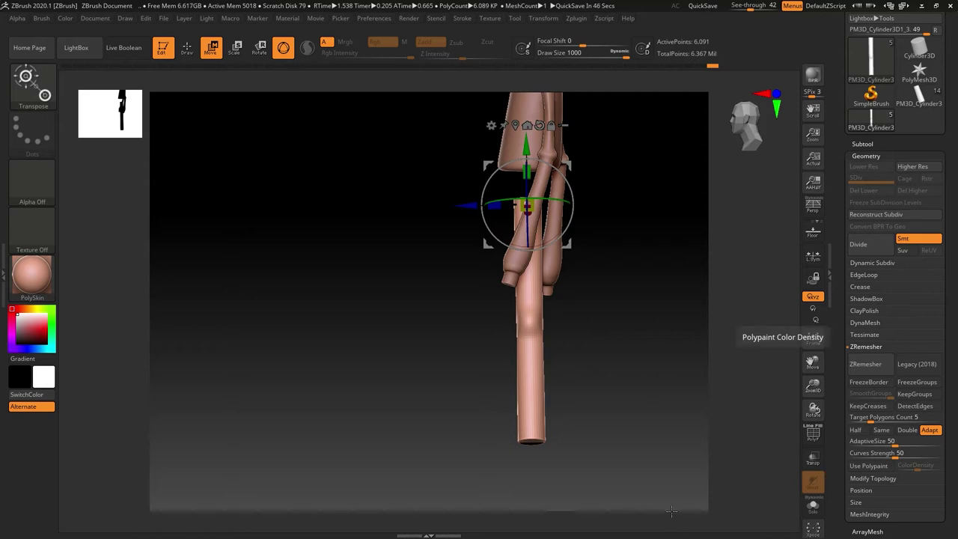
{"action": "mouse_move", "coordinate": [671, 511]}
{"action": "left_mouse_down"}
{"action": "mouse_move", "coordinate": [531, 316]}
{"action": "mouse_move", "coordinate": [536, 209]}
{"action": "left_mouse_up"}
{"action": "key", "text": "q"}
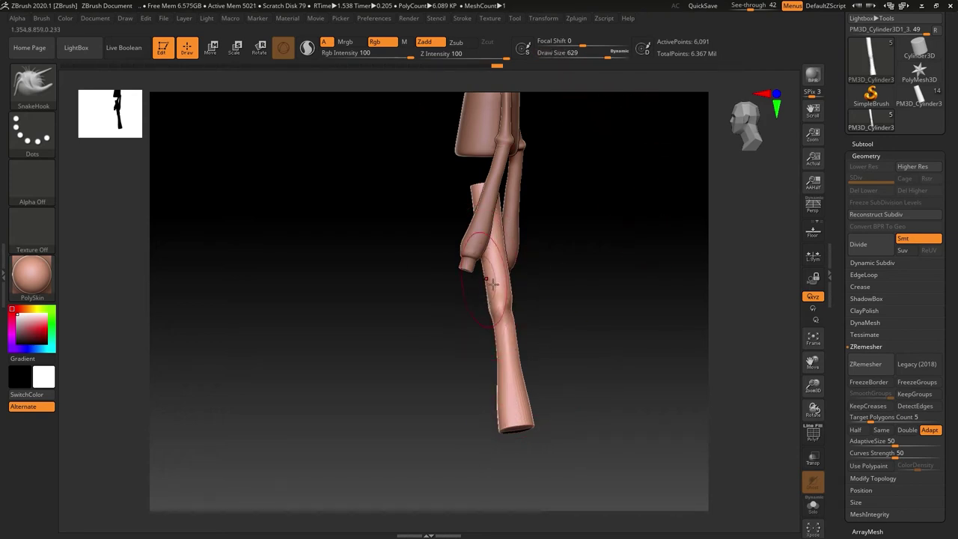
- Insert a wide cylinder piece at the hips
{"action": "left_click_drag", "start_coordinate": [566, 300], "coordinate": [756, 381]}
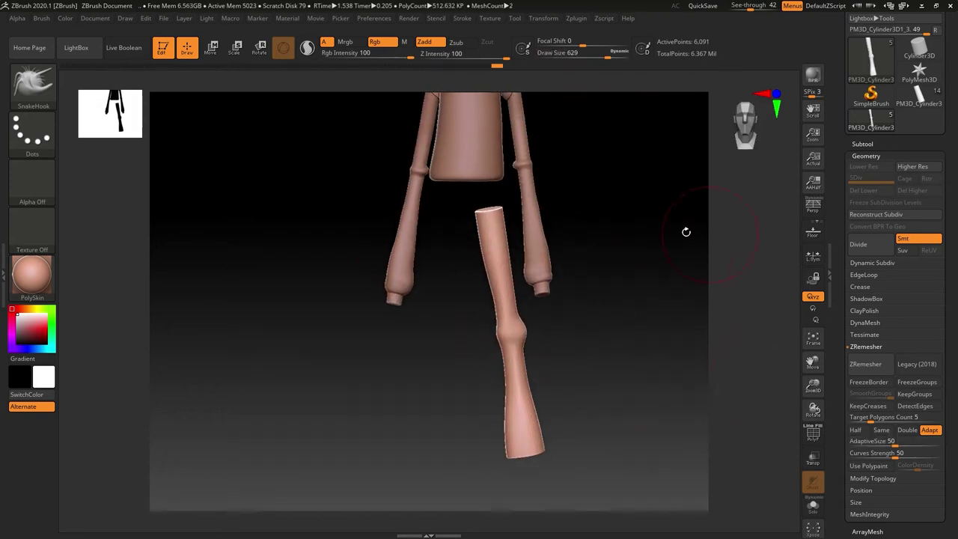
{"action": "key", "text": "w"}
{"action": "left_click", "coordinate": [468, 297], "text": "alt"}
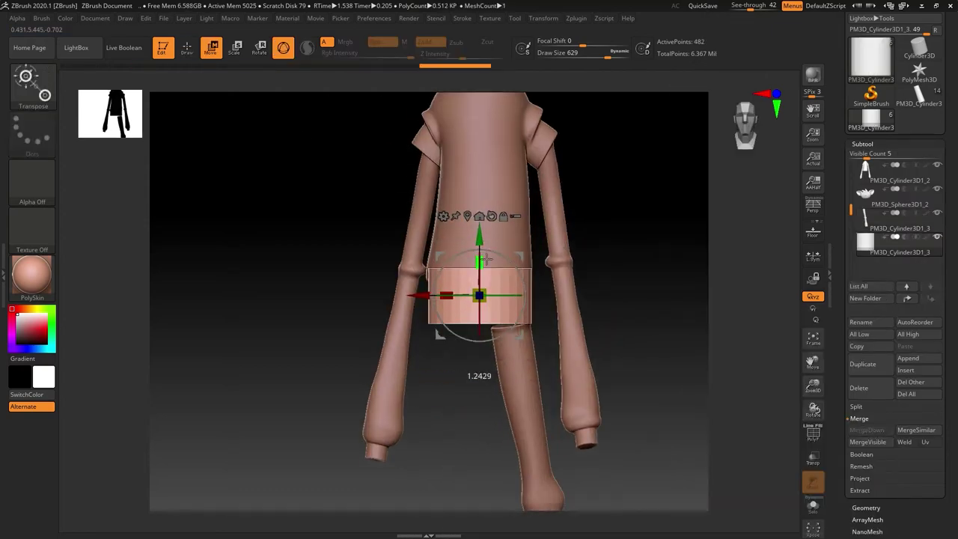
- Select the shirt mesh and orbit around the hips and legs
{"action": "left_click_drag", "start_coordinate": [644, 247], "coordinate": [664, 277], "text": "alt"}
{"action": "key", "text": "q"}
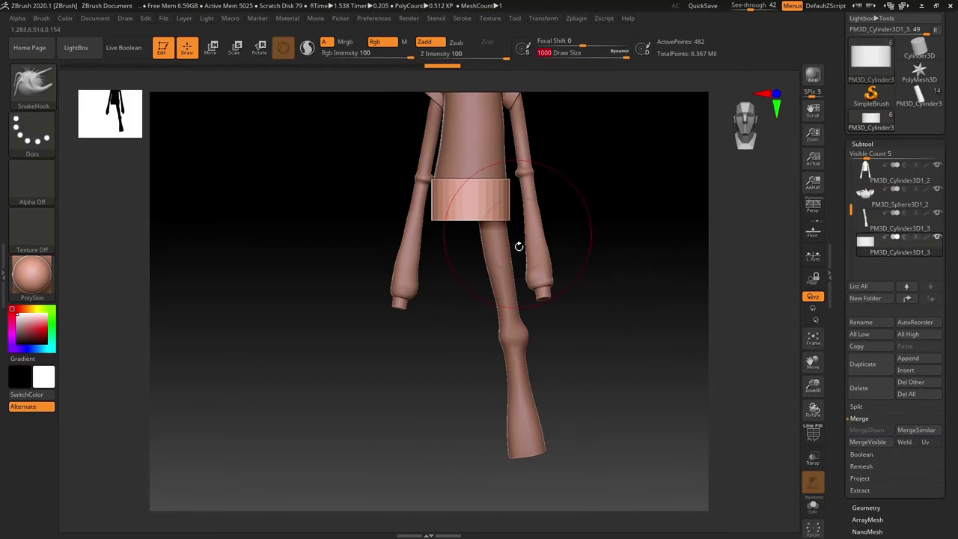
{"action": "mouse_move", "coordinate": [515, 246]}
{"action": "left_mouse_down"}
{"action": "mouse_move", "coordinate": [539, 190]}
{"action": "mouse_move", "coordinate": [538, 213]}
{"action": "left_mouse_up"}
{"action": "left_click", "coordinate": [538, 213], "text": "alt"}
{"action": "key", "text": "b"}
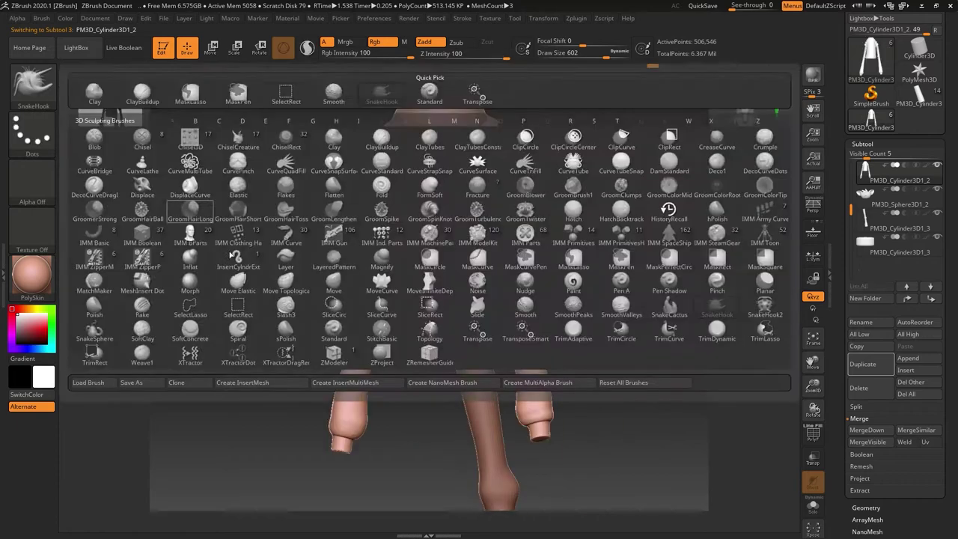
{"action": "left_click_drag", "start_coordinate": [614, 225], "coordinate": [653, 232]}
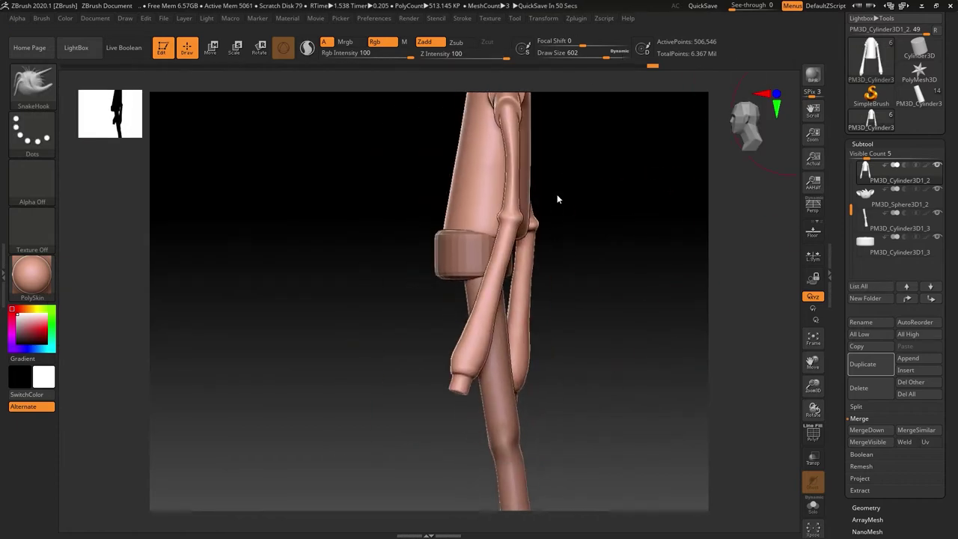
{"action": "mouse_move", "coordinate": [558, 199]}
{"action": "left_mouse_down"}
{"action": "mouse_move", "coordinate": [627, 212]}
{"action": "mouse_move", "coordinate": [619, 235]}
{"action": "mouse_move", "coordinate": [674, 374]}
{"action": "left_mouse_up"}
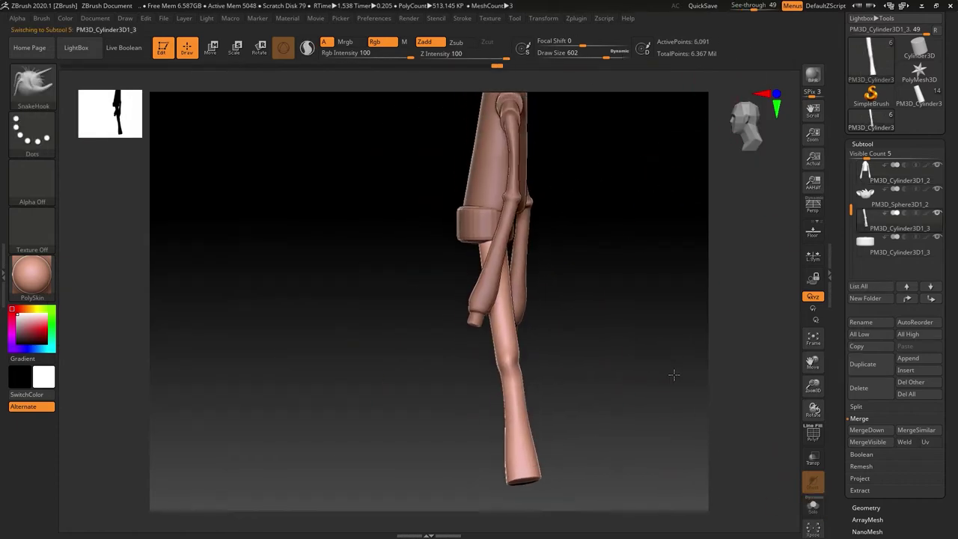
- Make the shirt mesh active and open its Geometry settings
{"action": "left_click", "coordinate": [498, 135], "text": "alt"}
{"action": "key", "text": "b"}
{"action": "key", "text": "s"}
{"action": "key", "text": "h"}
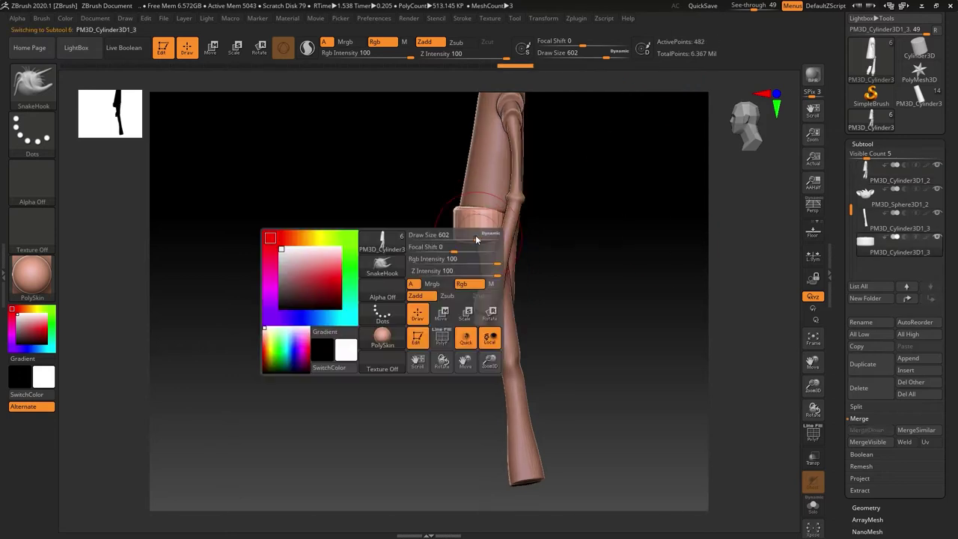
{"action": "left_click", "coordinate": [866, 508]}
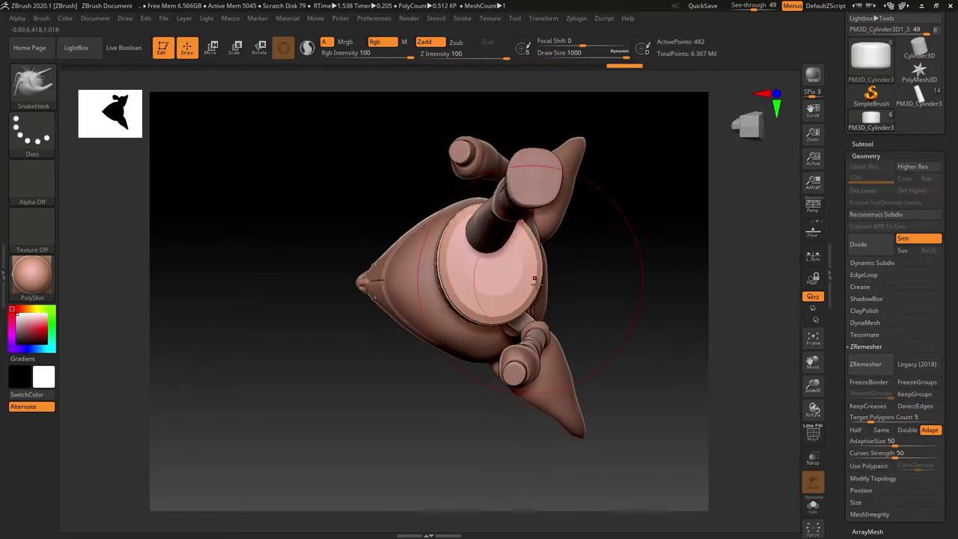
- Select the waistband piece and orbit around the figure
{"action": "right_click_drag", "start_coordinate": [518, 250], "coordinate": [546, 217], "text": "ctrl"}
{"action": "mouse_move", "coordinate": [551, 308]}
{"action": "right_mouse_down"}
{"action": "mouse_move", "coordinate": [537, 263]}
{"action": "mouse_move", "coordinate": [605, 300]}
{"action": "right_mouse_up"}
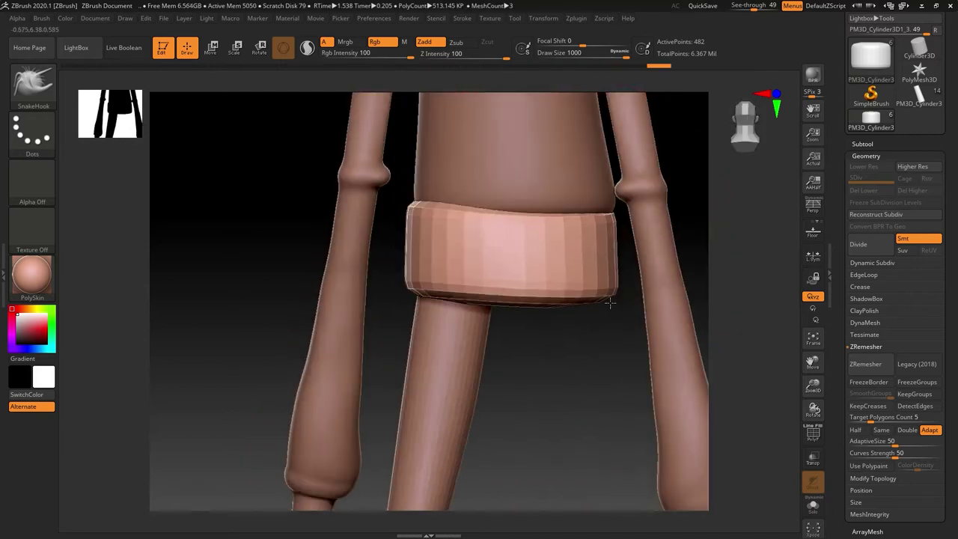
{"action": "left_click", "coordinate": [464, 222], "text": "alt"}
{"action": "mouse_move", "coordinate": [464, 223]}
{"action": "right_mouse_down", "text": "ctrl"}
{"action": "mouse_move", "coordinate": [676, 323]}
{"action": "mouse_move", "coordinate": [574, 321]}
{"action": "mouse_move", "coordinate": [573, 342]}
{"action": "mouse_move", "coordinate": [524, 300]}
{"action": "right_mouse_up", "text": "ctrl"}
{"action": "left_click", "coordinate": [620, 56]}
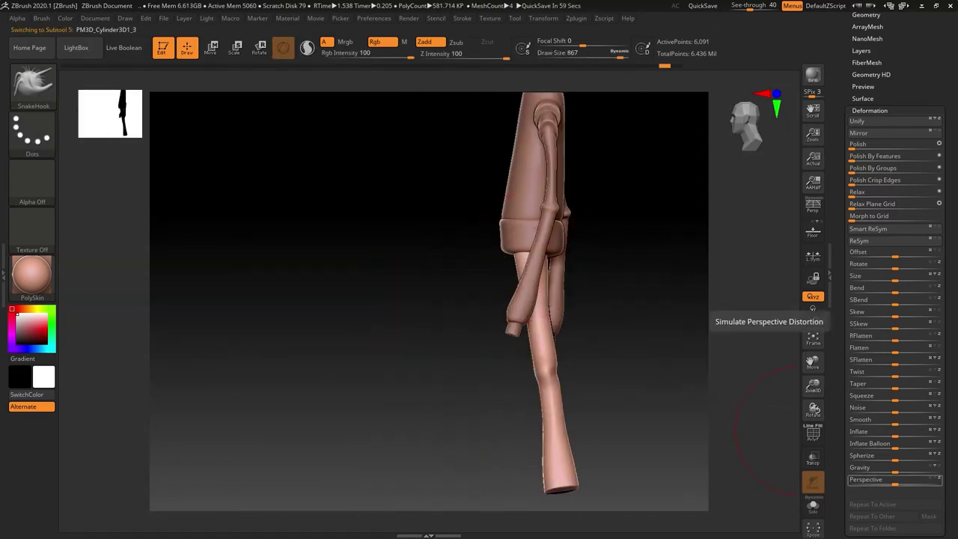
- Scrub the Undo History back to the stretched-arm version, then return to the latest state
{"action": "right_click_drag", "start_coordinate": [486, 210], "coordinate": [441, 221]}
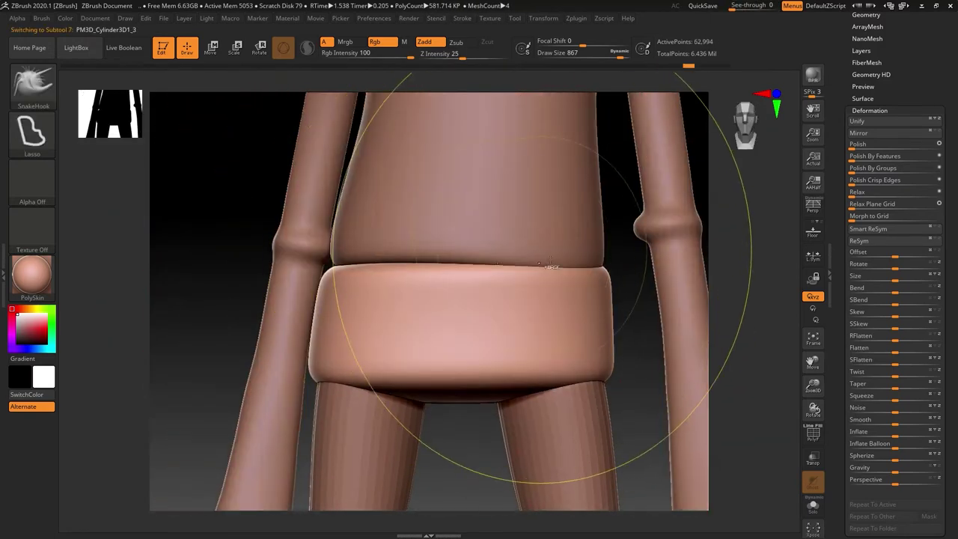
{"action": "right_click_drag", "start_coordinate": [439, 268], "coordinate": [268, 65]}
{"action": "mouse_move", "coordinate": [268, 65]}
{"action": "left_mouse_down"}
{"action": "mouse_move", "coordinate": [258, 64]}
{"action": "mouse_move", "coordinate": [666, 65]}
{"action": "left_mouse_up"}
{"action": "mouse_move", "coordinate": [593, 150]}
{"action": "left_mouse_down", "text": "ctrl"}
{"action": "mouse_move", "coordinate": [446, 449]}
{"action": "mouse_move", "coordinate": [500, 202]}
{"action": "left_mouse_up", "text": "ctrl"}
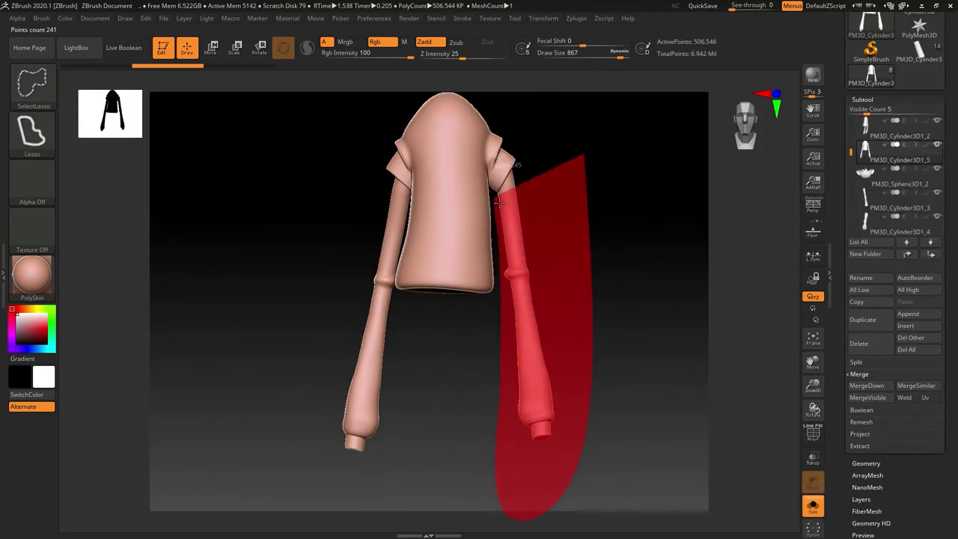
- Duplicate the shirt, lasso-hide all but the right arm, and delete the hidden geometry
{"action": "left_click_drag", "start_coordinate": [493, 422], "coordinate": [494, 415], "text": "ctrl+shift"}
{"action": "left_click", "coordinate": [869, 332]}
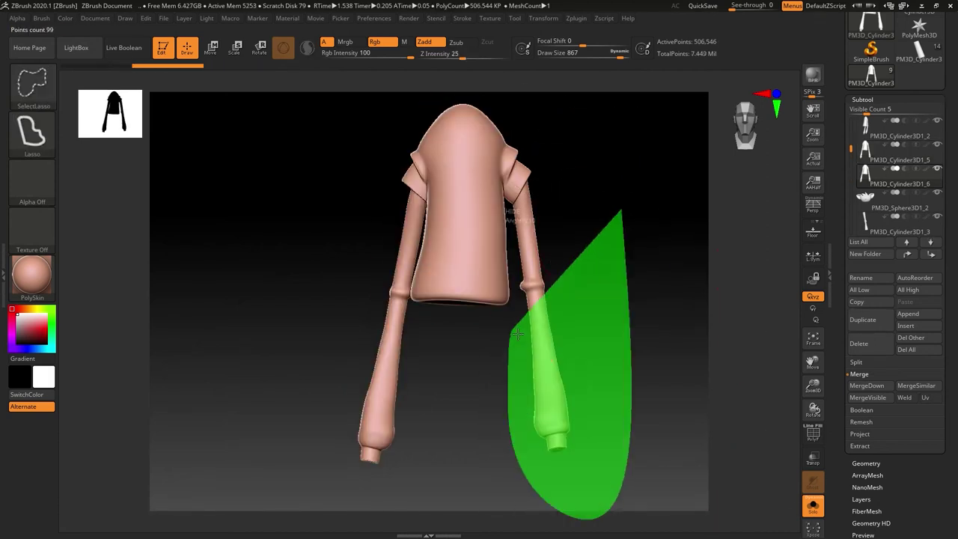
{"action": "left_click_drag", "start_coordinate": [637, 217], "coordinate": [524, 457], "text": "ctrl+shift"}
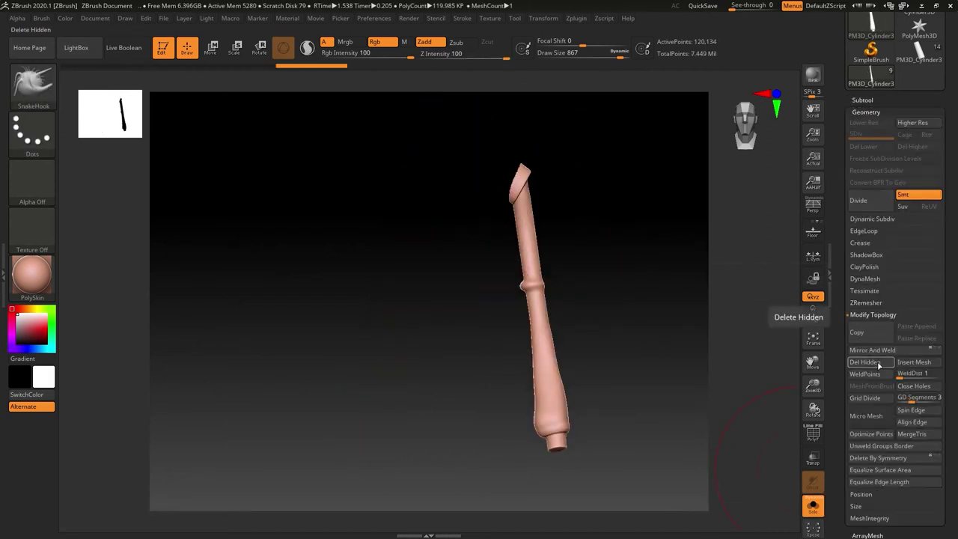
{"action": "left_click", "coordinate": [880, 365]}
{"action": "left_click", "coordinate": [383, 215], "text": "alt"}
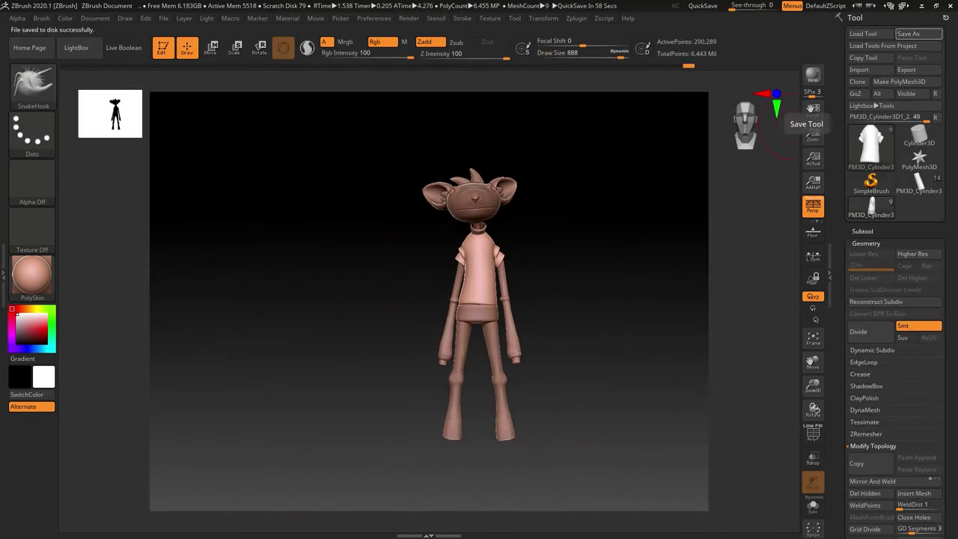
- Select and frame the waistband, inspecting it from several angles with Transpose
{"action": "left_click", "coordinate": [480, 204], "text": "alt"}
{"action": "key", "text": "f"}
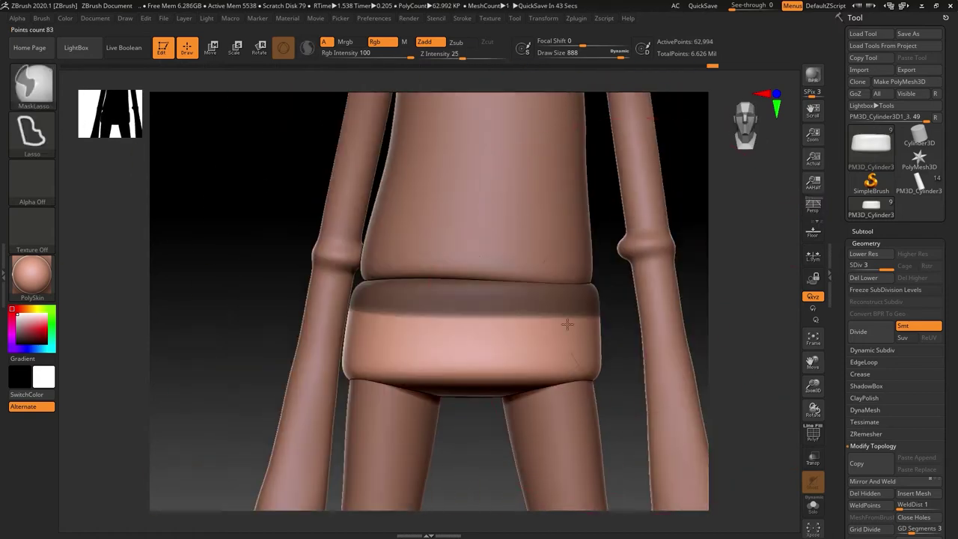
{"action": "key", "text": "w"}
{"action": "right_click_drag", "start_coordinate": [539, 317], "coordinate": [354, 214]}
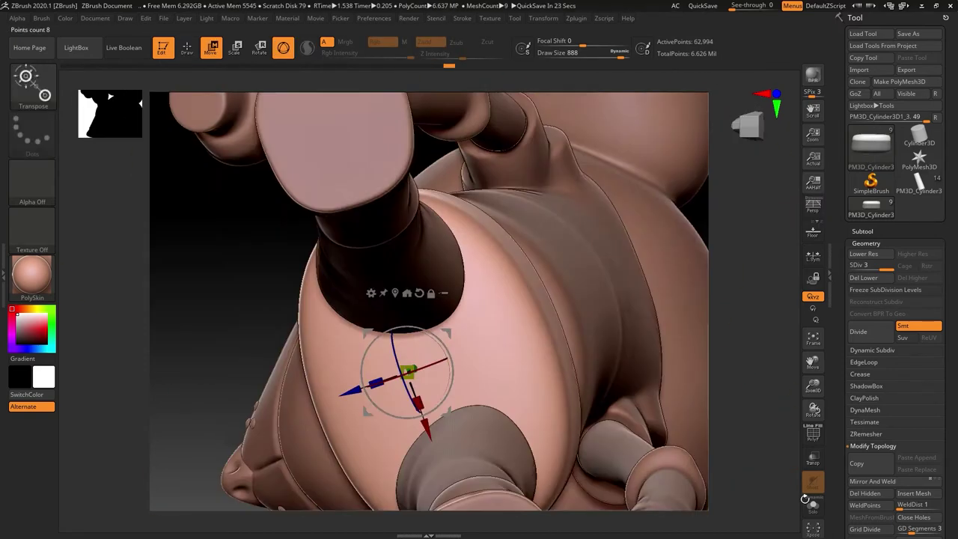
{"action": "right_click_drag", "start_coordinate": [558, 384], "coordinate": [436, 196], "text": "shift"}
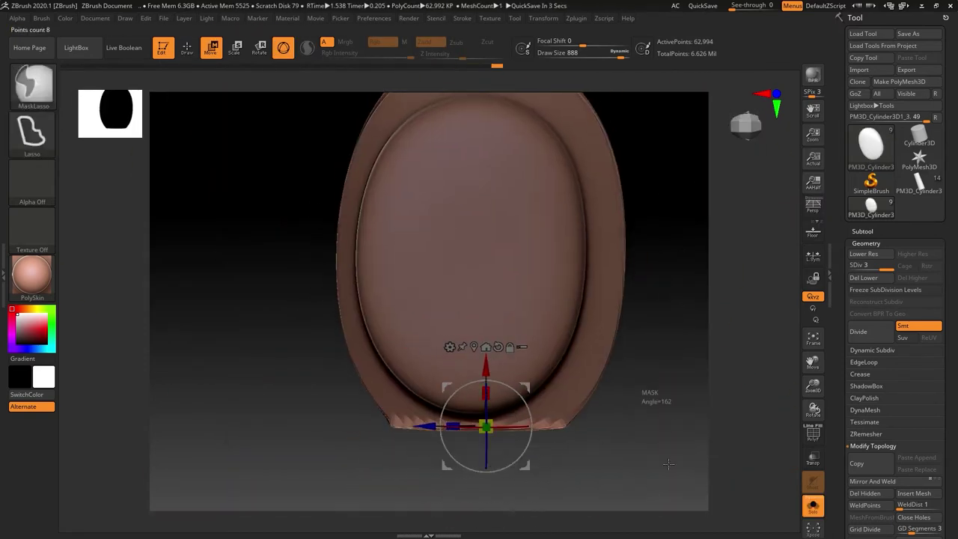
{"action": "right_click_drag", "start_coordinate": [669, 464], "coordinate": [344, 244]}
{"action": "mouse_move", "coordinate": [523, 312]}
{"action": "right_mouse_down"}
{"action": "mouse_move", "coordinate": [614, 337]}
{"action": "mouse_move", "coordinate": [449, 225]}
{"action": "mouse_move", "coordinate": [522, 341]}
{"action": "mouse_move", "coordinate": [479, 314]}
{"action": "mouse_move", "coordinate": [456, 327]}
{"action": "mouse_move", "coordinate": [453, 258]}
{"action": "mouse_move", "coordinate": [498, 129]}
{"action": "mouse_move", "coordinate": [456, 239]}
{"action": "mouse_move", "coordinate": [590, 99]}
{"action": "mouse_move", "coordinate": [453, 294]}
{"action": "mouse_move", "coordinate": [256, 368]}
{"action": "mouse_move", "coordinate": [421, 342]}
{"action": "mouse_move", "coordinate": [385, 342]}
{"action": "right_mouse_up"}
- Show the whole figure again and insert a new Cylinder3D for the belt
{"action": "key", "text": "b"}
{"action": "key", "text": "s"}
{"action": "key", "text": "h"}
{"action": "key", "text": "shift"}
{"action": "key", "text": "f"}
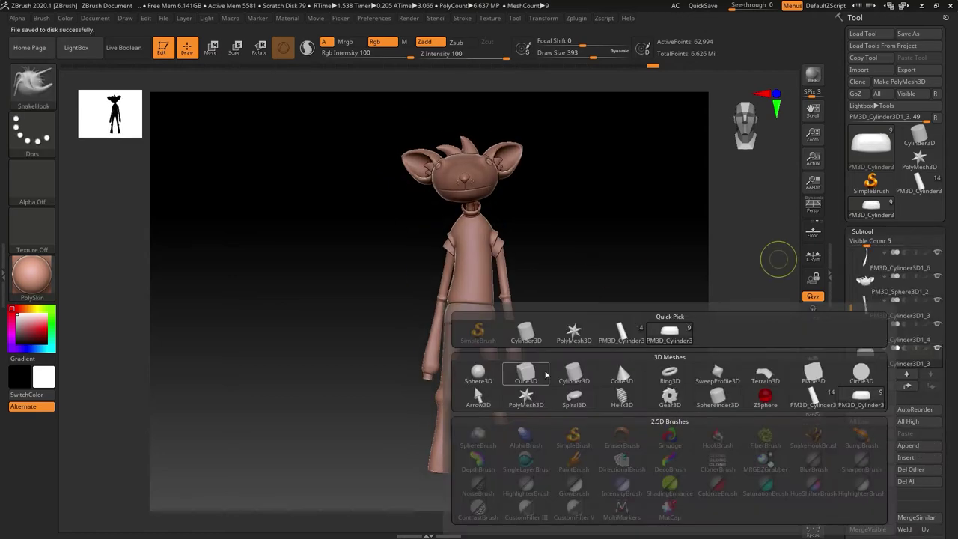
{"action": "key", "text": "w"}
{"action": "key", "text": "f"}
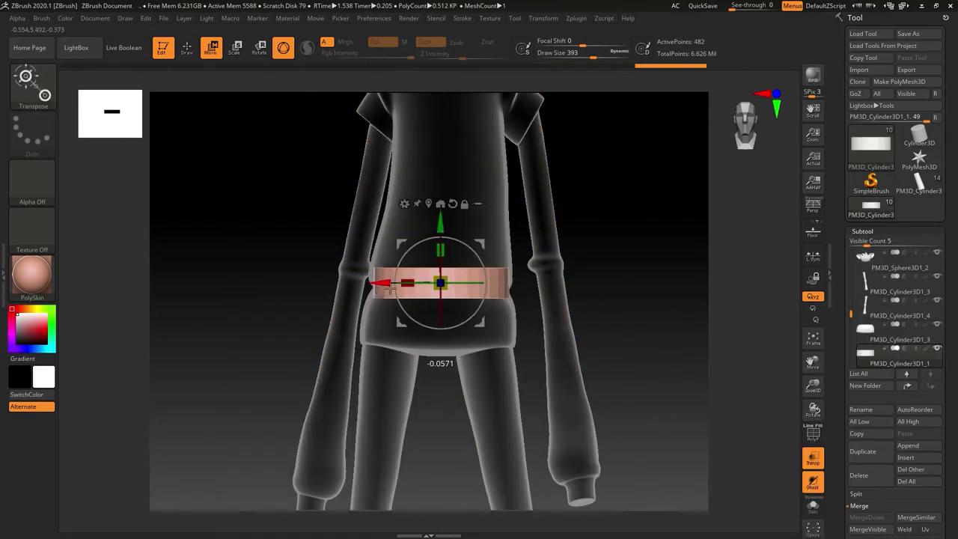
- Remesh the shirt with ZRemesher at a lower Target Polygons Count
{"action": "mouse_move", "coordinate": [488, 309]}
{"action": "right_mouse_down"}
{"action": "mouse_move", "coordinate": [569, 299]}
{"action": "mouse_move", "coordinate": [674, 315]}
{"action": "right_mouse_up"}
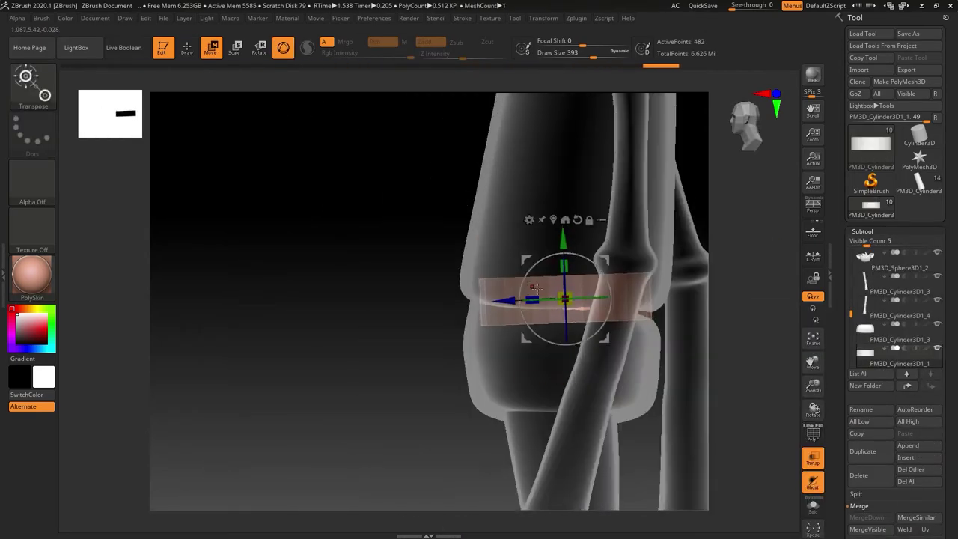
{"action": "left_click", "coordinate": [898, 337]}
{"action": "left_click", "coordinate": [866, 244]}
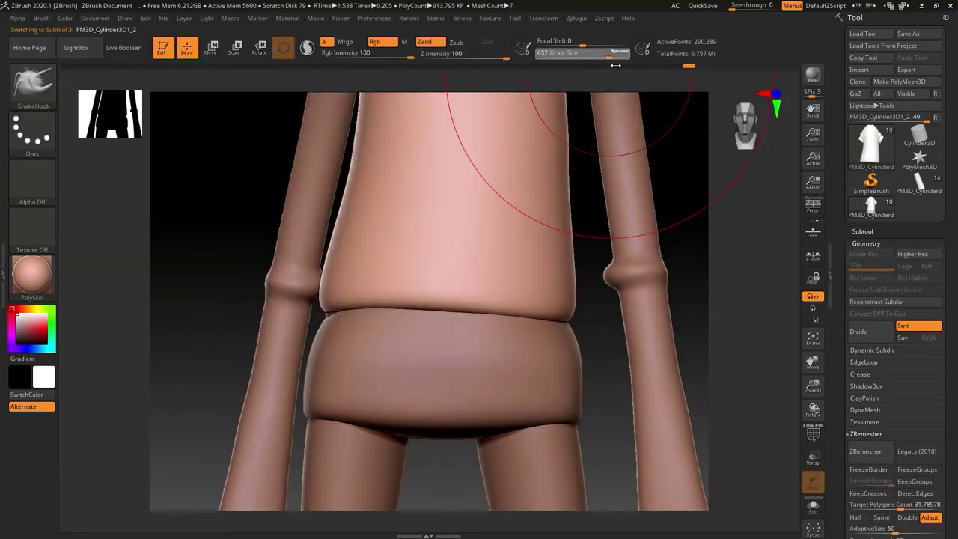
{"action": "right_click_drag", "start_coordinate": [548, 280], "coordinate": [592, 322]}
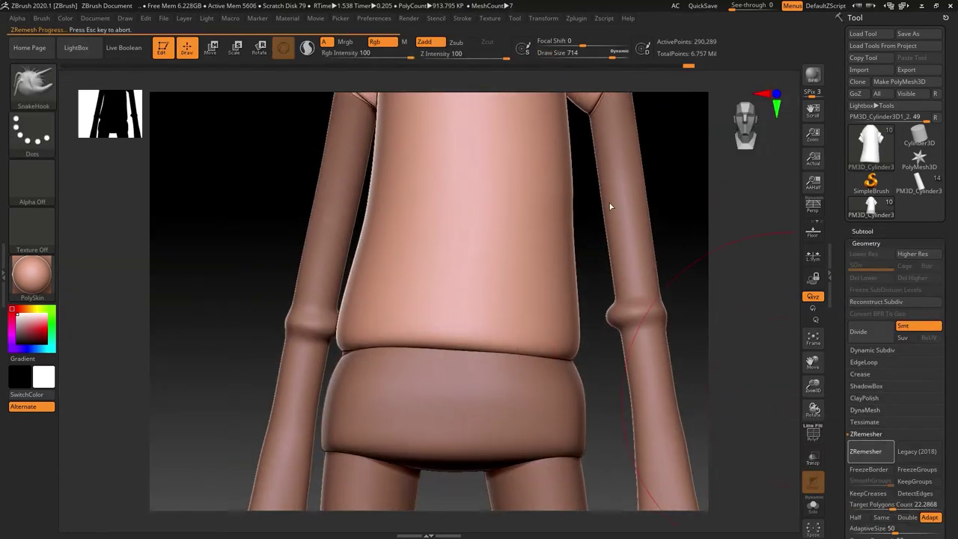
- Move the new band into place around the waist as a belt
{"action": "mouse_move", "coordinate": [615, 208]}
{"action": "right_mouse_down"}
{"action": "mouse_move", "coordinate": [669, 253]}
{"action": "mouse_move", "coordinate": [710, 338]}
{"action": "right_mouse_up"}
{"action": "key", "text": "w"}
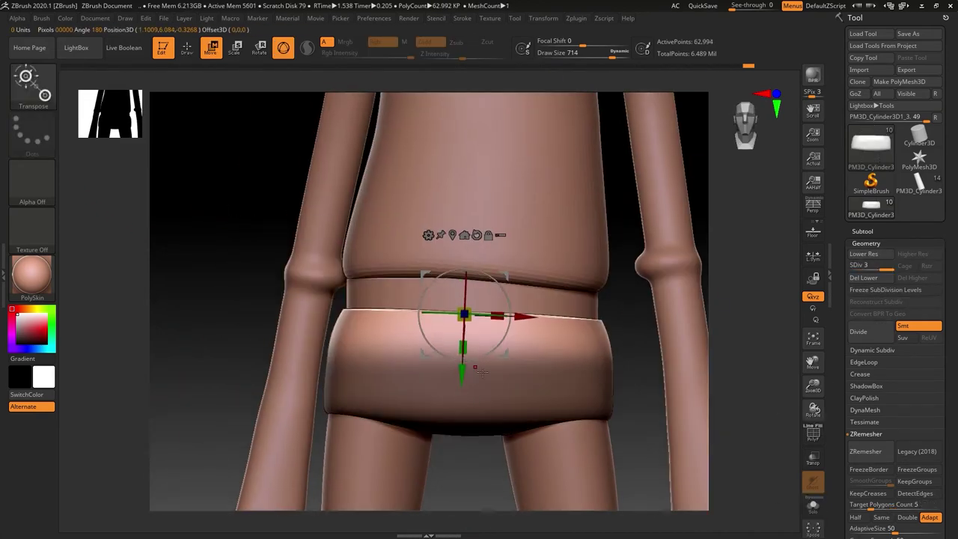
{"action": "mouse_move", "coordinate": [476, 369]}
{"action": "right_mouse_down"}
{"action": "mouse_move", "coordinate": [524, 314]}
{"action": "mouse_move", "coordinate": [556, 231]}
{"action": "mouse_move", "coordinate": [552, 261]}
{"action": "right_mouse_up"}
{"action": "key", "text": "b"}
{"action": "key", "text": "s"}
{"action": "key", "text": "h"}
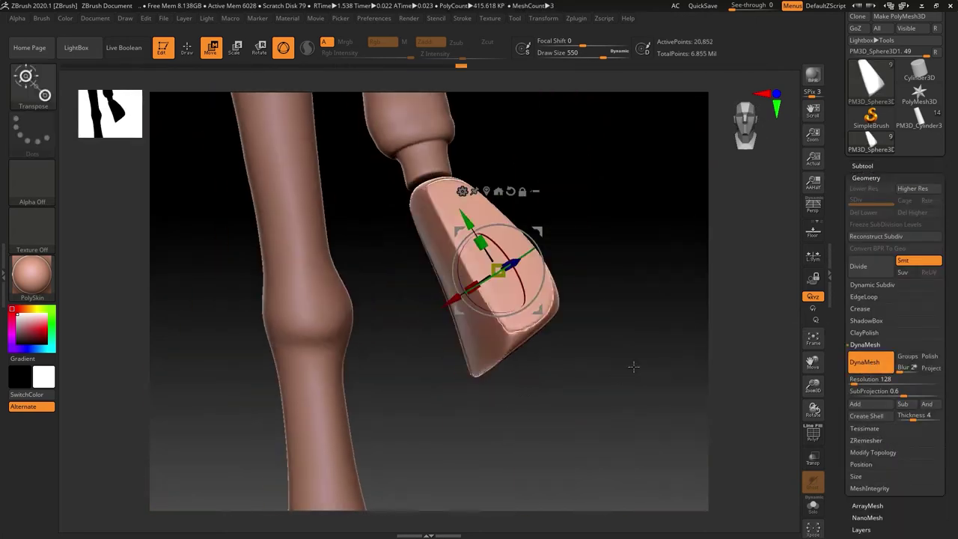
- Mask part of the wedge hand and adjust its topology and ZRemesher settings
{"action": "left_click_drag", "start_coordinate": [554, 298], "coordinate": [552, 329], "text": "shift"}
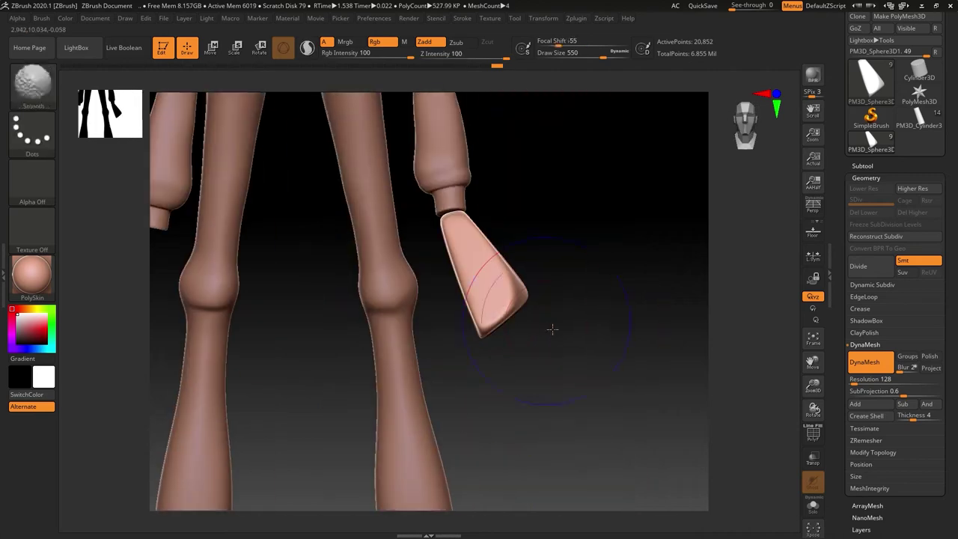
{"action": "right_click_drag", "start_coordinate": [564, 355], "coordinate": [630, 428], "text": "ctrl"}
{"action": "left_click_drag", "start_coordinate": [638, 437], "coordinate": [711, 337]}
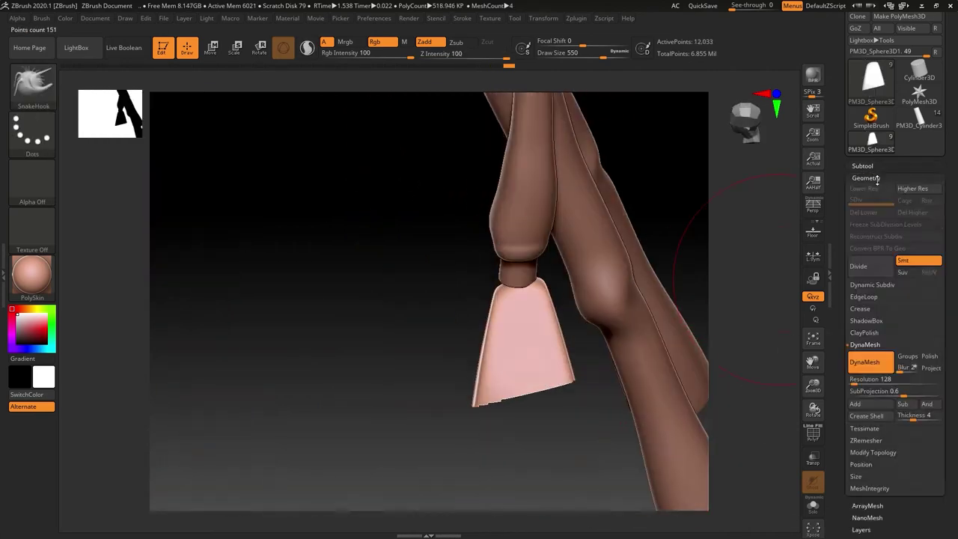
{"action": "left_click", "coordinate": [871, 199]}
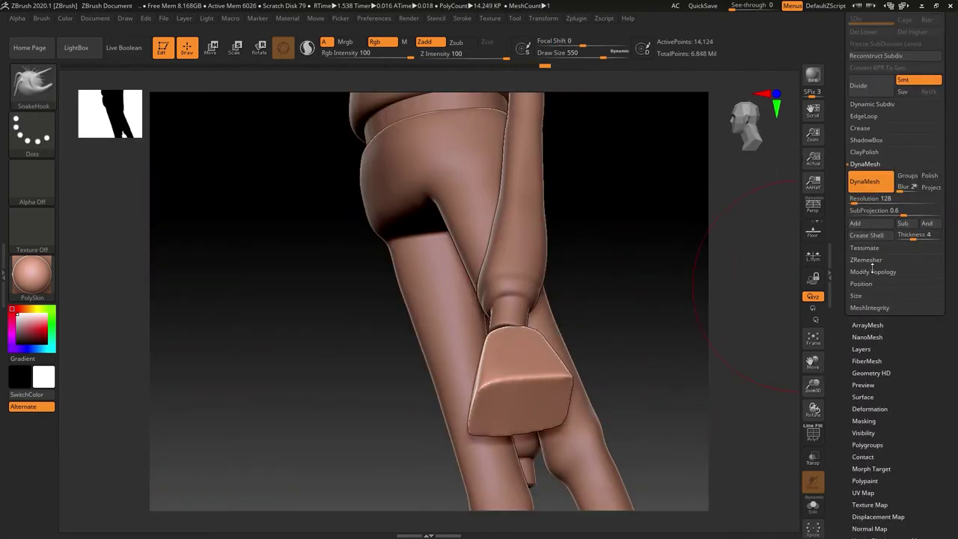
{"action": "left_click", "coordinate": [868, 262]}
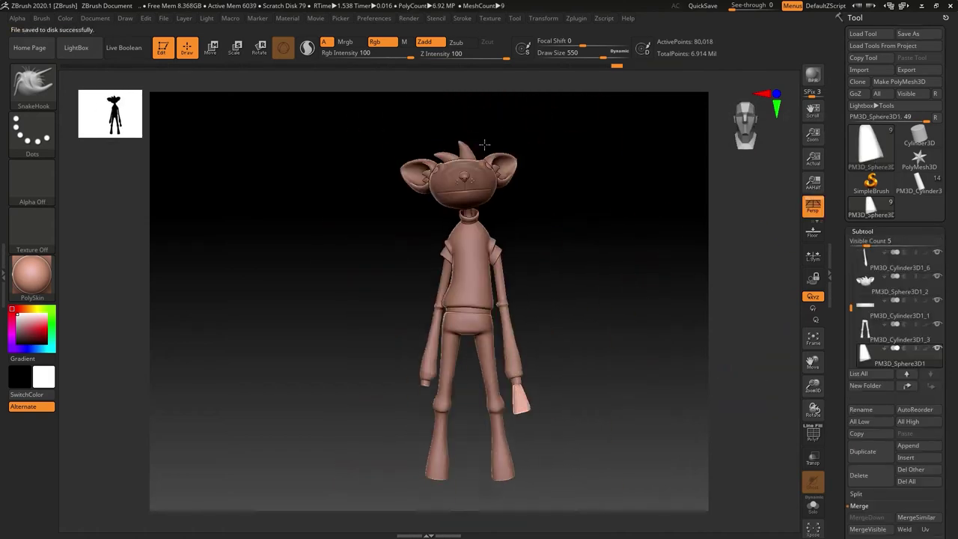
{"action": "mouse_move", "coordinate": [673, 330]}
{"action": "left_mouse_down"}
{"action": "mouse_move", "coordinate": [488, 297]}
{"action": "mouse_move", "coordinate": [537, 317]}
{"action": "left_mouse_up"}
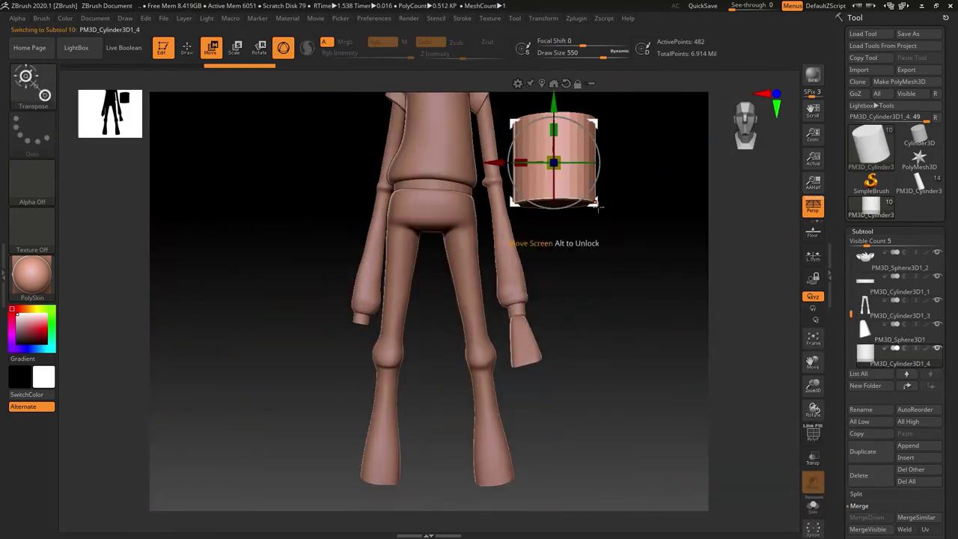
- Tilt the cylinder under the hand and remesh the hand piece
{"action": "left_click_drag", "start_coordinate": [475, 306], "coordinate": [441, 337]}
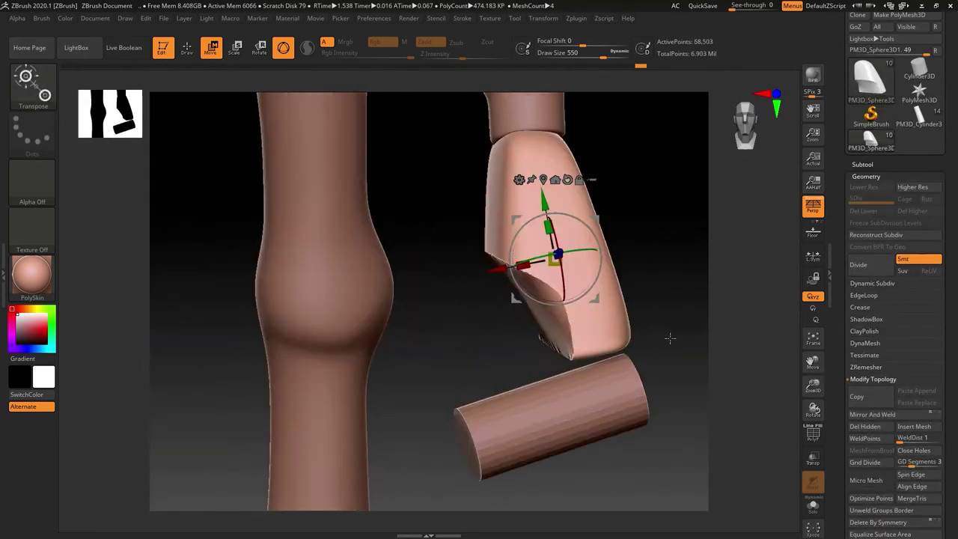
{"action": "left_click_drag", "start_coordinate": [576, 295], "coordinate": [522, 335]}
{"action": "left_click", "coordinate": [869, 384]}
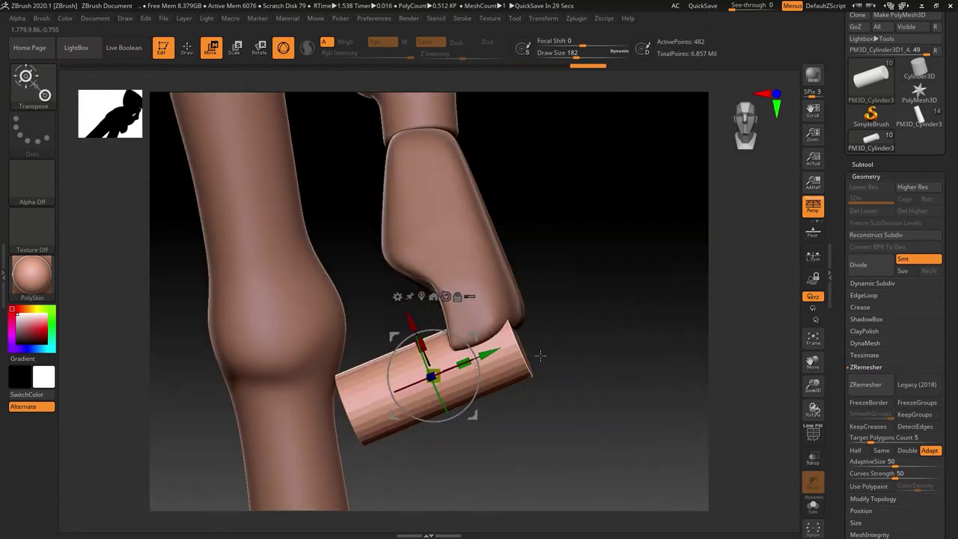
- Merge the cylinder into the hand, fuse the fist into one mesh, and solo it
{"action": "left_click", "coordinate": [498, 380], "text": "alt"}
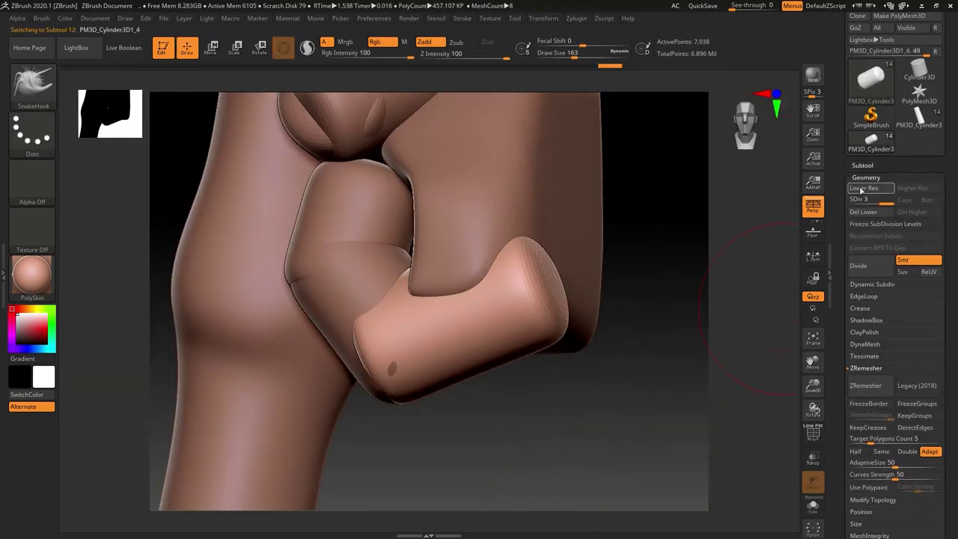
{"action": "left_click", "coordinate": [879, 453]}
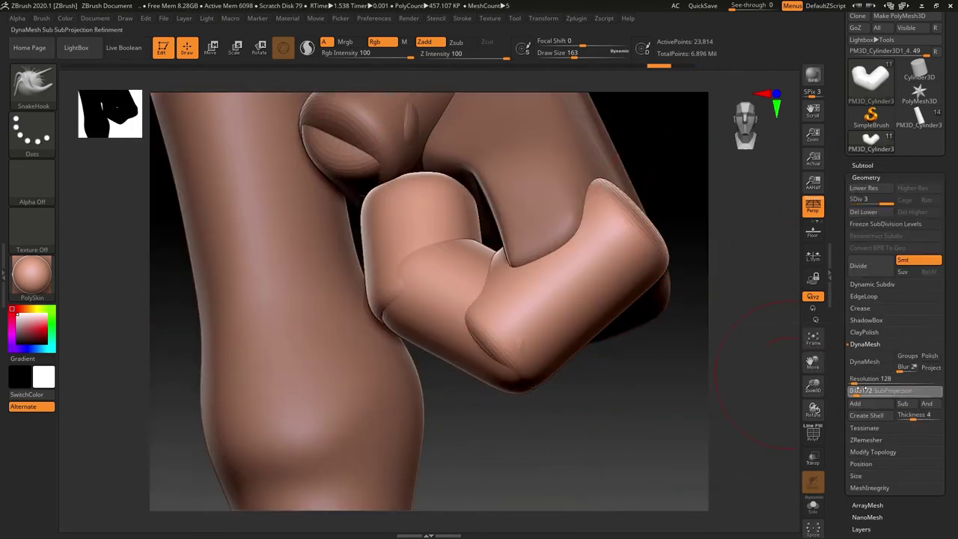
{"action": "left_click", "coordinate": [883, 367]}
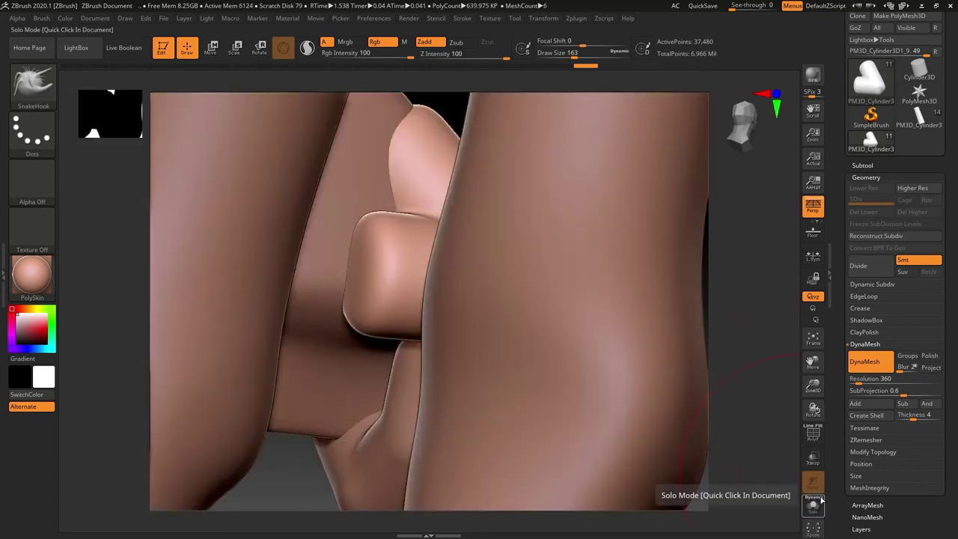
{"action": "left_click", "coordinate": [813, 506]}
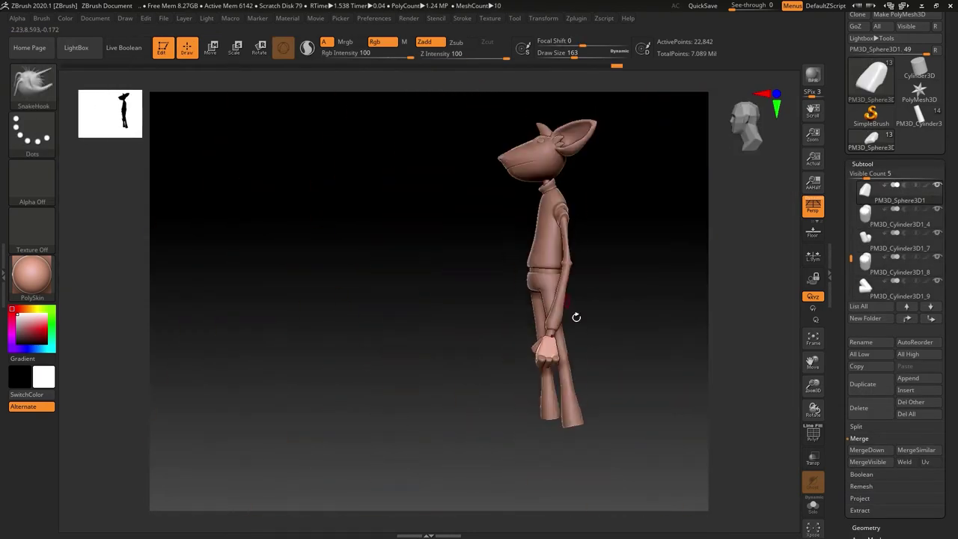
- Delete the separate thumb subtool
{"action": "left_click", "coordinate": [861, 362]}
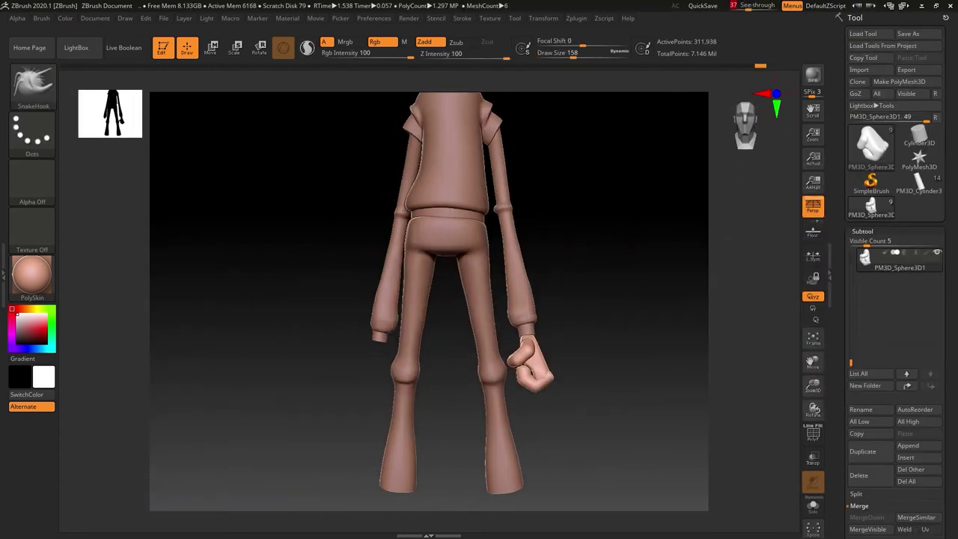
{"action": "left_click_drag", "start_coordinate": [600, 420], "coordinate": [653, 352]}
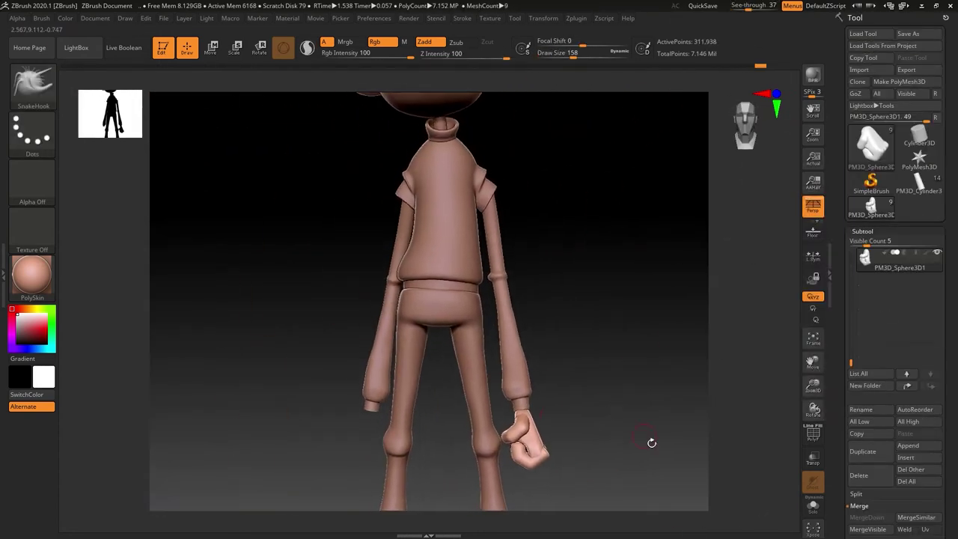
{"action": "left_click_drag", "start_coordinate": [614, 172], "coordinate": [570, 422]}
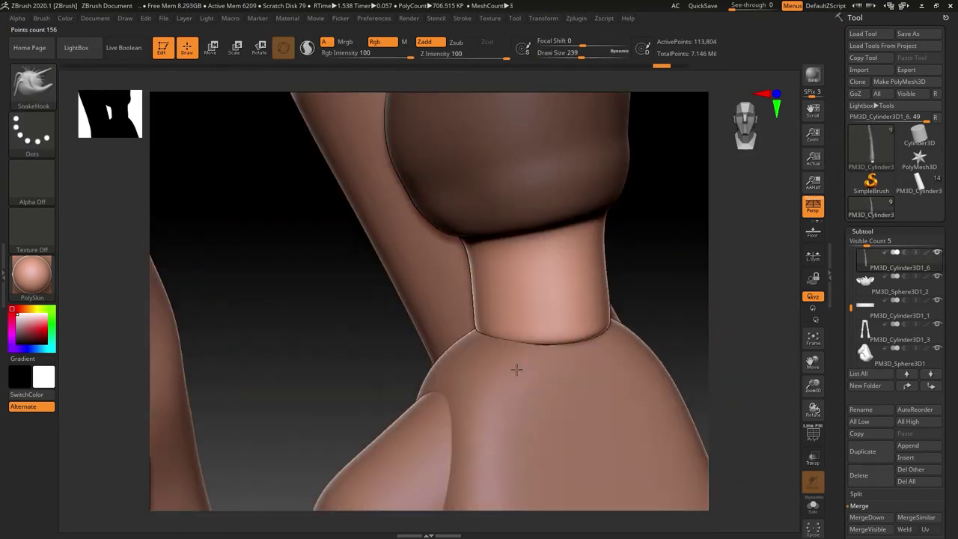
- Remesh the fist into one solid mesh
{"action": "right_click_drag", "start_coordinate": [516, 369], "coordinate": [413, 305]}
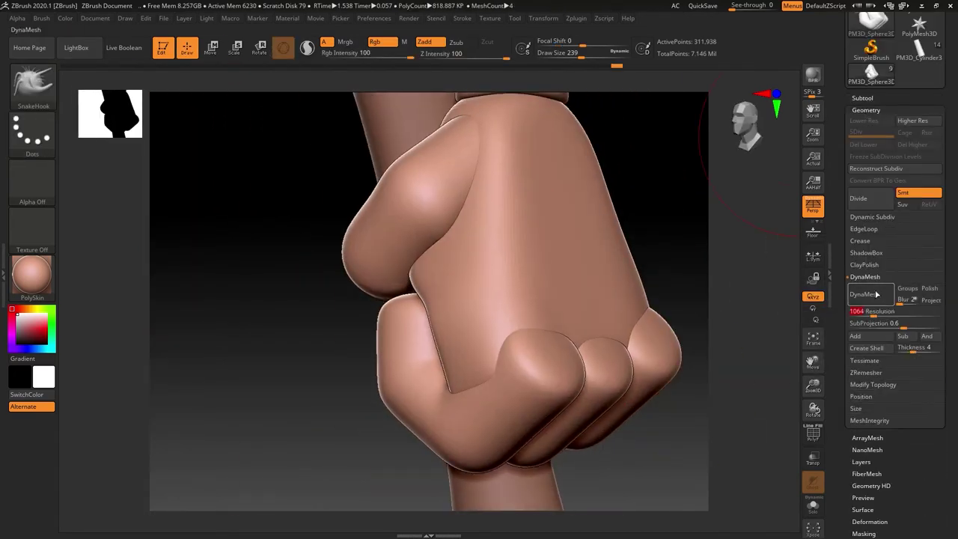
{"action": "left_click", "coordinate": [878, 294]}
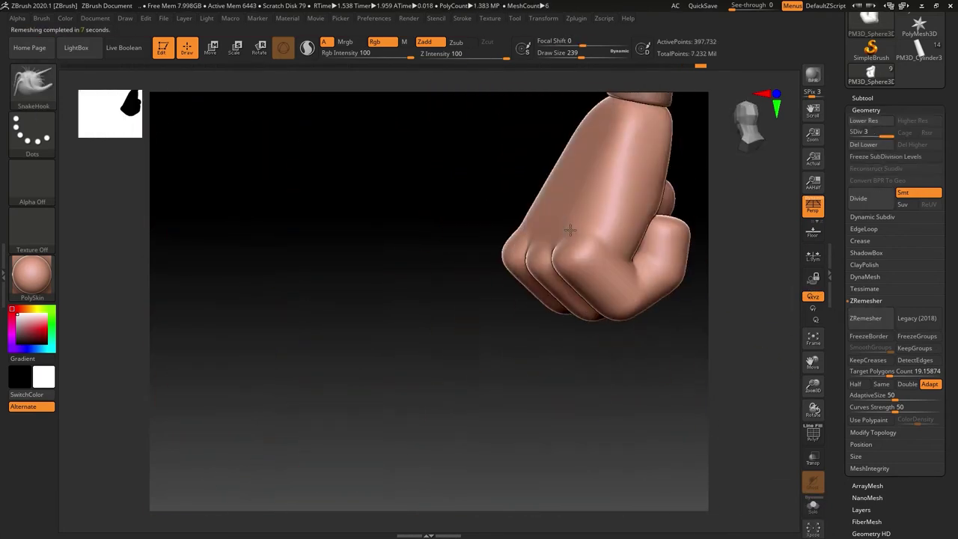
{"action": "key", "text": "b"}
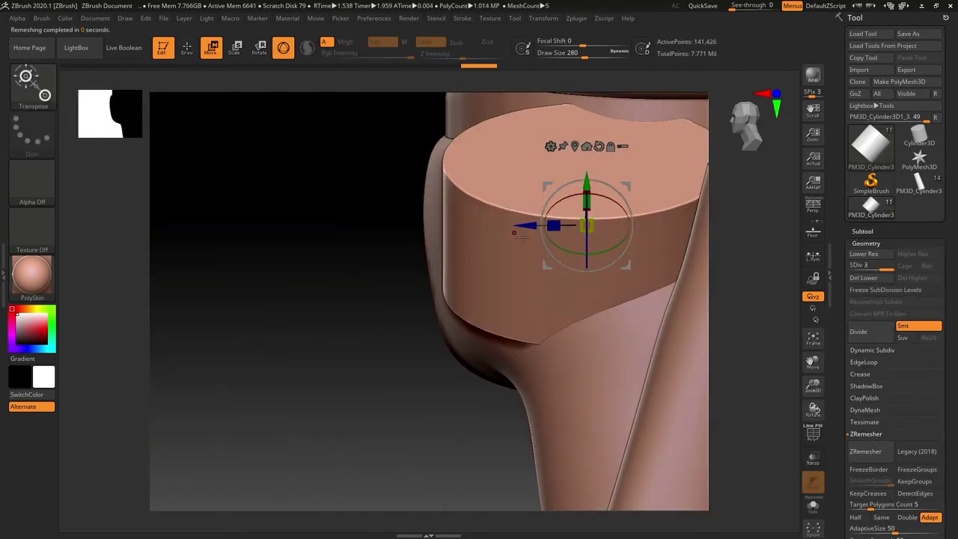
- Open the shorts' Geometry settings while inspecting the hips and legs
{"action": "left_click_drag", "start_coordinate": [522, 234], "coordinate": [518, 302]}
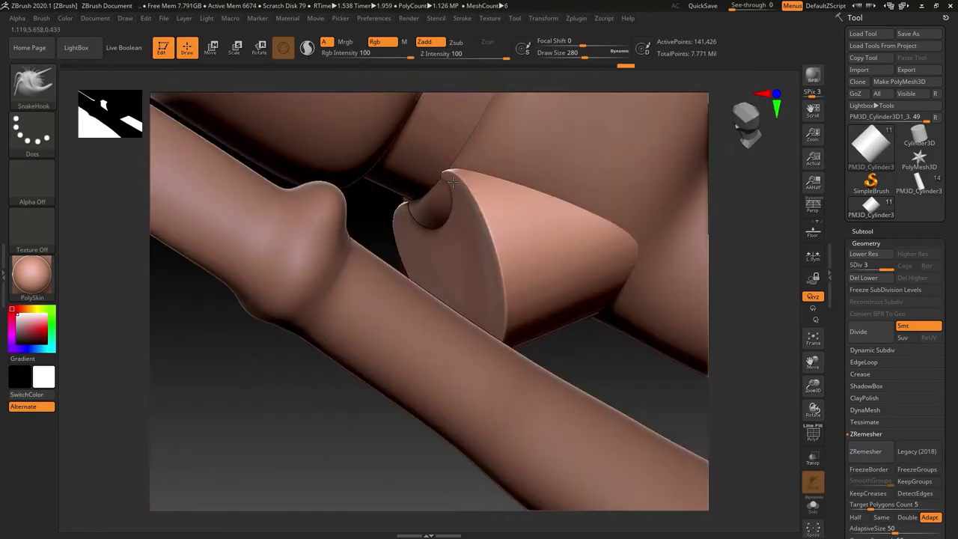
{"action": "left_click_drag", "start_coordinate": [453, 182], "coordinate": [576, 204]}
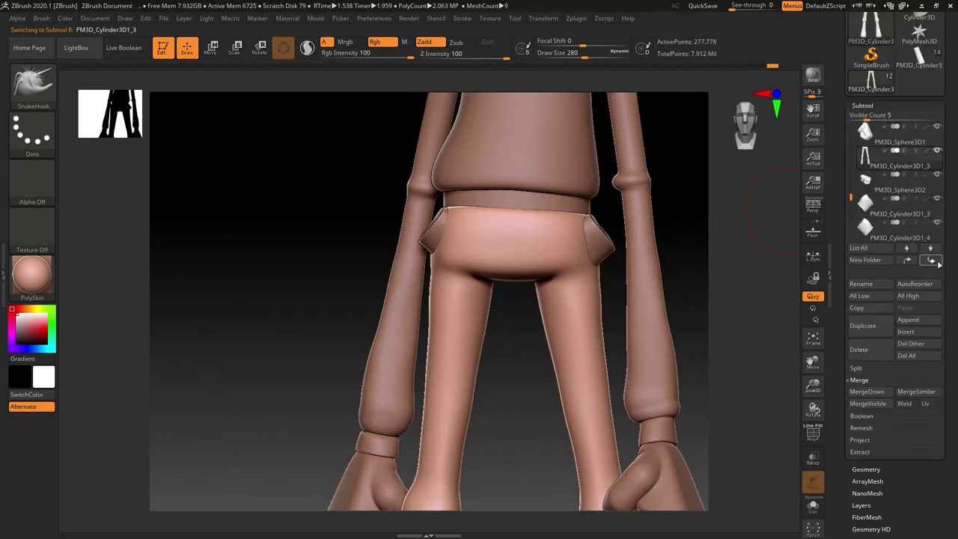
{"action": "left_click", "coordinate": [866, 118]}
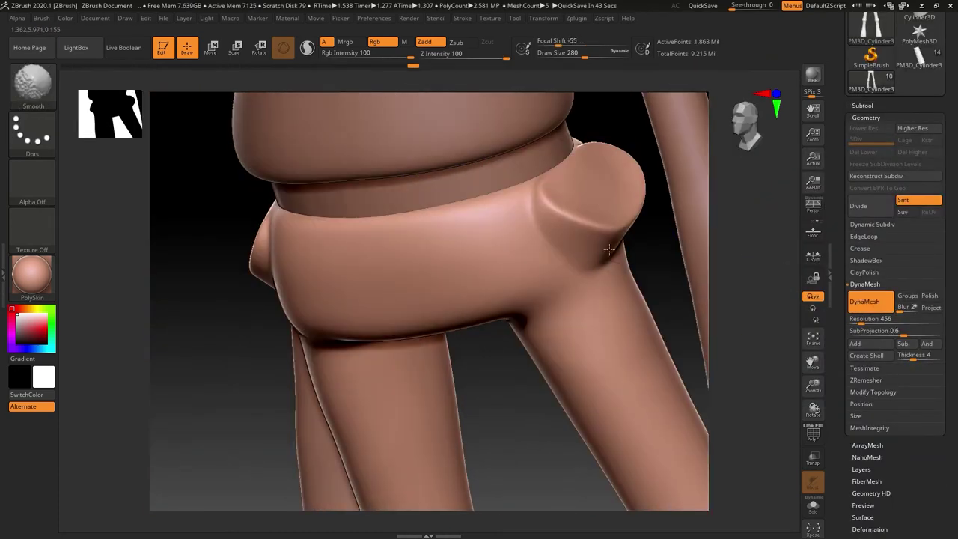
{"action": "right_click_drag", "start_coordinate": [610, 250], "coordinate": [536, 238]}
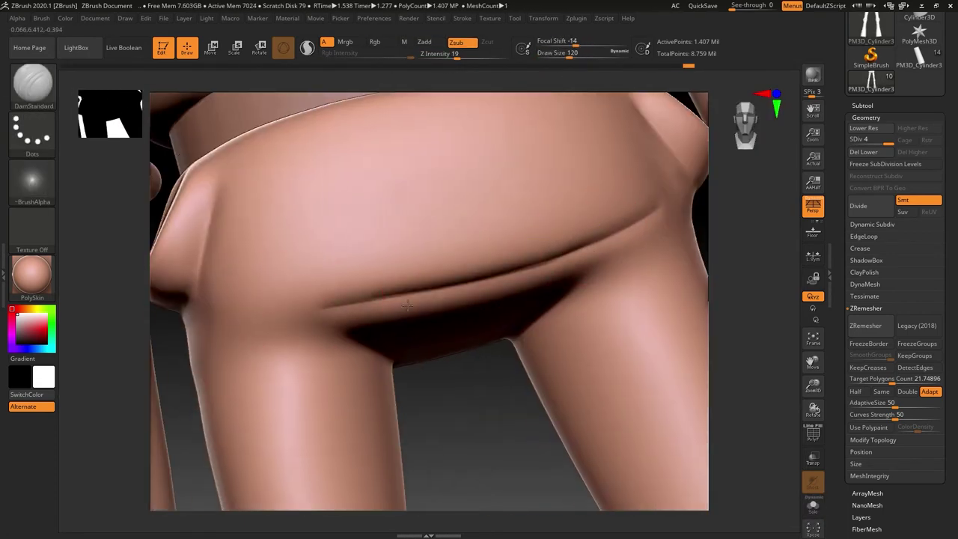
- Zoom in on the crease under the seat of the shorts
{"action": "right_click_drag", "start_coordinate": [406, 305], "coordinate": [499, 246]}
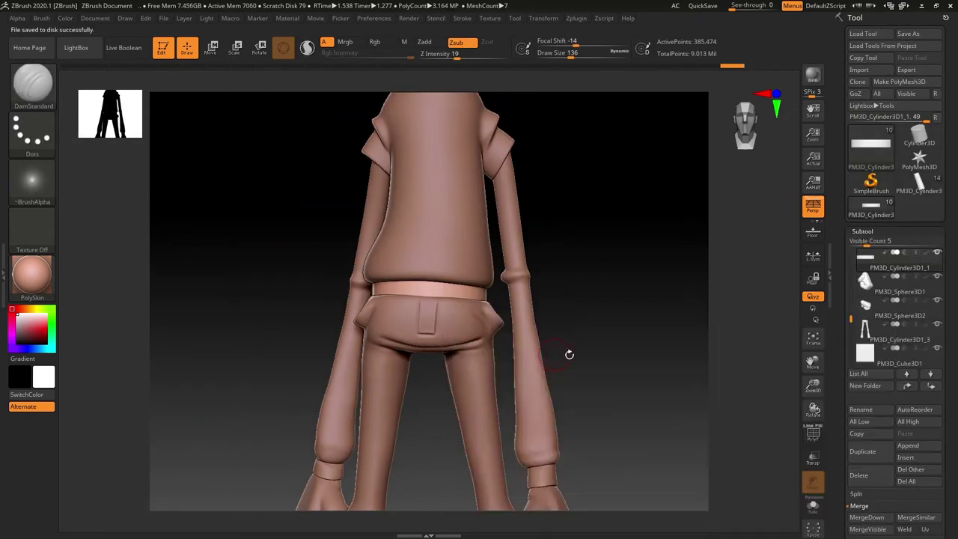
- Zoom in on the character's hips at a three-quarter view
{"action": "mouse_move", "coordinate": [487, 381]}
{"action": "right_mouse_down"}
{"action": "mouse_move", "coordinate": [521, 261]}
{"action": "mouse_move", "coordinate": [485, 255]}
{"action": "right_mouse_up"}
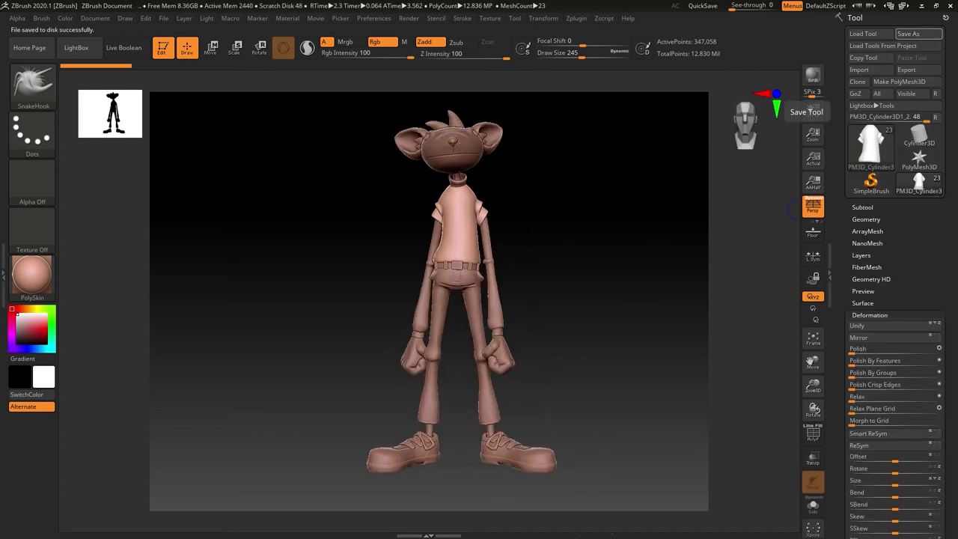
- Render a shadowed BPR preview, then orbit close to the shoulder disc and torso back
{"action": "left_click", "coordinate": [812, 75]}
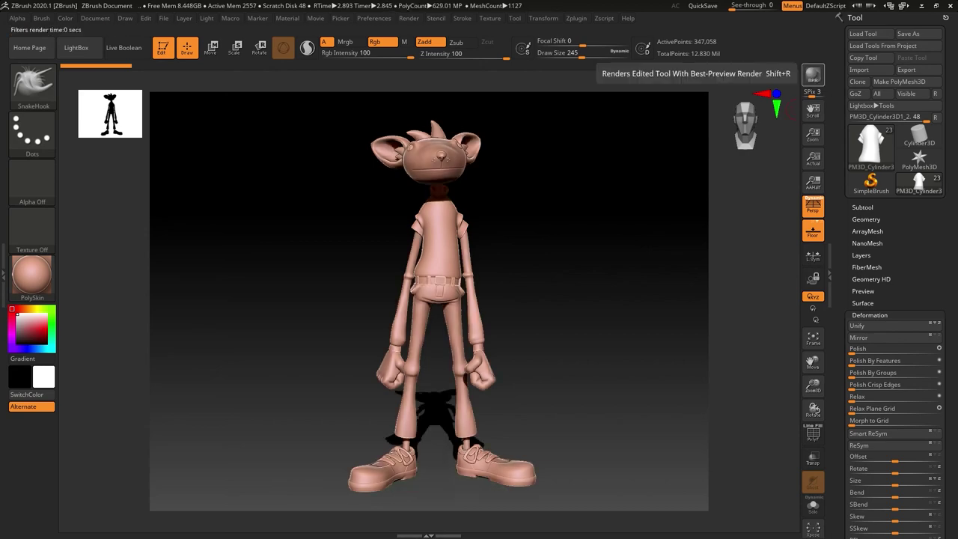
{"action": "left_click_drag", "start_coordinate": [636, 331], "coordinate": [675, 362]}
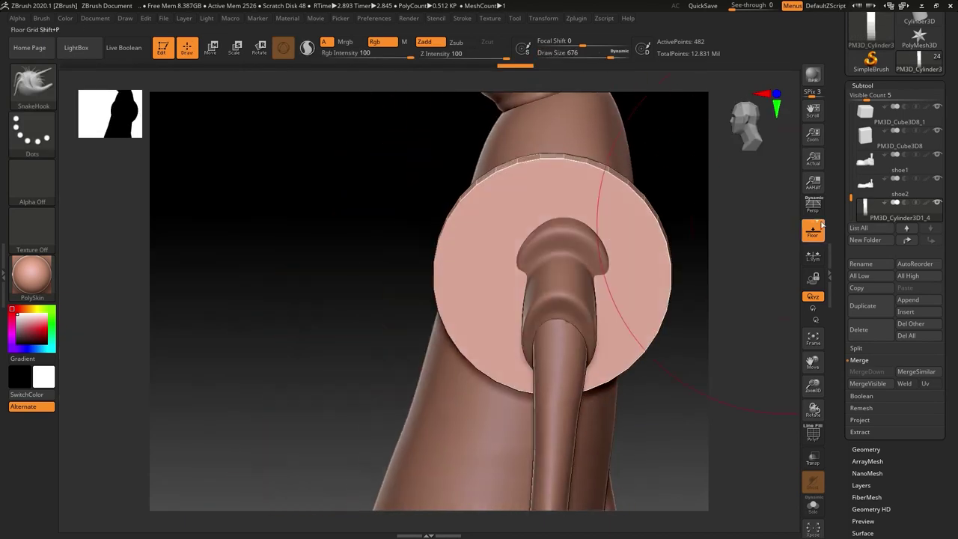
{"action": "mouse_move", "coordinate": [591, 270]}
{"action": "right_mouse_down"}
{"action": "mouse_move", "coordinate": [510, 206]}
{"action": "mouse_move", "coordinate": [591, 194]}
{"action": "mouse_move", "coordinate": [381, 157]}
{"action": "mouse_move", "coordinate": [544, 203]}
{"action": "mouse_move", "coordinate": [494, 217]}
{"action": "mouse_move", "coordinate": [342, 214]}
{"action": "mouse_move", "coordinate": [597, 145]}
{"action": "mouse_move", "coordinate": [485, 300]}
{"action": "mouse_move", "coordinate": [420, 284]}
{"action": "mouse_move", "coordinate": [509, 262]}
{"action": "mouse_move", "coordinate": [496, 217]}
{"action": "mouse_move", "coordinate": [569, 247]}
{"action": "right_mouse_up"}
- Select the strap subtool and open its Deformation options, orbiting around the shoulders and back
{"action": "mouse_move", "coordinate": [554, 300]}
{"action": "right_mouse_down"}
{"action": "mouse_move", "coordinate": [407, 359]}
{"action": "mouse_move", "coordinate": [614, 255]}
{"action": "mouse_move", "coordinate": [552, 321]}
{"action": "mouse_move", "coordinate": [580, 346]}
{"action": "mouse_move", "coordinate": [353, 246]}
{"action": "mouse_move", "coordinate": [399, 262]}
{"action": "mouse_move", "coordinate": [439, 251]}
{"action": "right_mouse_up"}
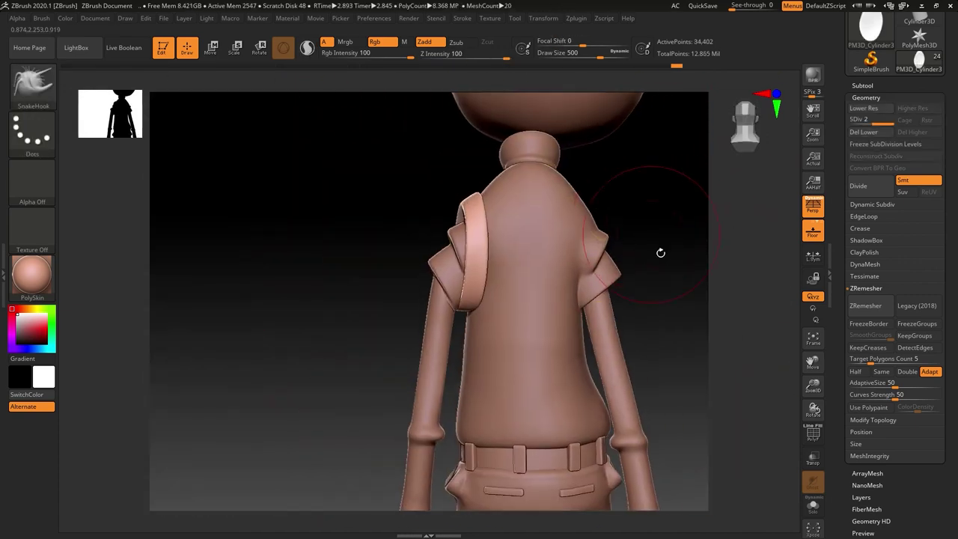
{"action": "left_click", "coordinate": [866, 97]}
{"action": "left_click", "coordinate": [898, 294]}
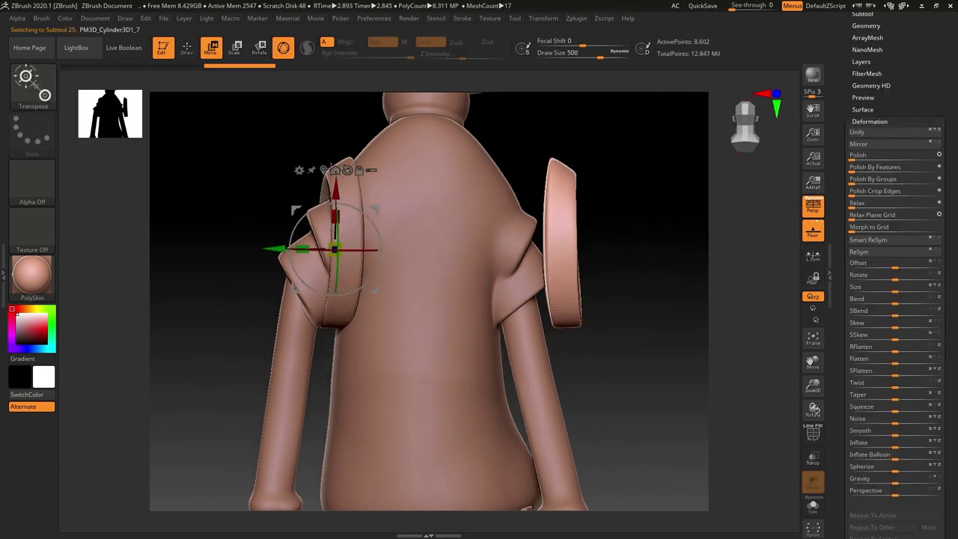
{"action": "mouse_move", "coordinate": [614, 295]}
{"action": "right_mouse_down"}
{"action": "mouse_move", "coordinate": [419, 299]}
{"action": "mouse_move", "coordinate": [524, 285]}
{"action": "right_mouse_up"}
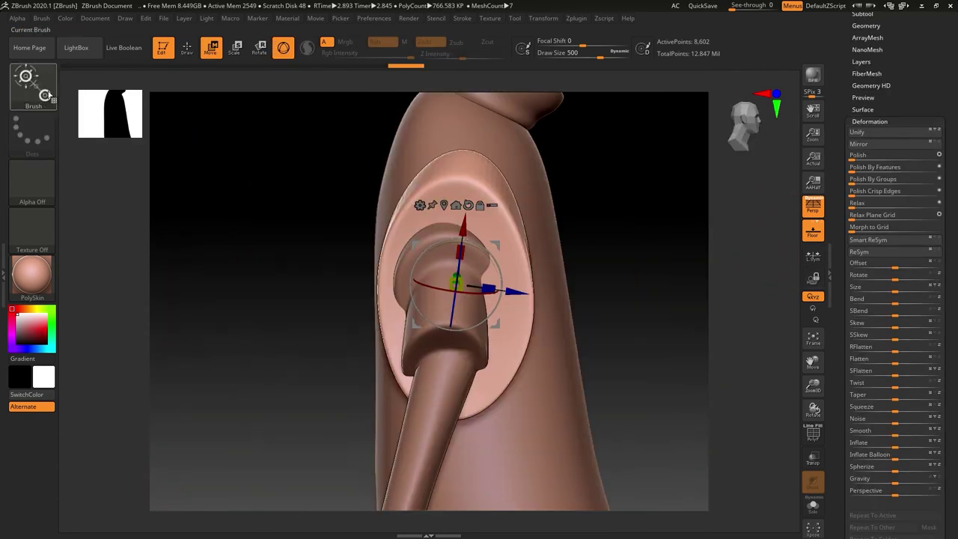
{"action": "mouse_move", "coordinate": [571, 227]}
{"action": "right_mouse_down"}
{"action": "mouse_move", "coordinate": [557, 294]}
{"action": "mouse_move", "coordinate": [453, 222]}
{"action": "right_mouse_up"}
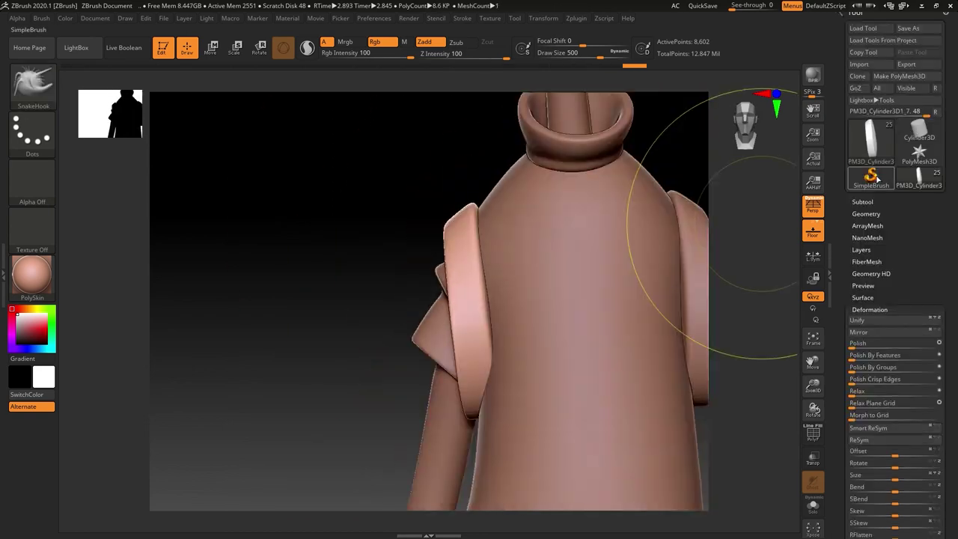
{"action": "mouse_move", "coordinate": [536, 321]}
{"action": "right_mouse_down"}
{"action": "mouse_move", "coordinate": [449, 300]}
{"action": "mouse_move", "coordinate": [479, 225]}
{"action": "right_mouse_up"}
- Mask a band across the upper back of the shirt subtool
{"action": "left_click", "coordinate": [573, 95], "text": "alt"}
{"action": "right_click_drag", "start_coordinate": [573, 101], "coordinate": [359, 245]}
{"action": "left_click_drag", "start_coordinate": [359, 245], "coordinate": [595, 300], "text": "ctrl+shift"}
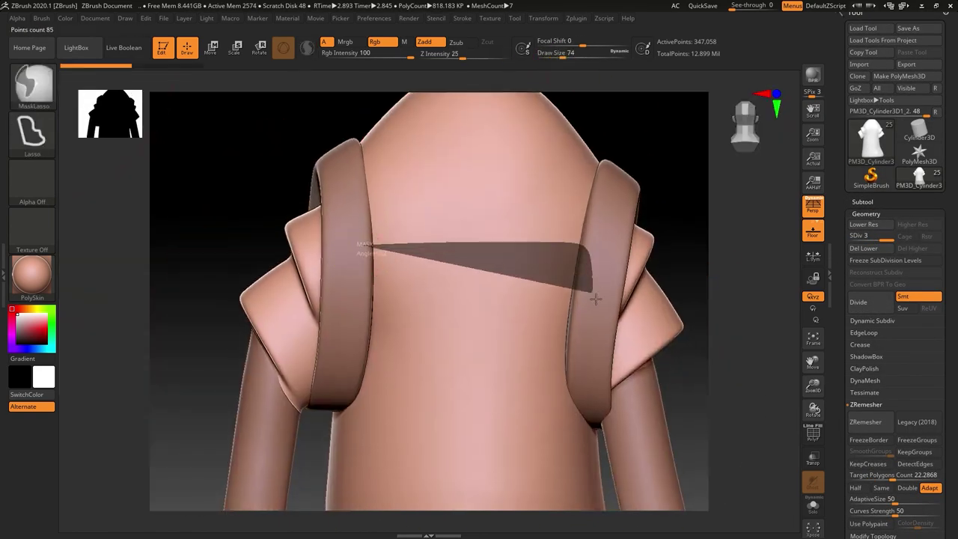
{"action": "scroll", "coordinate": [870, 446], "scroll_direction": "down", "scroll_amount": 3}
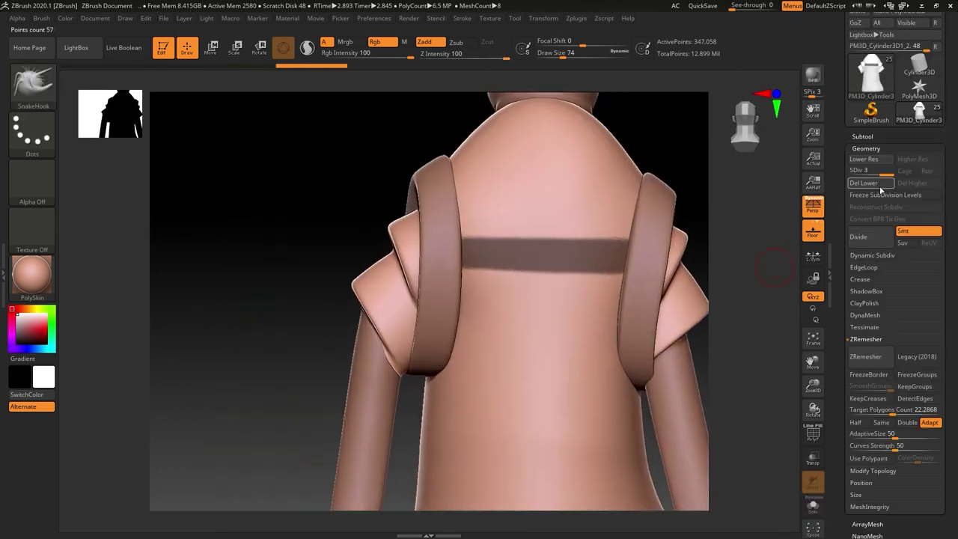
{"action": "scroll", "coordinate": [869, 446], "scroll_direction": "down", "scroll_amount": 2}
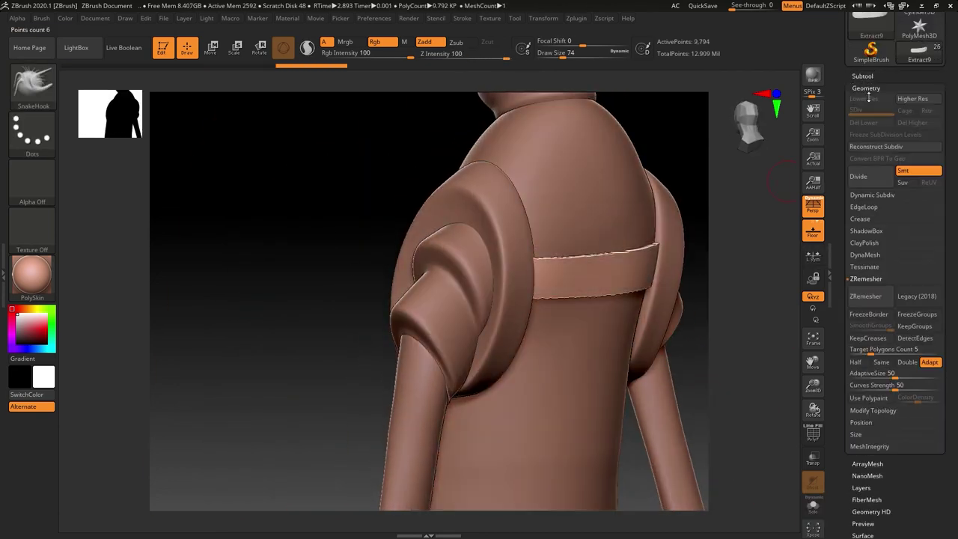
- Select the new back strap piece, reselect the shirt, and turn to the character's back
{"action": "mouse_move", "coordinate": [512, 255]}
{"action": "right_mouse_down"}
{"action": "mouse_move", "coordinate": [599, 342]}
{"action": "mouse_move", "coordinate": [320, 257]}
{"action": "mouse_move", "coordinate": [539, 190]}
{"action": "mouse_move", "coordinate": [376, 364]}
{"action": "mouse_move", "coordinate": [552, 395]}
{"action": "mouse_move", "coordinate": [569, 365]}
{"action": "right_mouse_up"}
{"action": "left_click", "coordinate": [539, 191], "text": "alt"}
{"action": "left_click", "coordinate": [569, 365], "text": "alt"}
{"action": "mouse_move", "coordinate": [556, 270]}
{"action": "right_mouse_down"}
{"action": "mouse_move", "coordinate": [402, 220]}
{"action": "mouse_move", "coordinate": [618, 283]}
{"action": "right_mouse_up"}
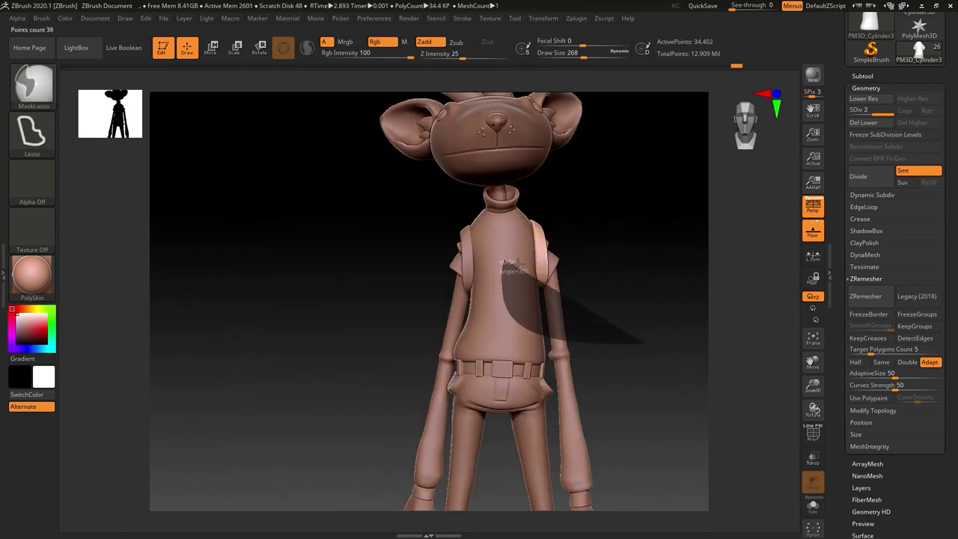
{"action": "mouse_move", "coordinate": [459, 367]}
{"action": "right_mouse_down"}
{"action": "mouse_move", "coordinate": [385, 268]}
{"action": "mouse_move", "coordinate": [303, 241]}
{"action": "right_mouse_up"}
{"action": "mouse_move", "coordinate": [700, 333]}
{"action": "right_mouse_down"}
{"action": "mouse_move", "coordinate": [691, 368]}
{"action": "mouse_move", "coordinate": [597, 296]}
{"action": "mouse_move", "coordinate": [298, 202]}
{"action": "mouse_move", "coordinate": [567, 439]}
{"action": "mouse_move", "coordinate": [384, 417]}
{"action": "mouse_move", "coordinate": [537, 371]}
{"action": "right_mouse_up"}
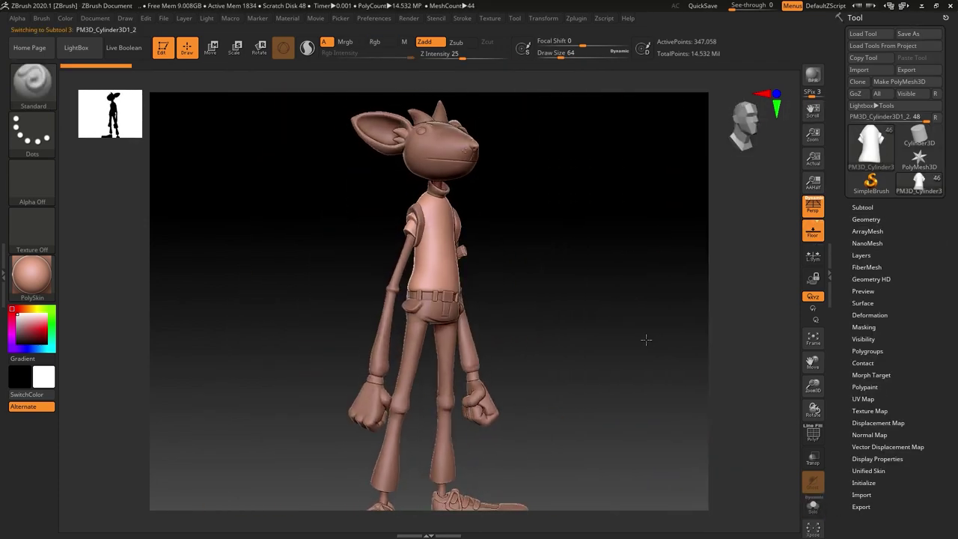
- Orbit from the head through three-quarter and side profiles, then zoom out to the full figure
{"action": "right_click_drag", "start_coordinate": [610, 325], "coordinate": [623, 359], "text": "ctrl"}
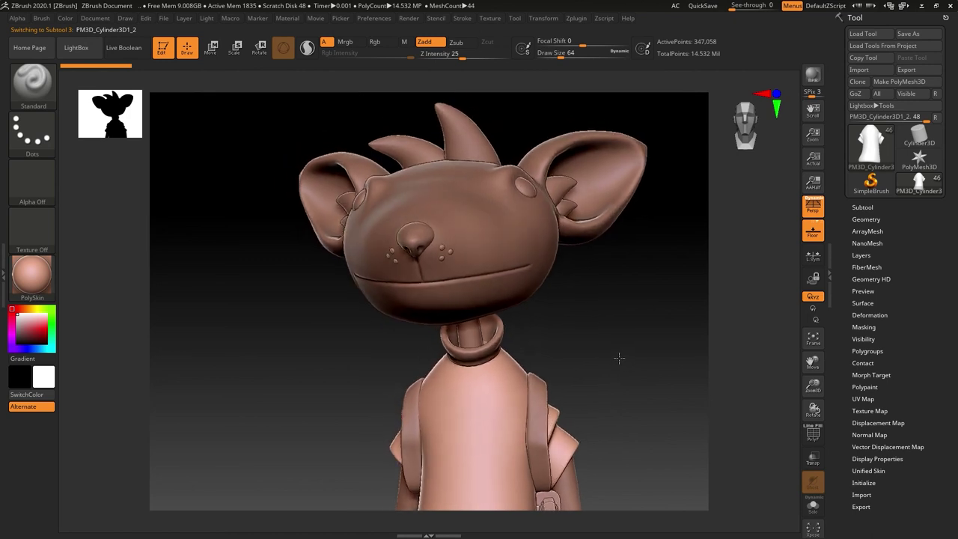
{"action": "mouse_move", "coordinate": [600, 355]}
{"action": "left_mouse_down"}
{"action": "mouse_move", "coordinate": [627, 353]}
{"action": "mouse_move", "coordinate": [586, 348]}
{"action": "left_mouse_up"}
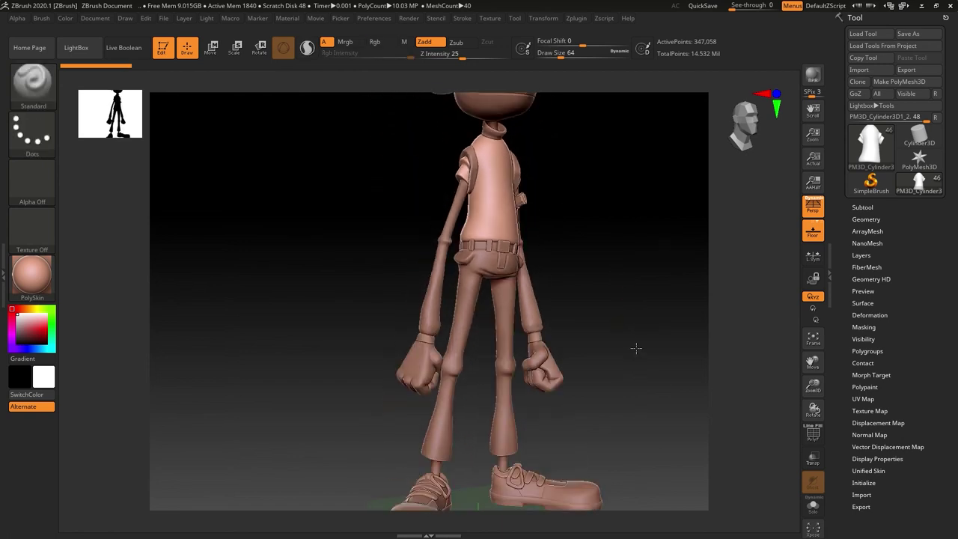
{"action": "left_click_drag", "start_coordinate": [627, 378], "coordinate": [661, 334], "text": "alt"}
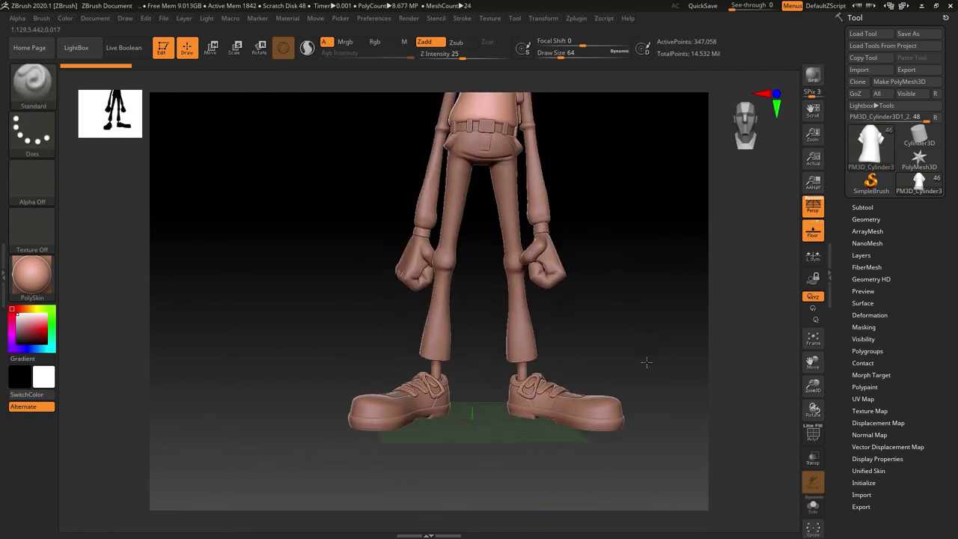
{"action": "left_click_drag", "start_coordinate": [587, 366], "coordinate": [491, 382]}
{"action": "mouse_move", "coordinate": [594, 309]}
{"action": "left_mouse_down"}
{"action": "mouse_move", "coordinate": [552, 300]}
{"action": "mouse_move", "coordinate": [569, 383]}
{"action": "left_mouse_up"}
{"action": "left_click_drag", "start_coordinate": [588, 333], "coordinate": [613, 302]}
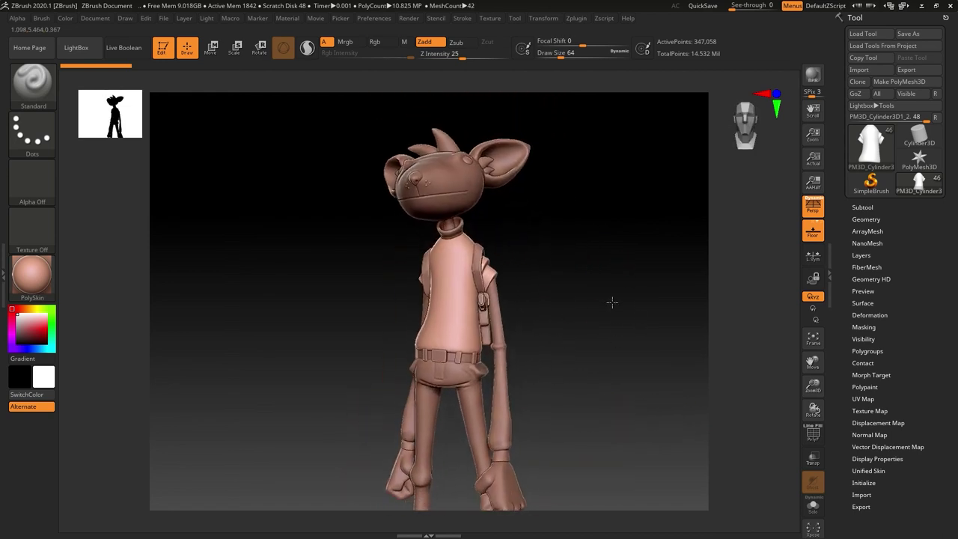
{"action": "mouse_move", "coordinate": [679, 312]}
{"action": "right_mouse_down", "text": "ctrl"}
{"action": "mouse_move", "coordinate": [648, 343]}
{"action": "mouse_move", "coordinate": [663, 366]}
{"action": "right_mouse_up", "text": "ctrl"}
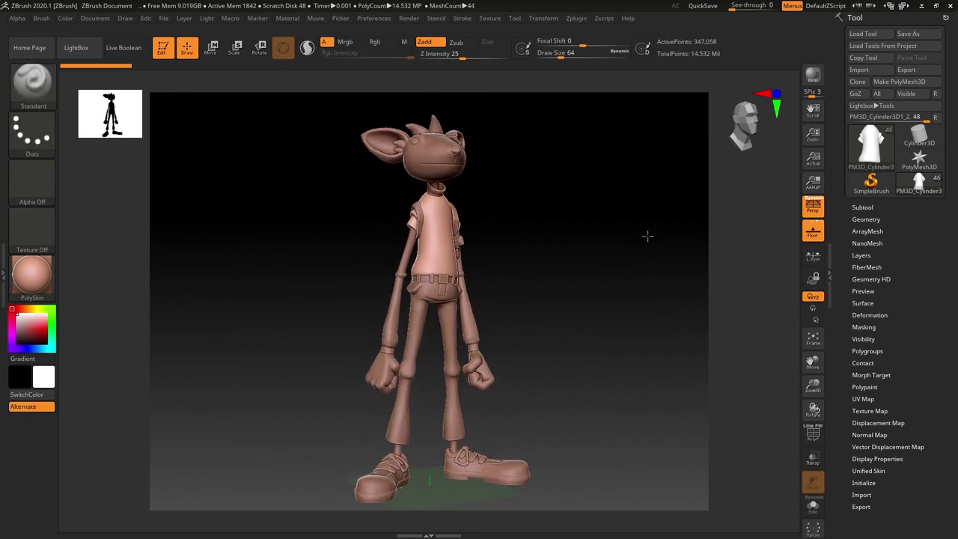